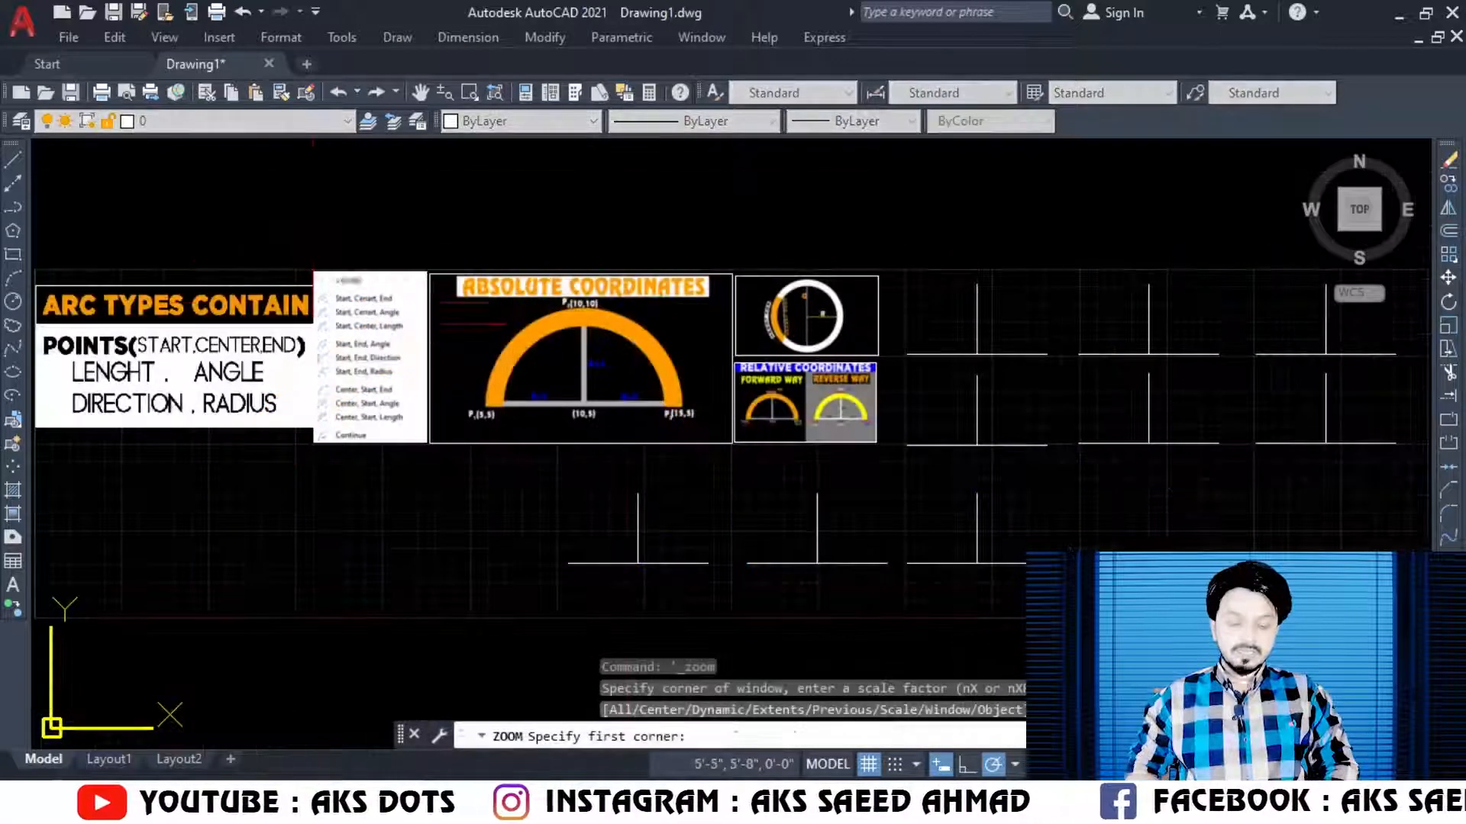
Step: Examine the reference image listing the arc types, including Continue, and the arc properties board beside it
click(313, 261)
click(444, 443)
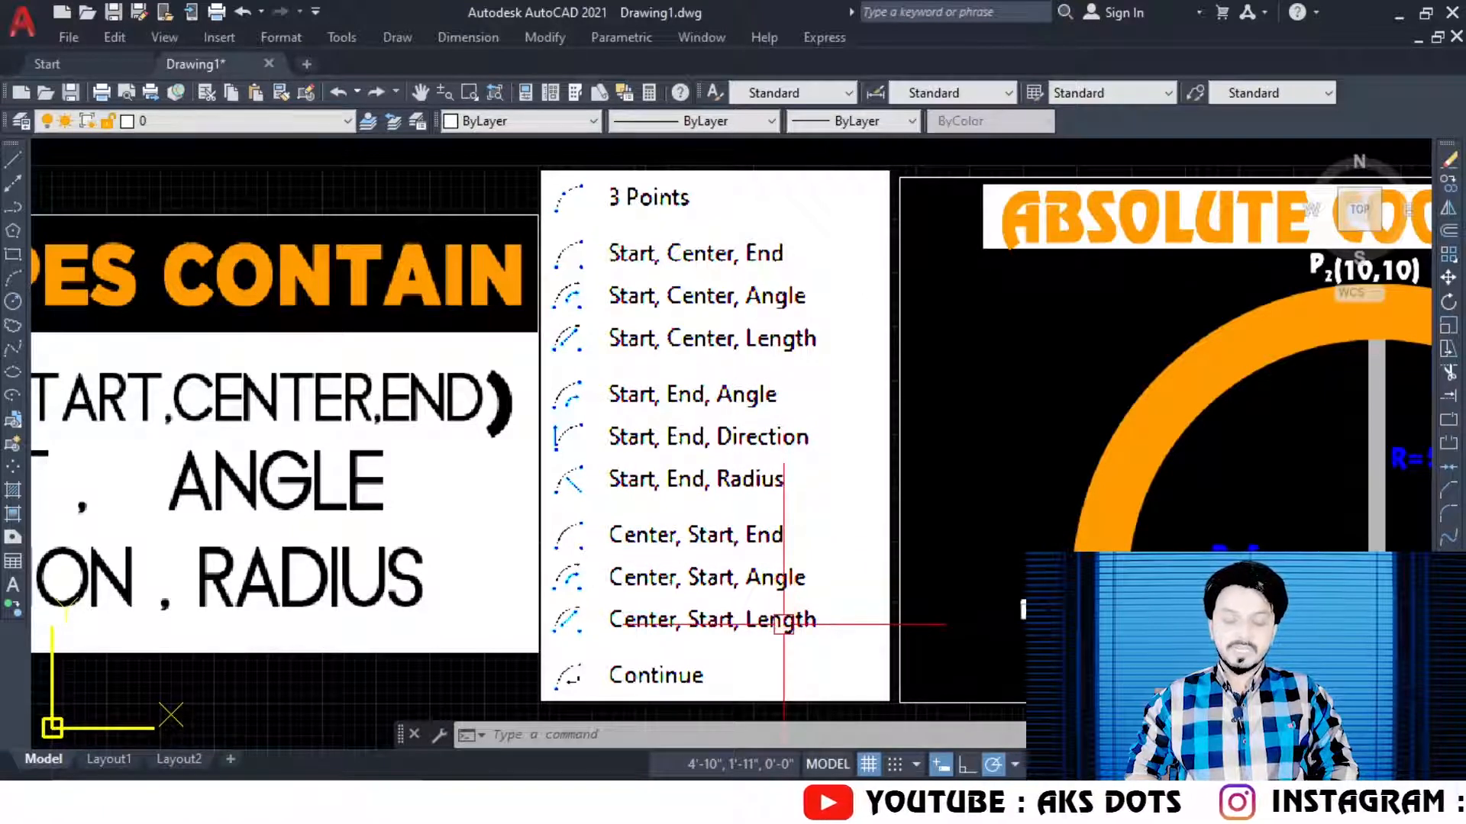
click(681, 682)
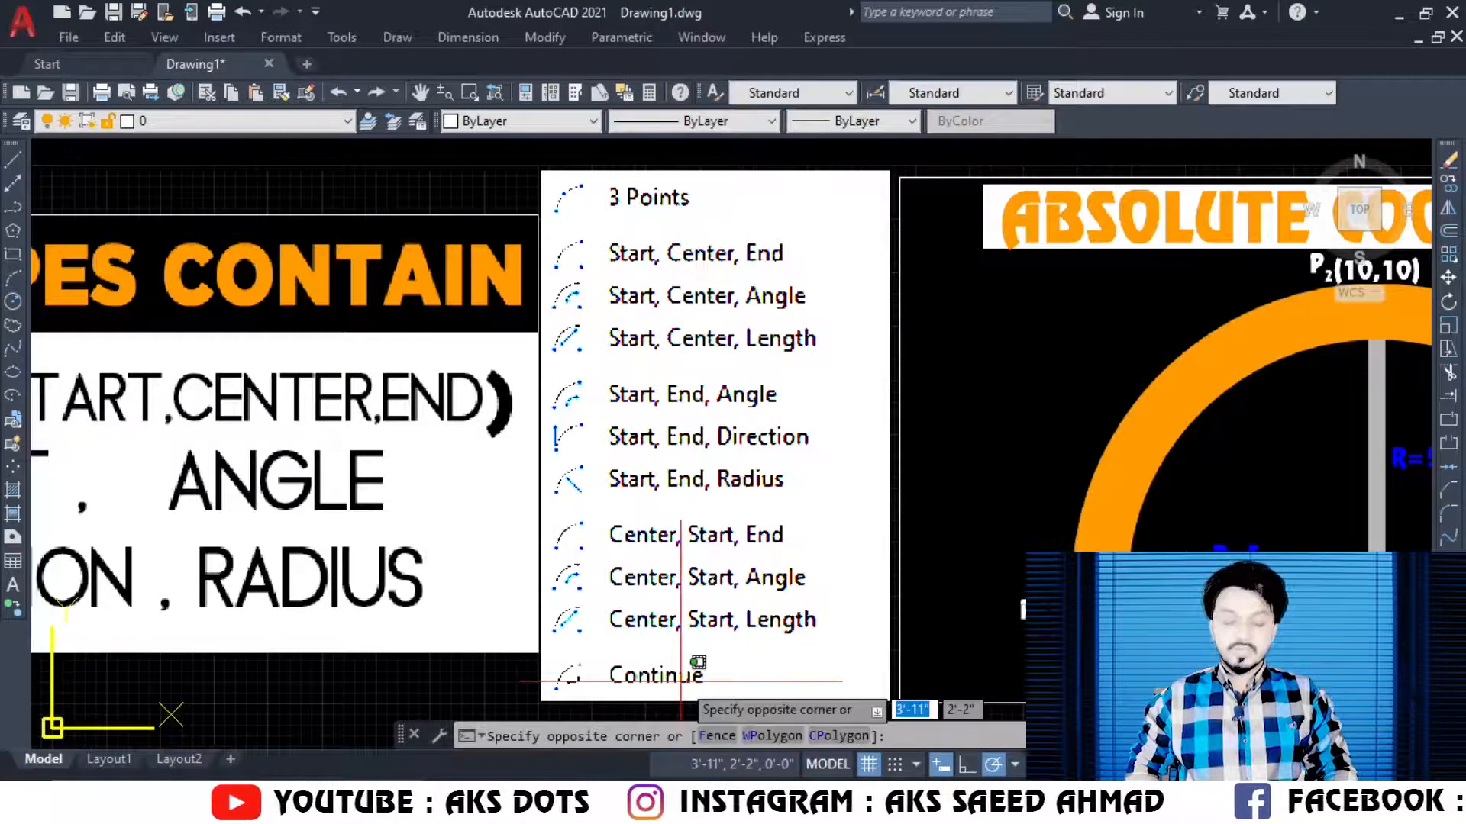
click(680, 682)
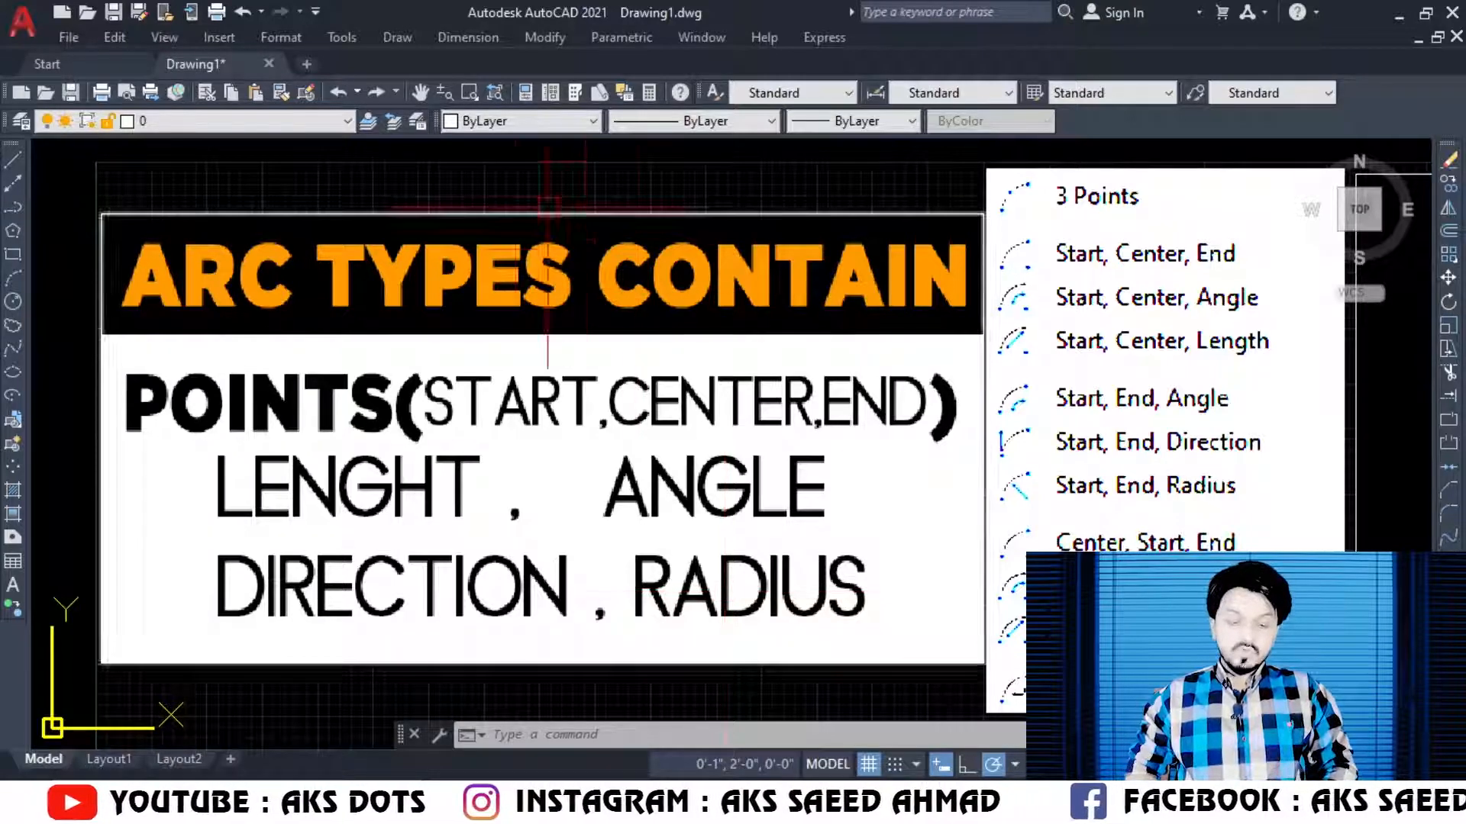
click(498, 93)
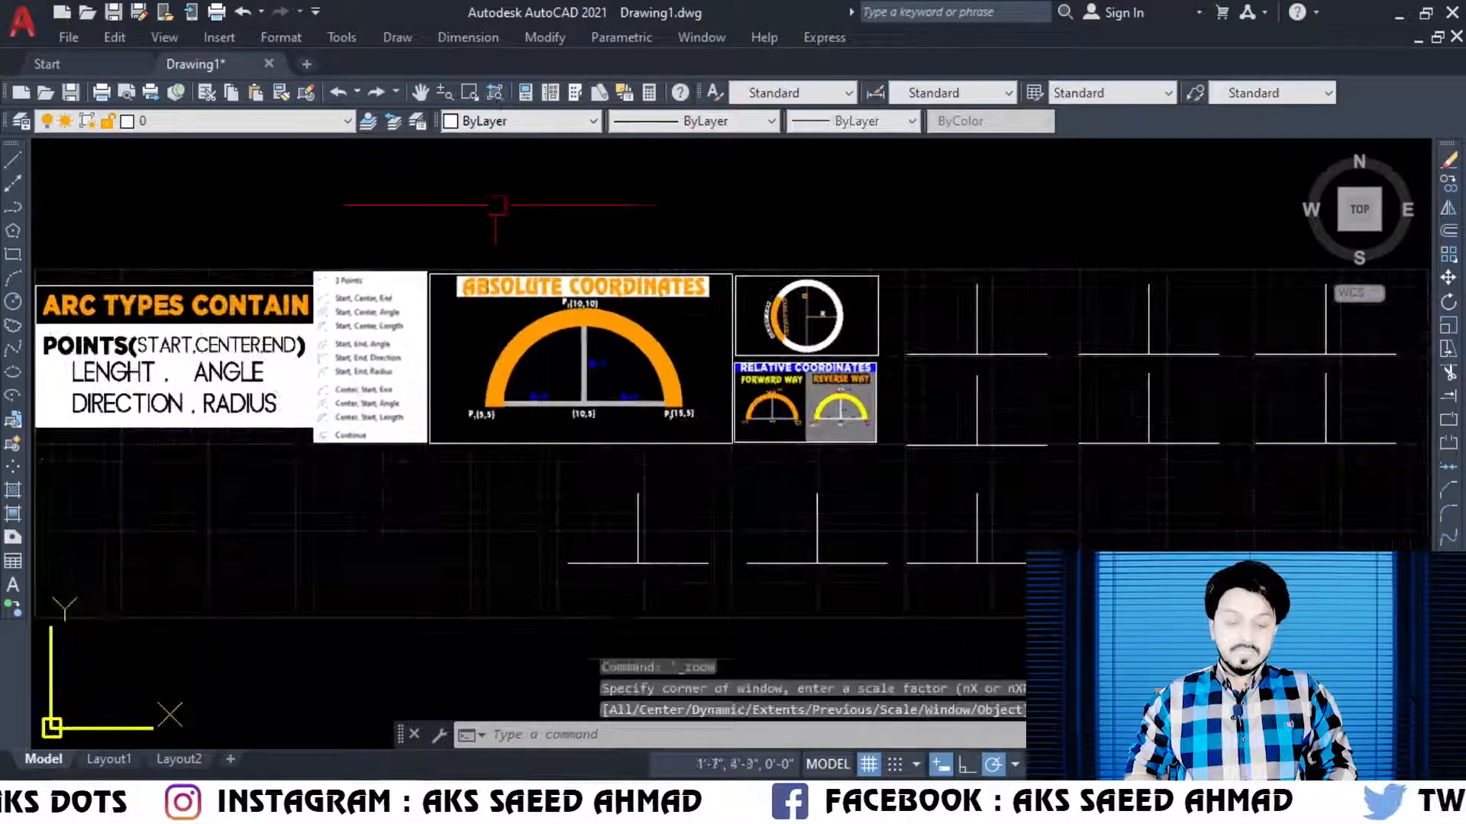
click(737, 256)
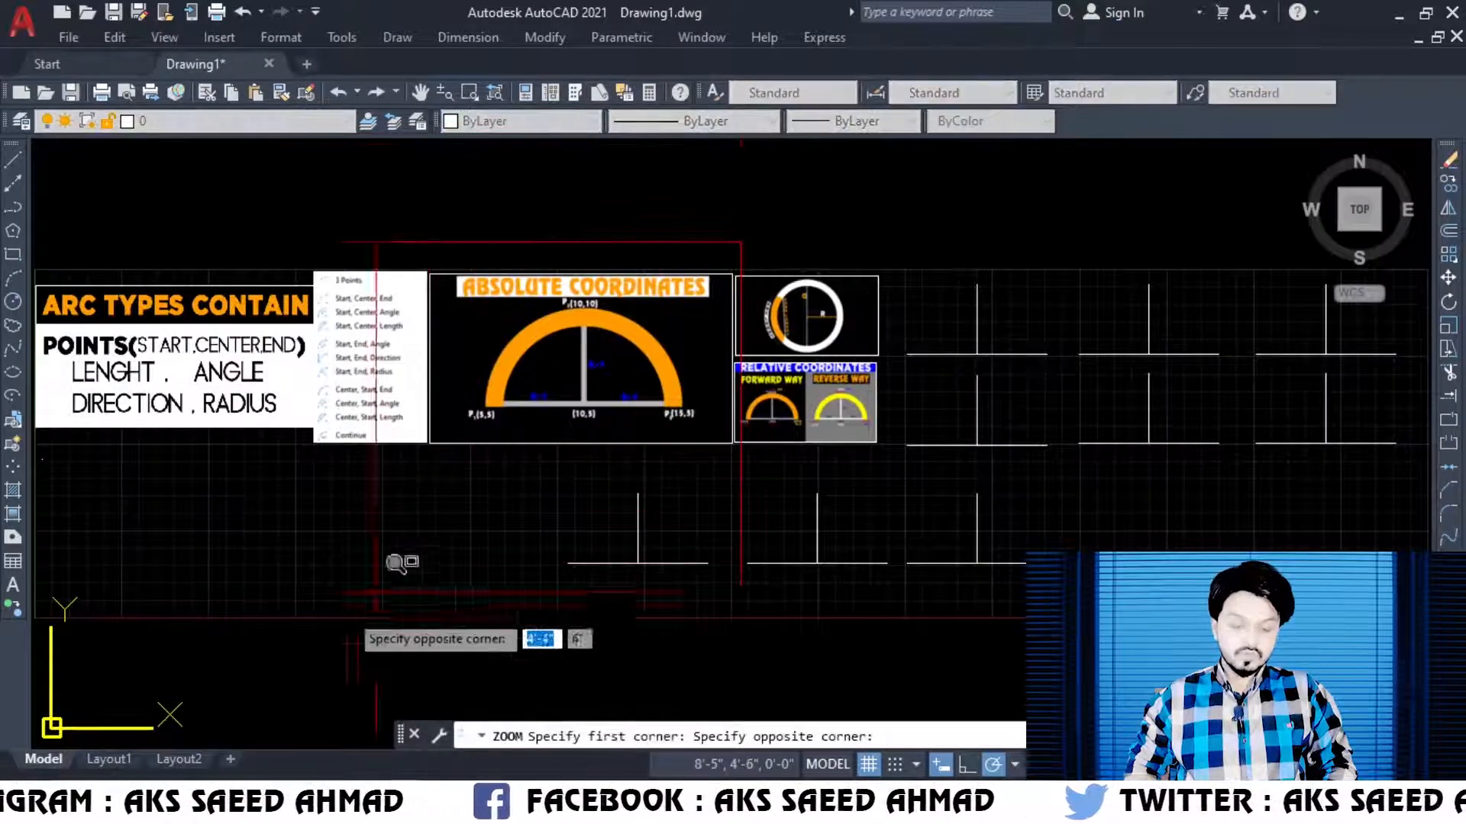
click(73, 637)
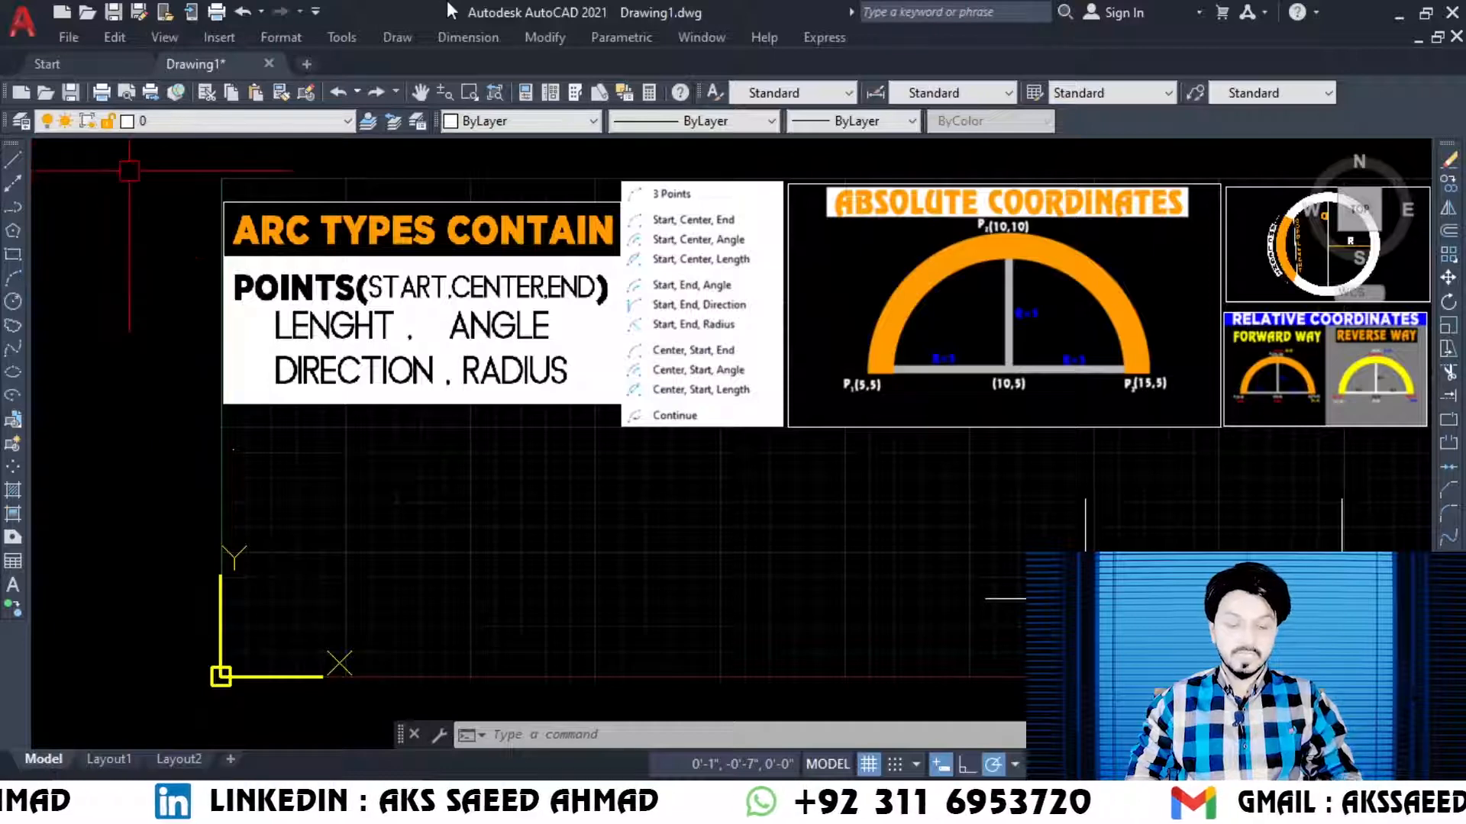
click(398, 39)
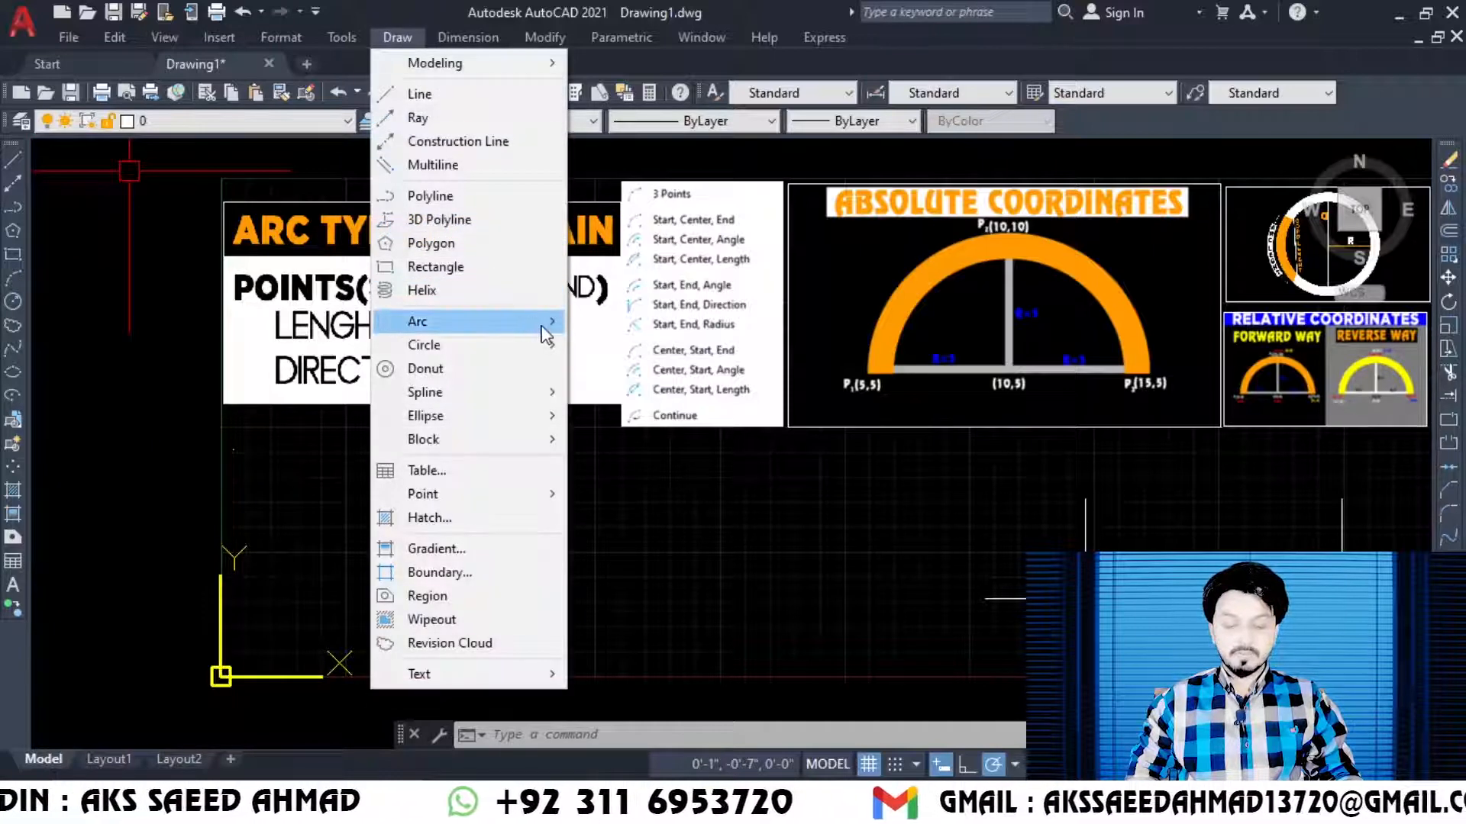
mouse_move(540, 324)
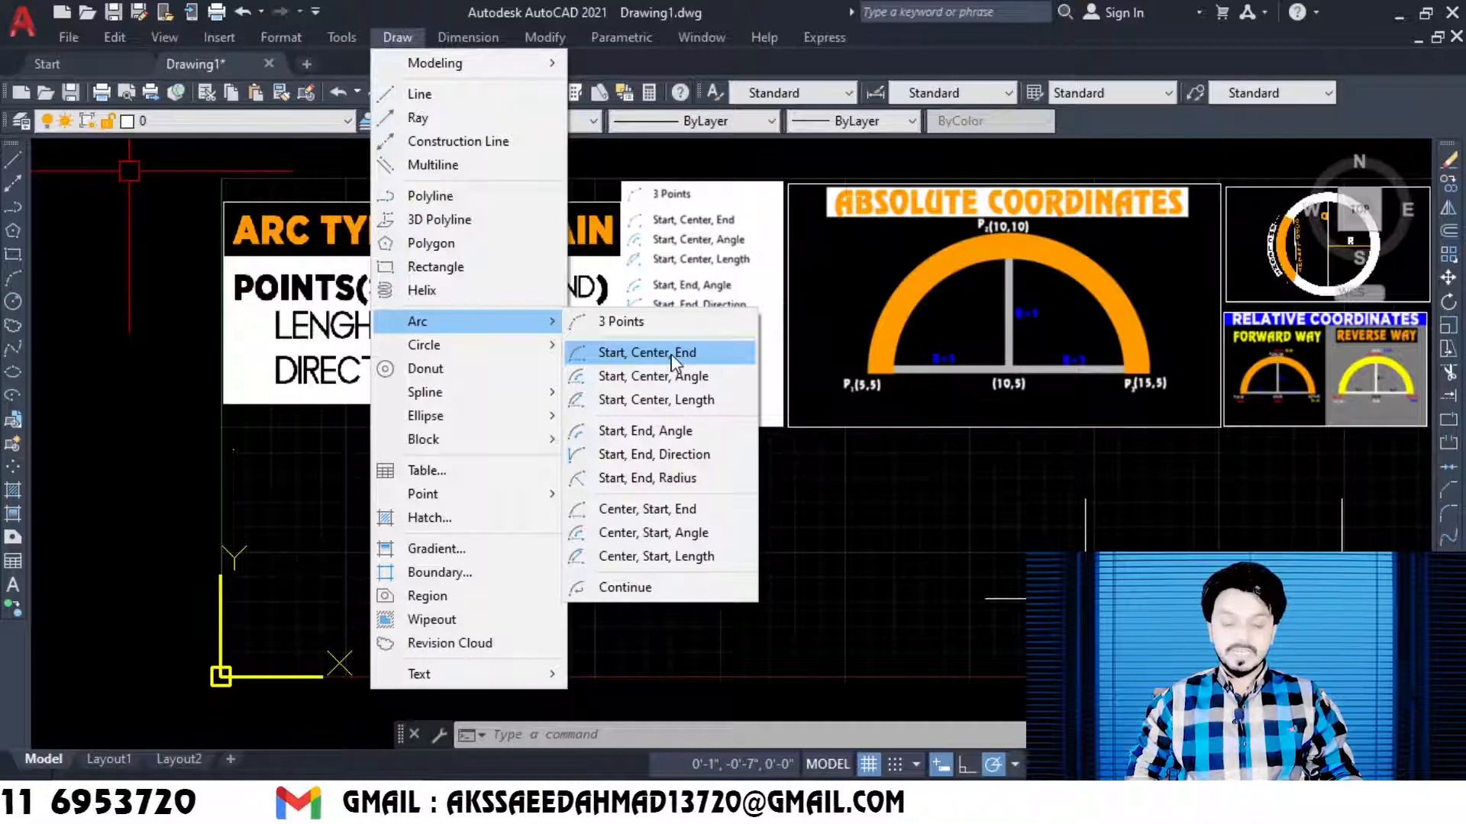
click(603, 730)
text(a)
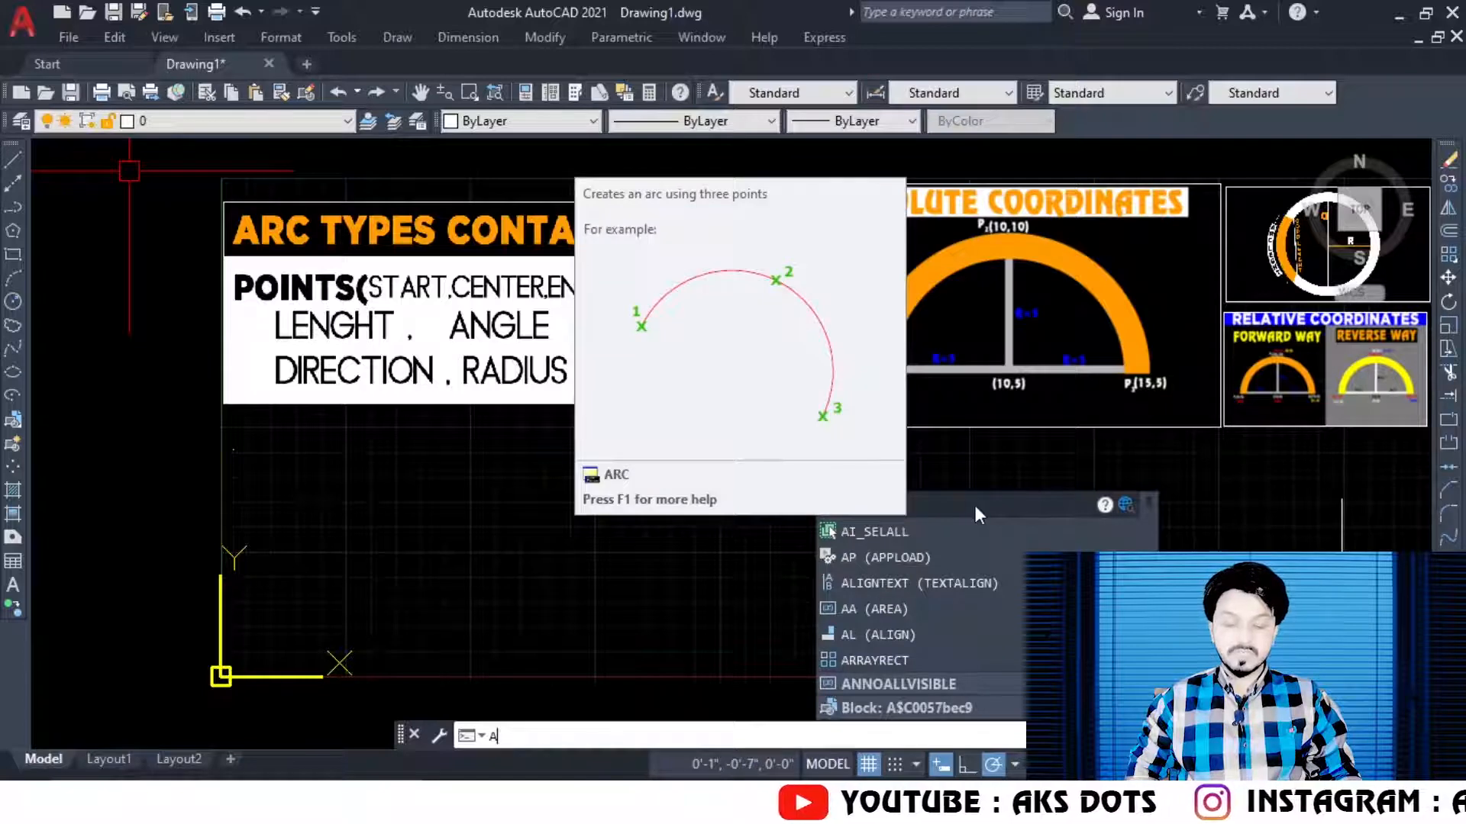
click(974, 506)
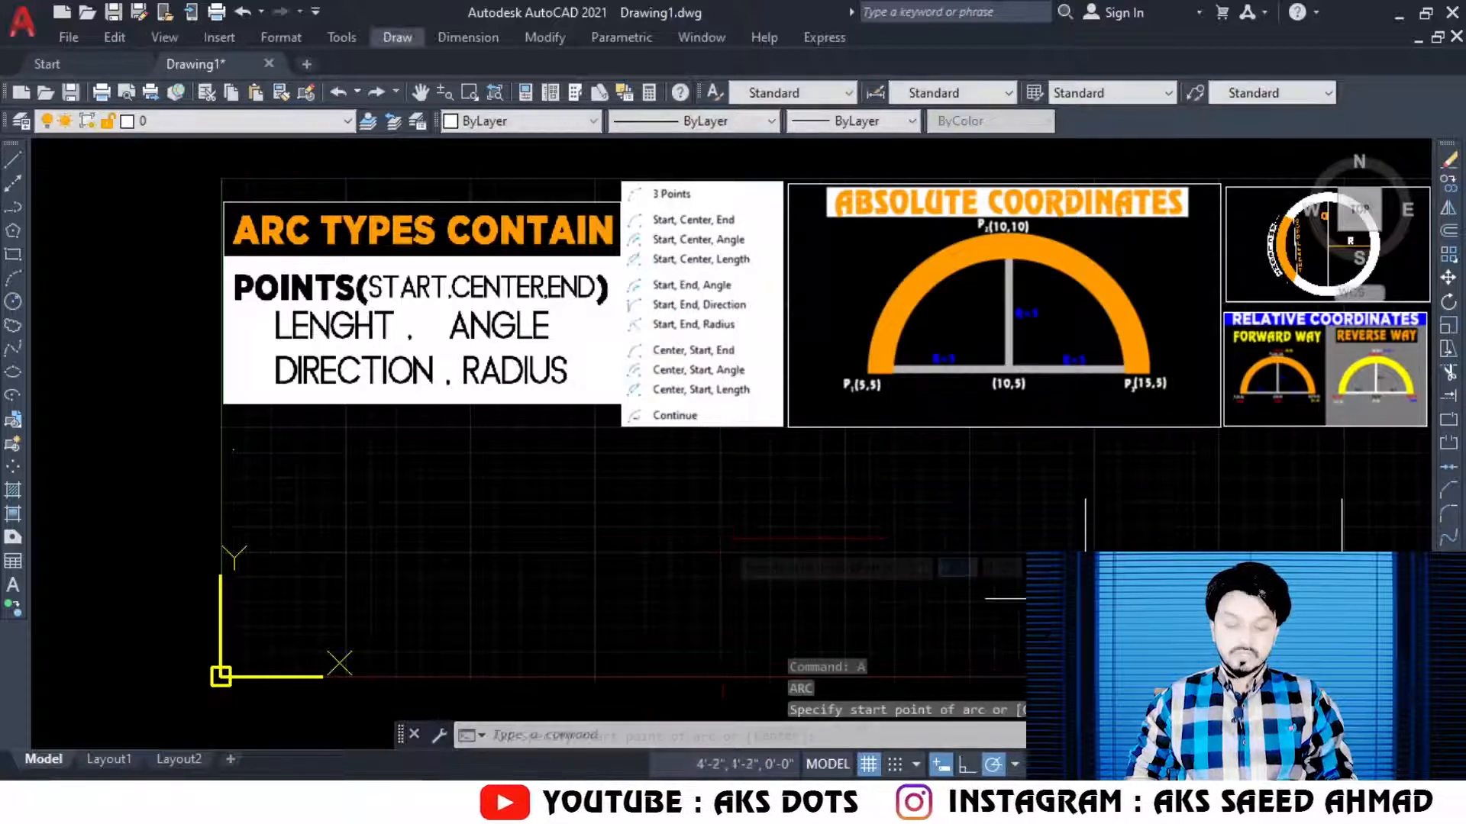
click(737, 556)
click(721, 534)
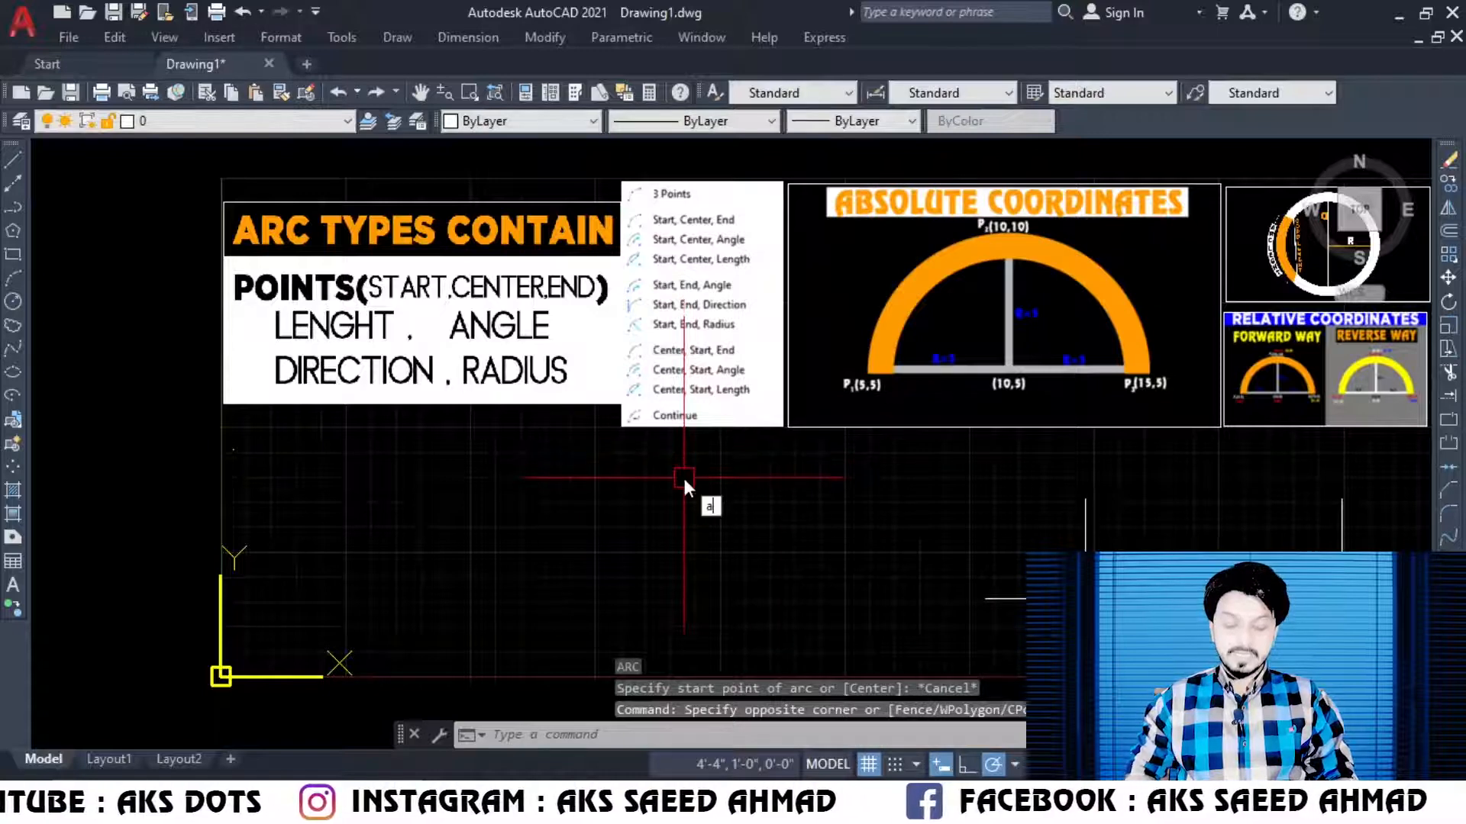
Step: Draw a three-point arc with absolute coordinates, starting at 5,5, passing through 10,10 and ending at 15,5
text(A)
key(Return)
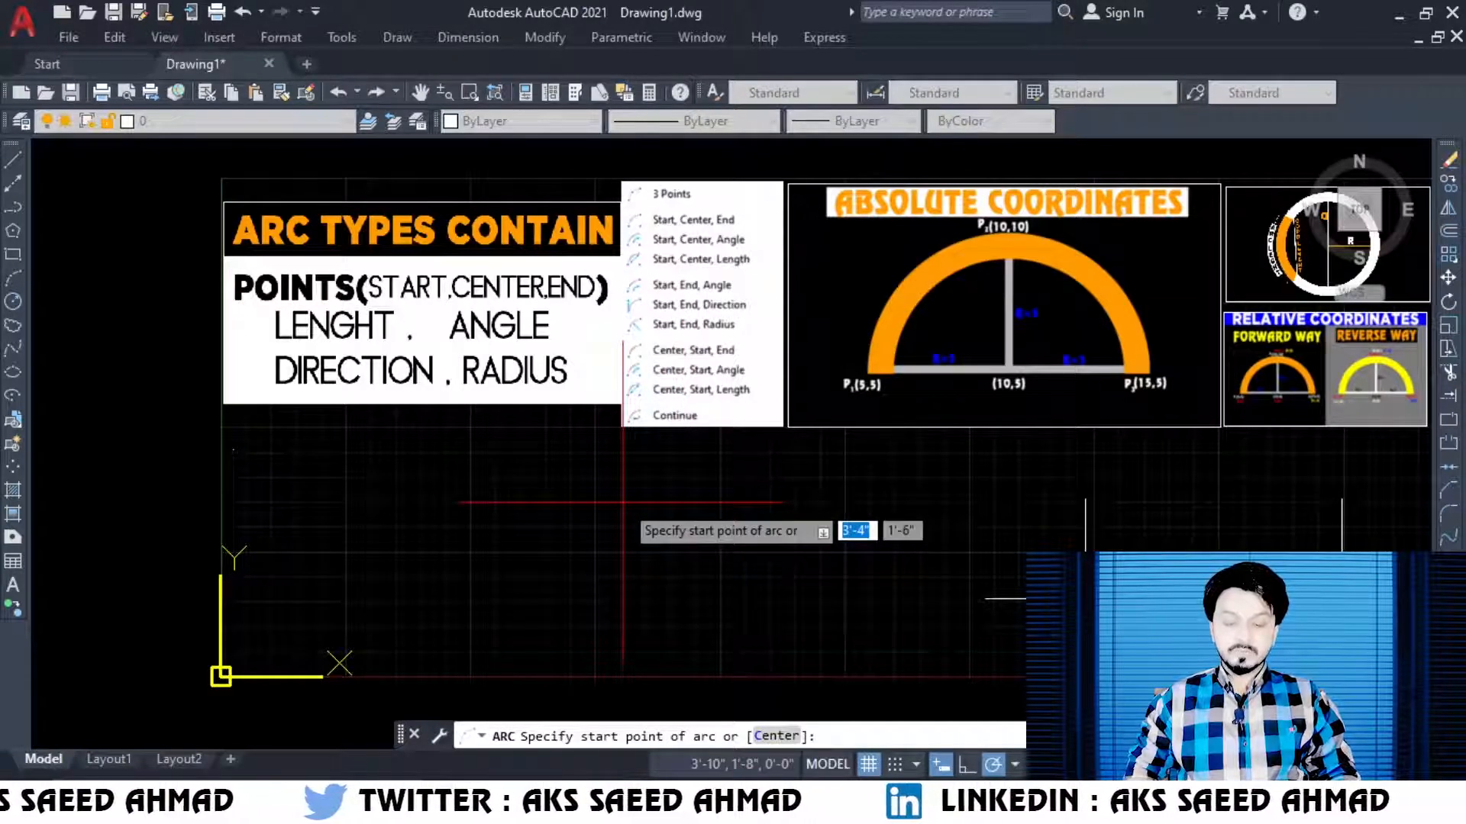
click(863, 398)
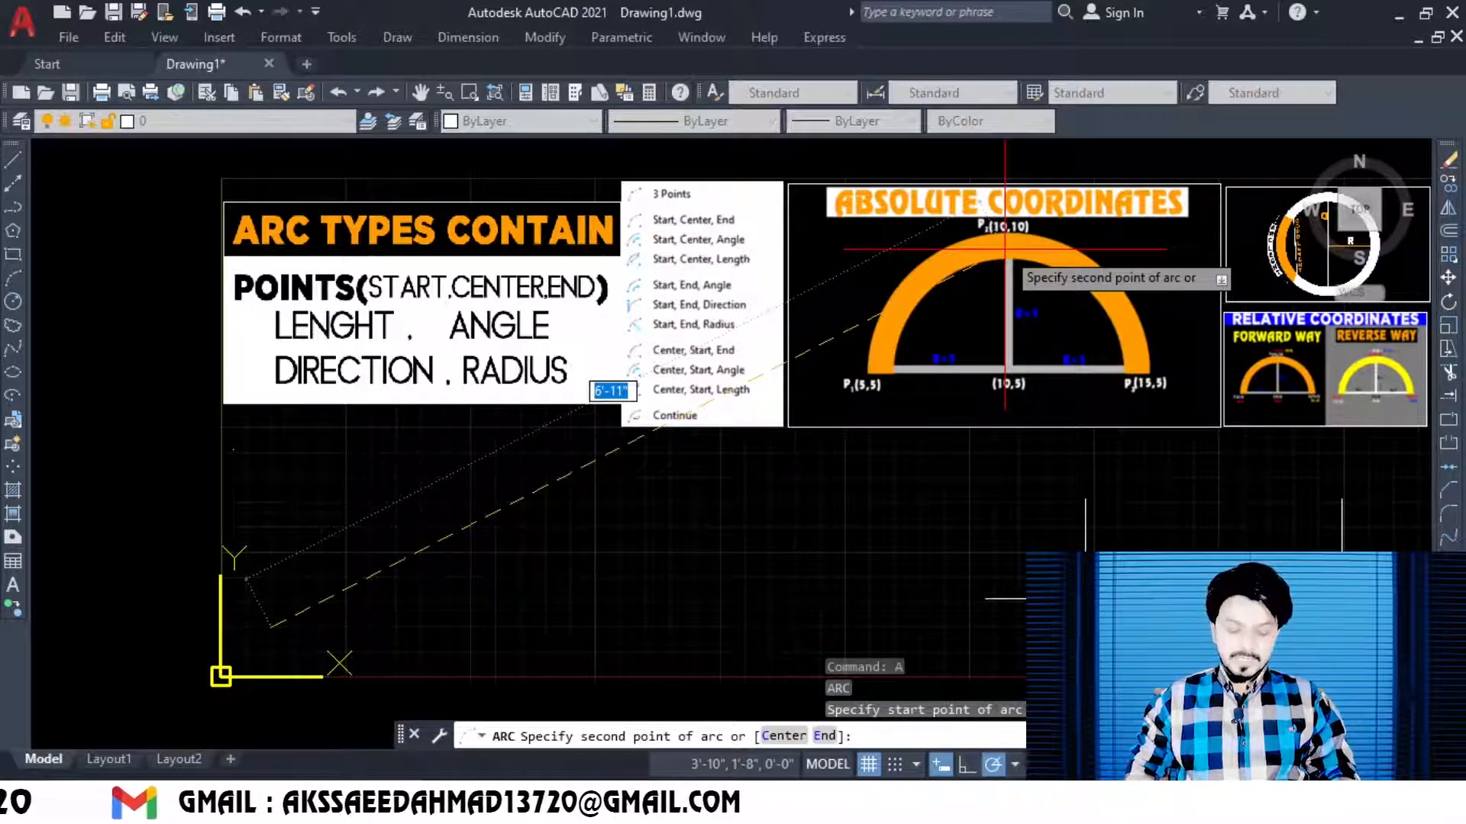
text(10,10)
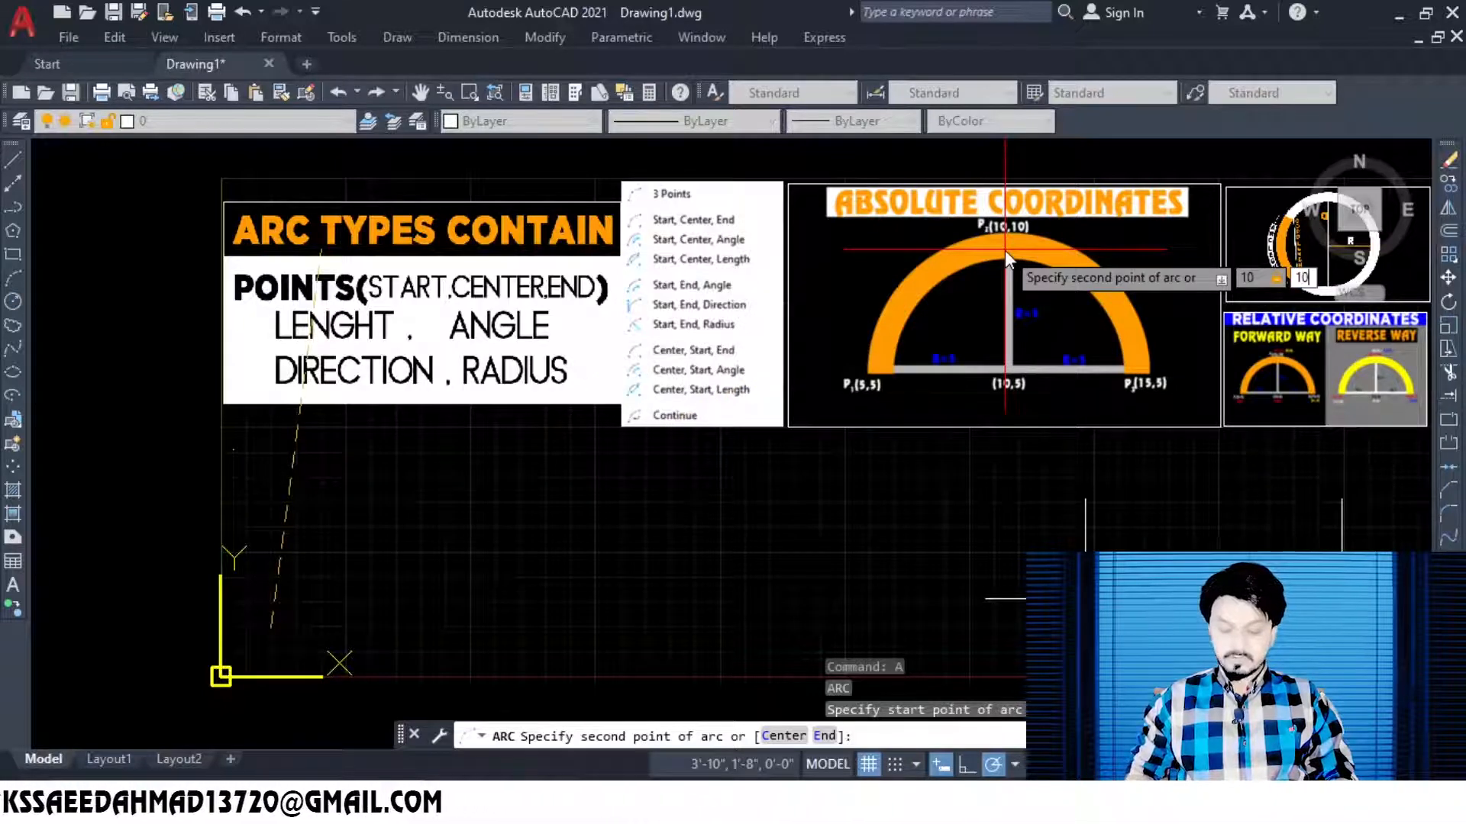
key(Return)
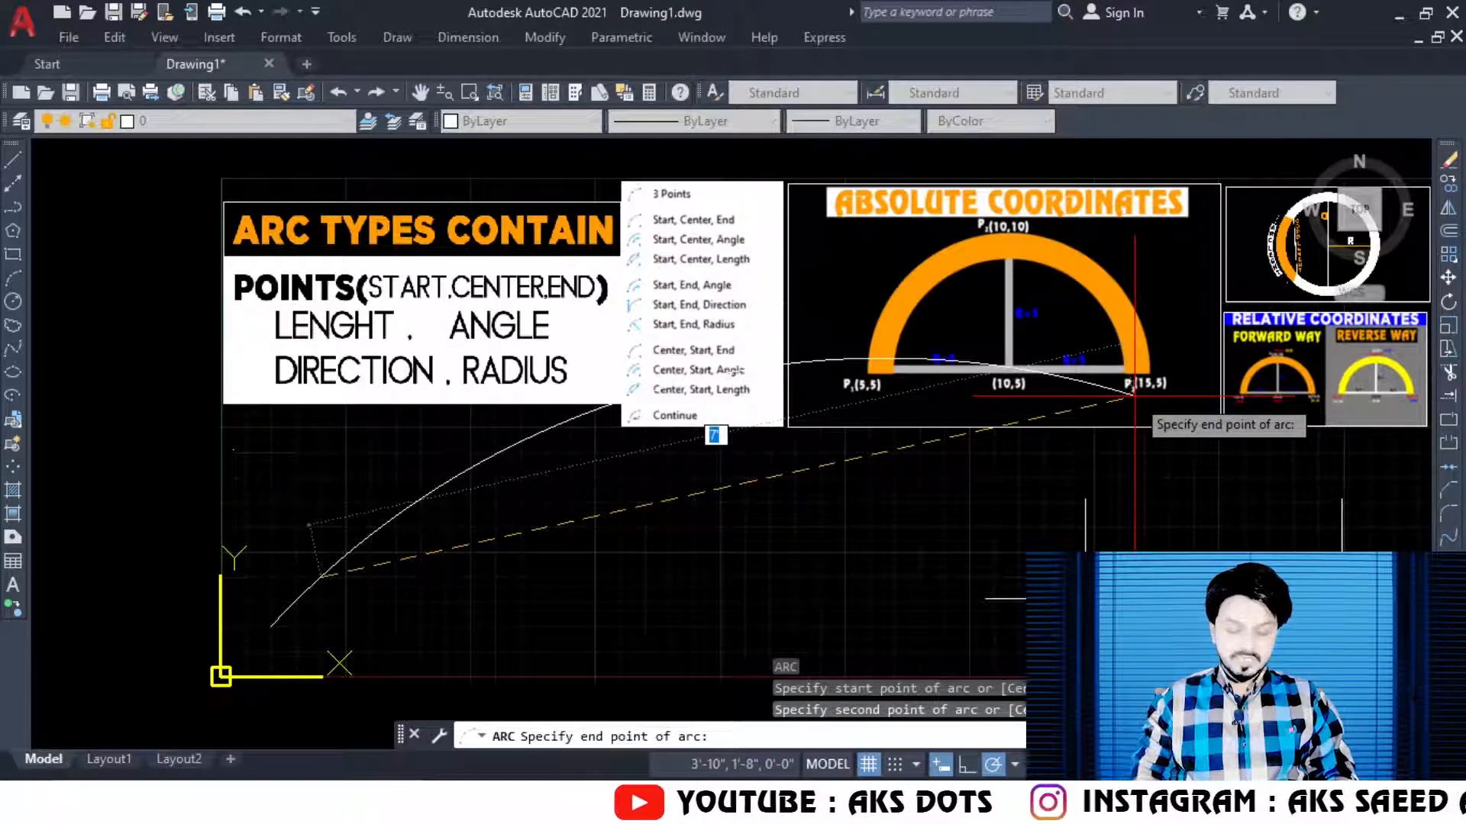
text(15,5)
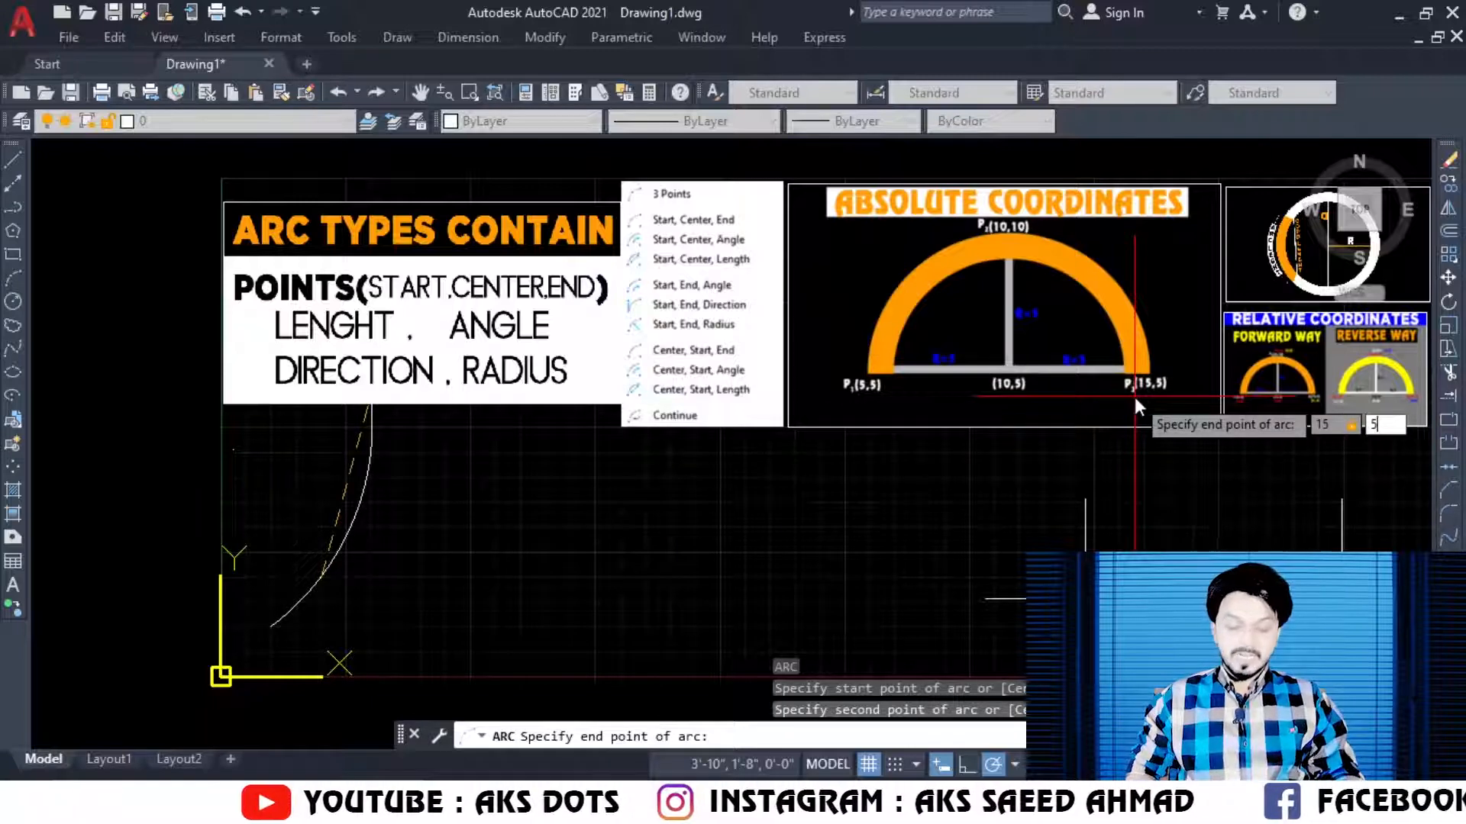
key(Return)
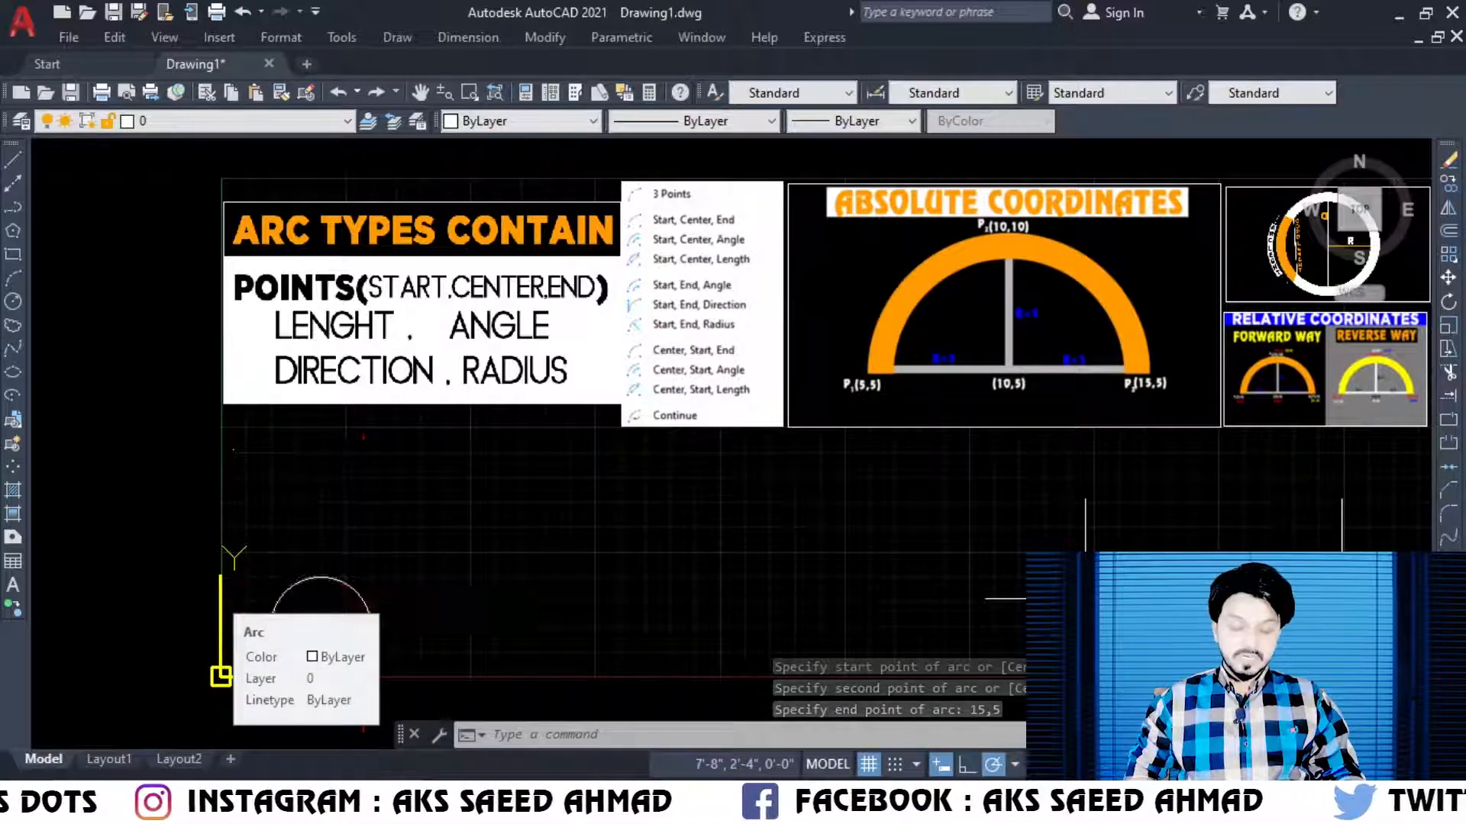
Step: Inspect the new arc's radius and included angle at its start, middle and end grips
click(275, 607)
mouse_move(271, 627)
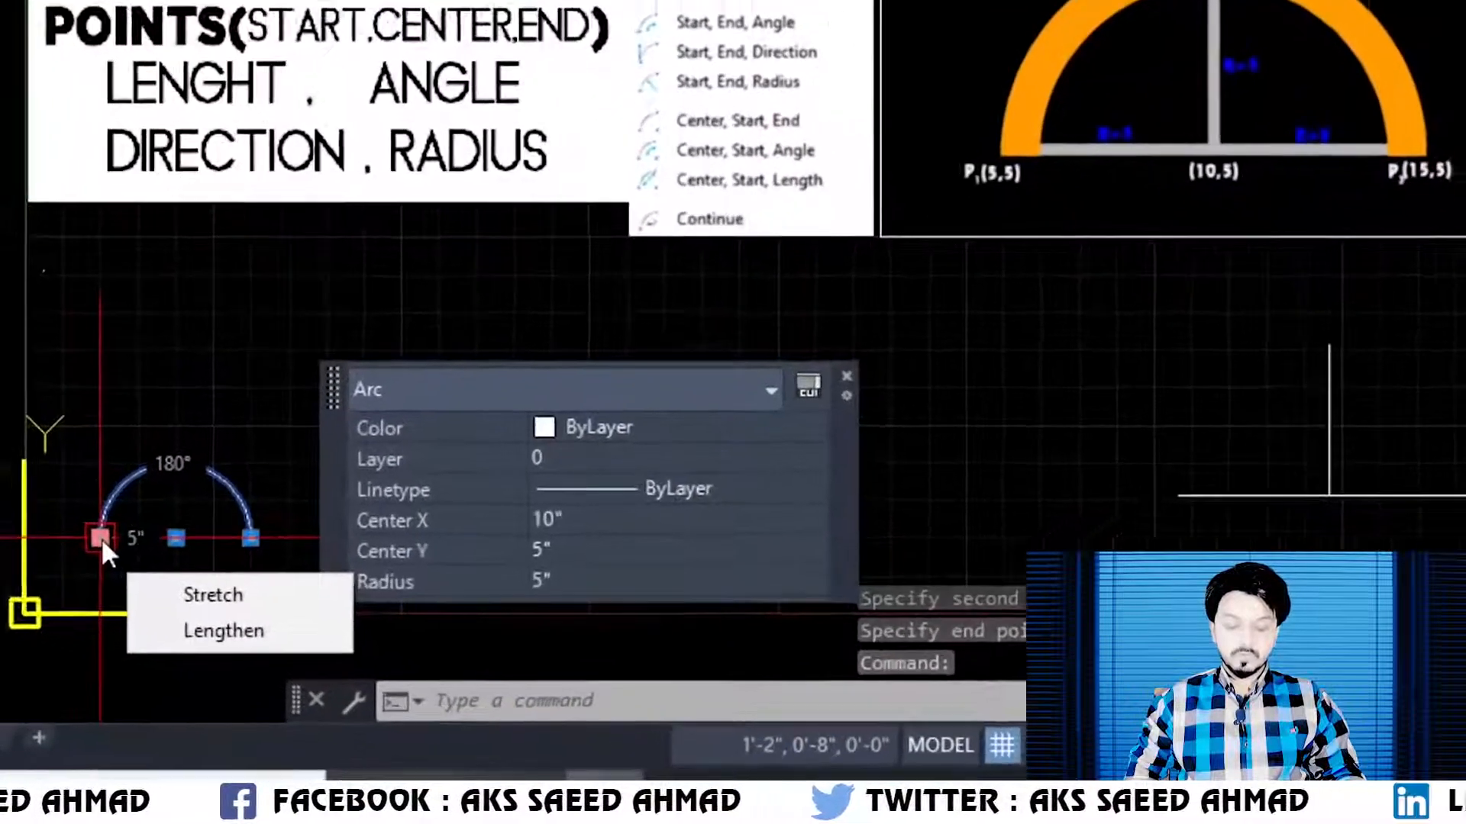
click(100, 538)
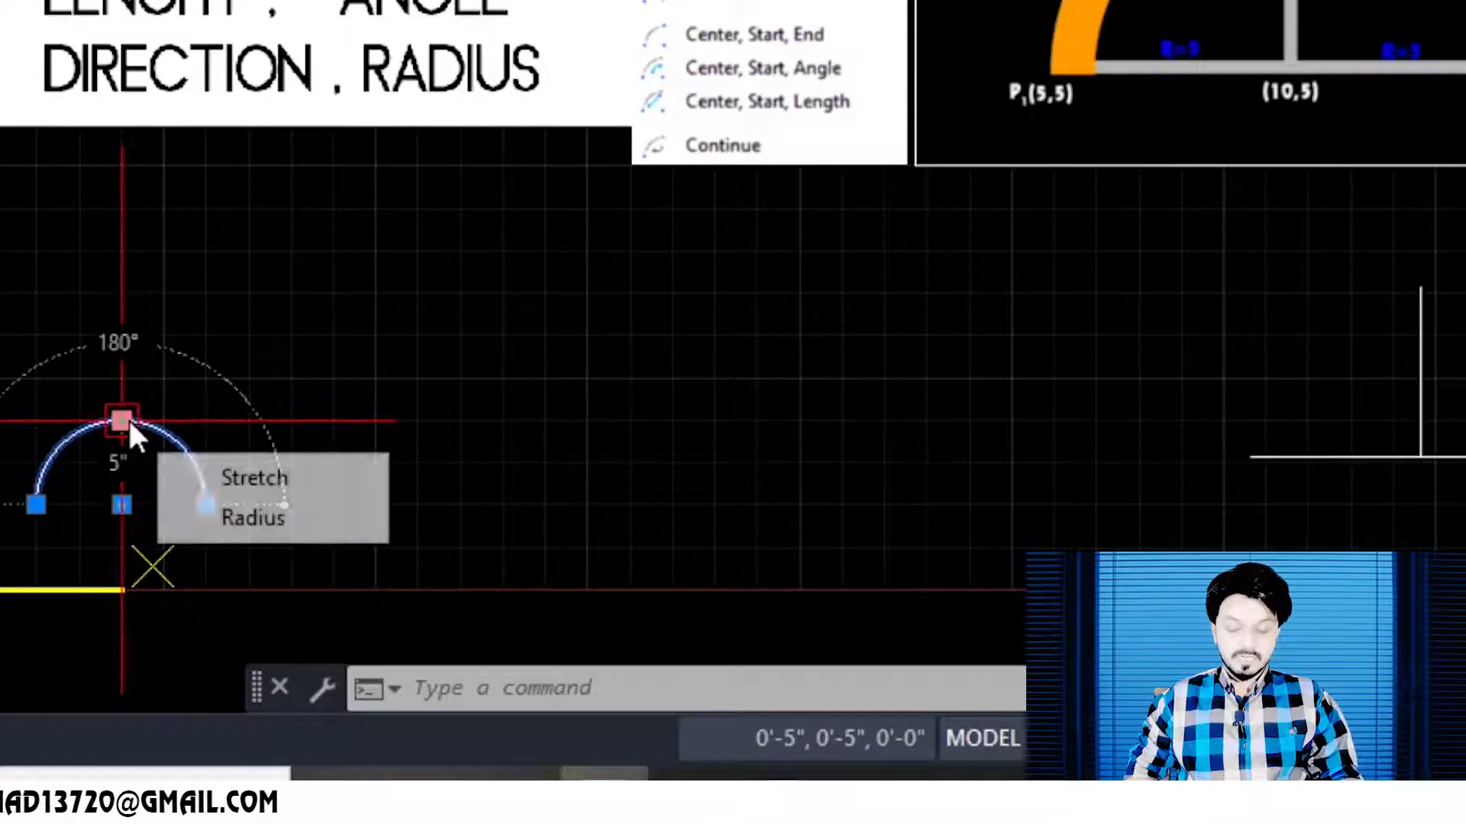
click(127, 420)
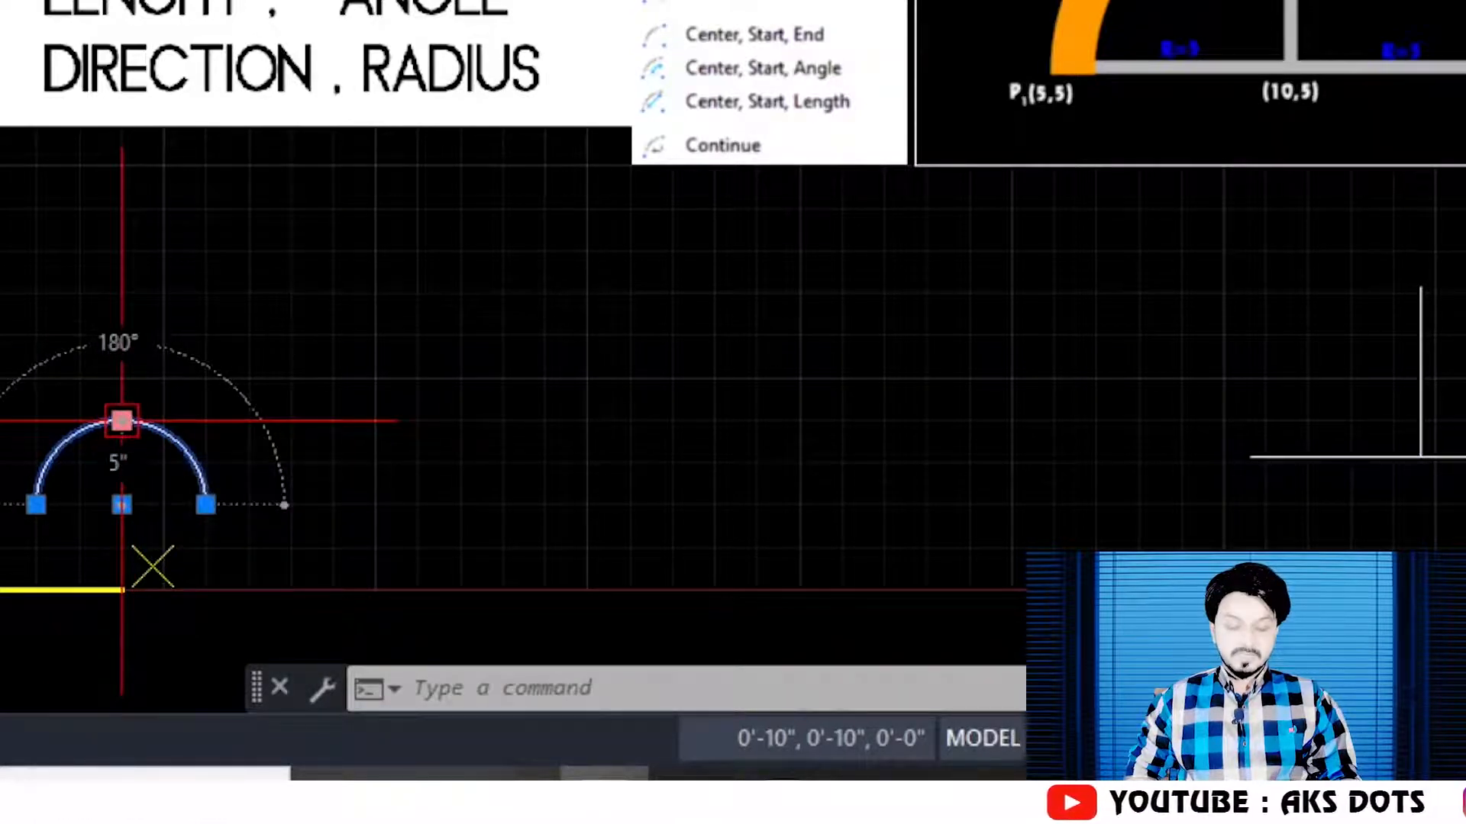
key(Escape)
click(208, 500)
mouse_move(208, 504)
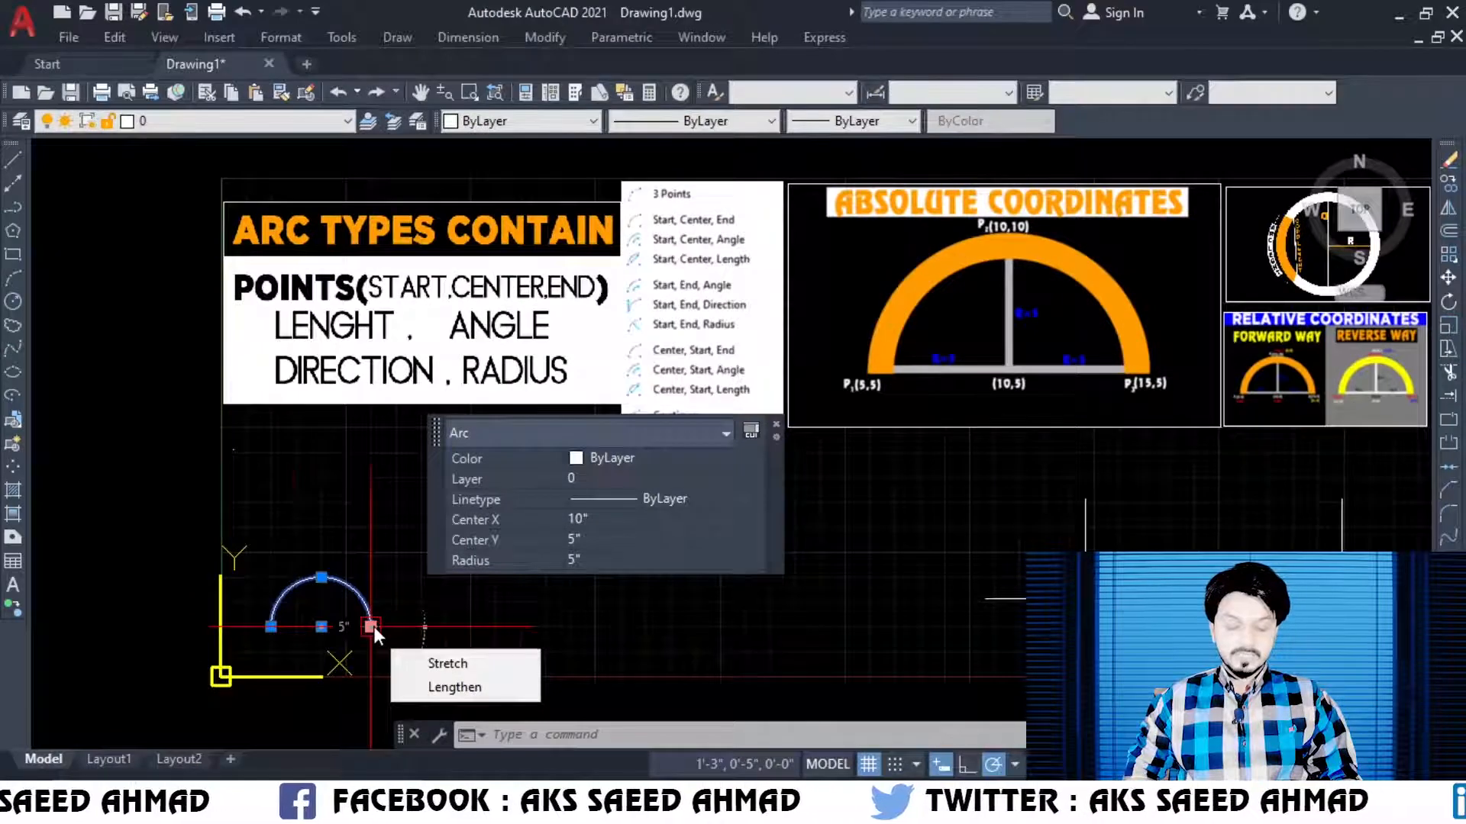
mouse_move(269, 628)
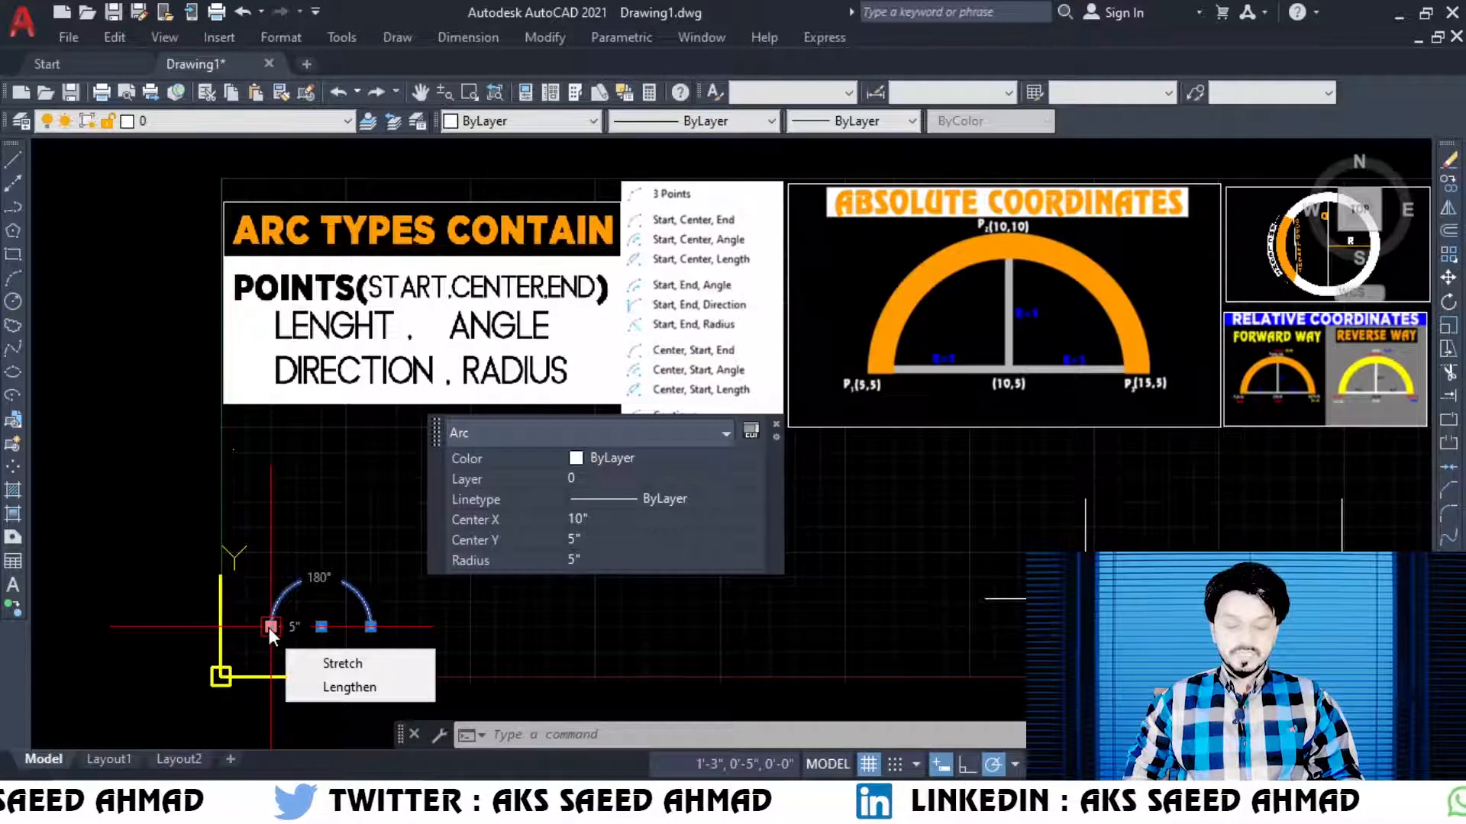
mouse_move(317, 580)
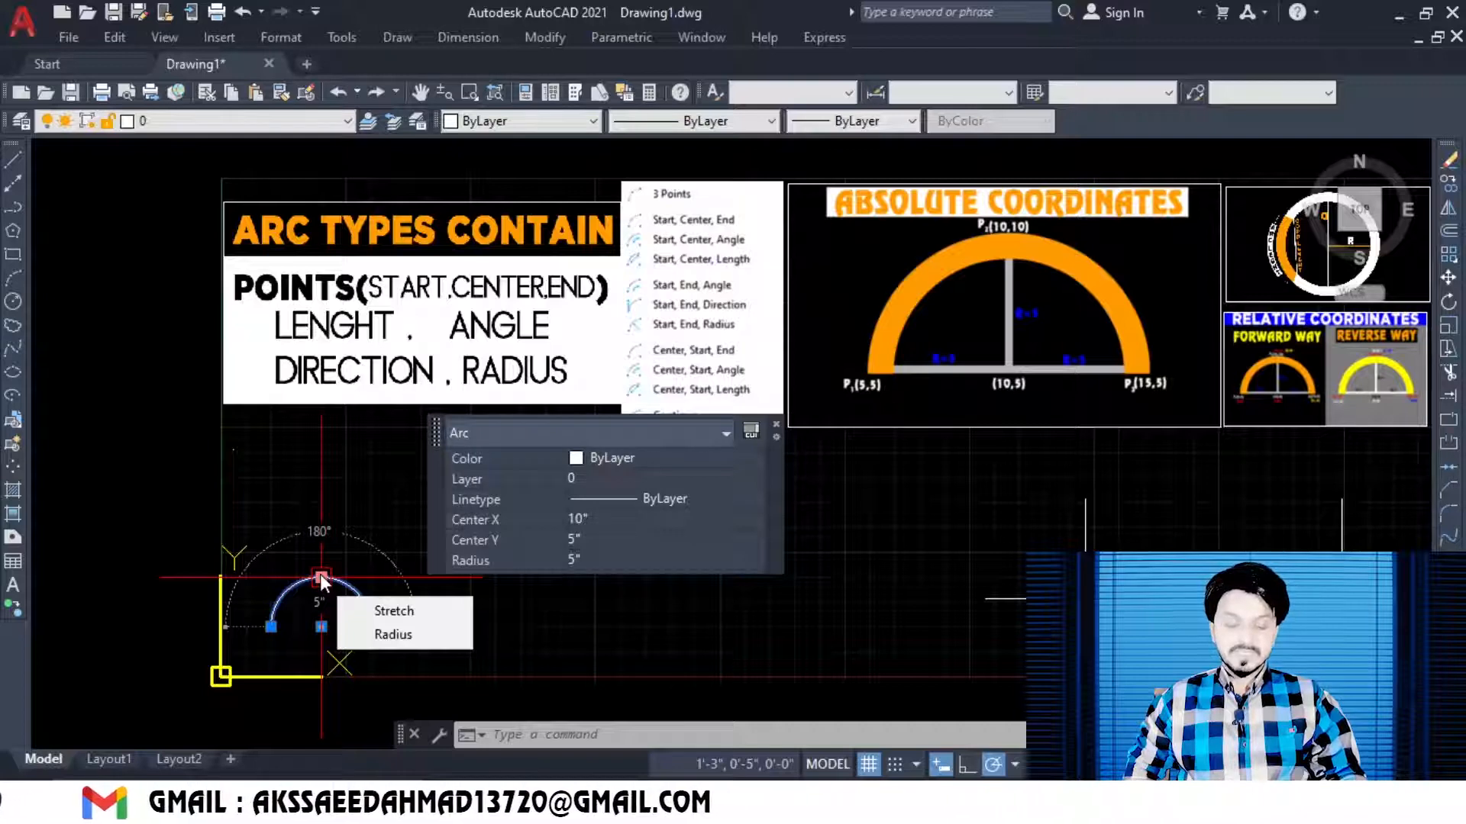
Step: Add an angular dimension to the semicircular arc, placing the dimension line just above it
click(473, 36)
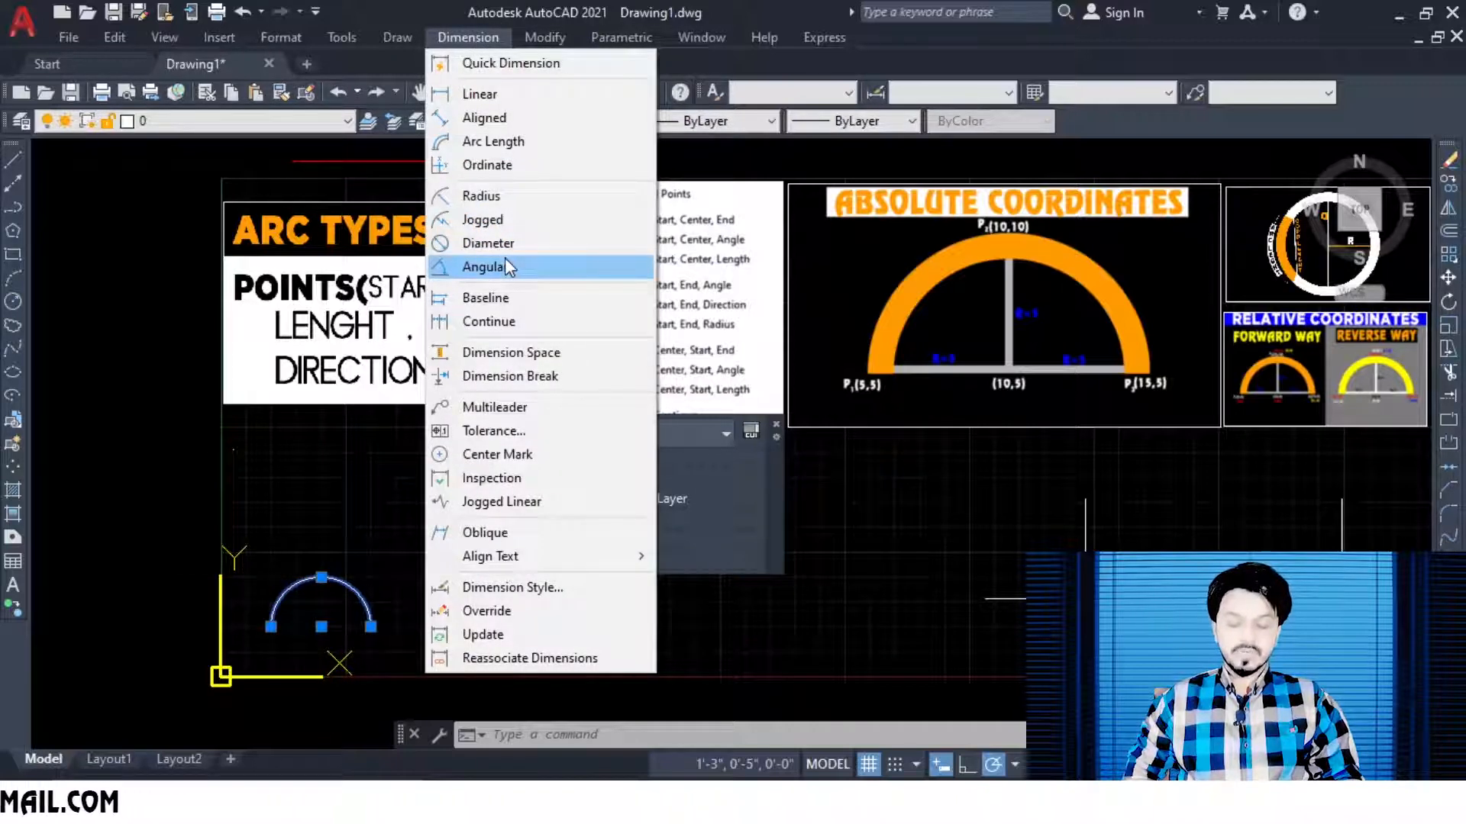
click(505, 267)
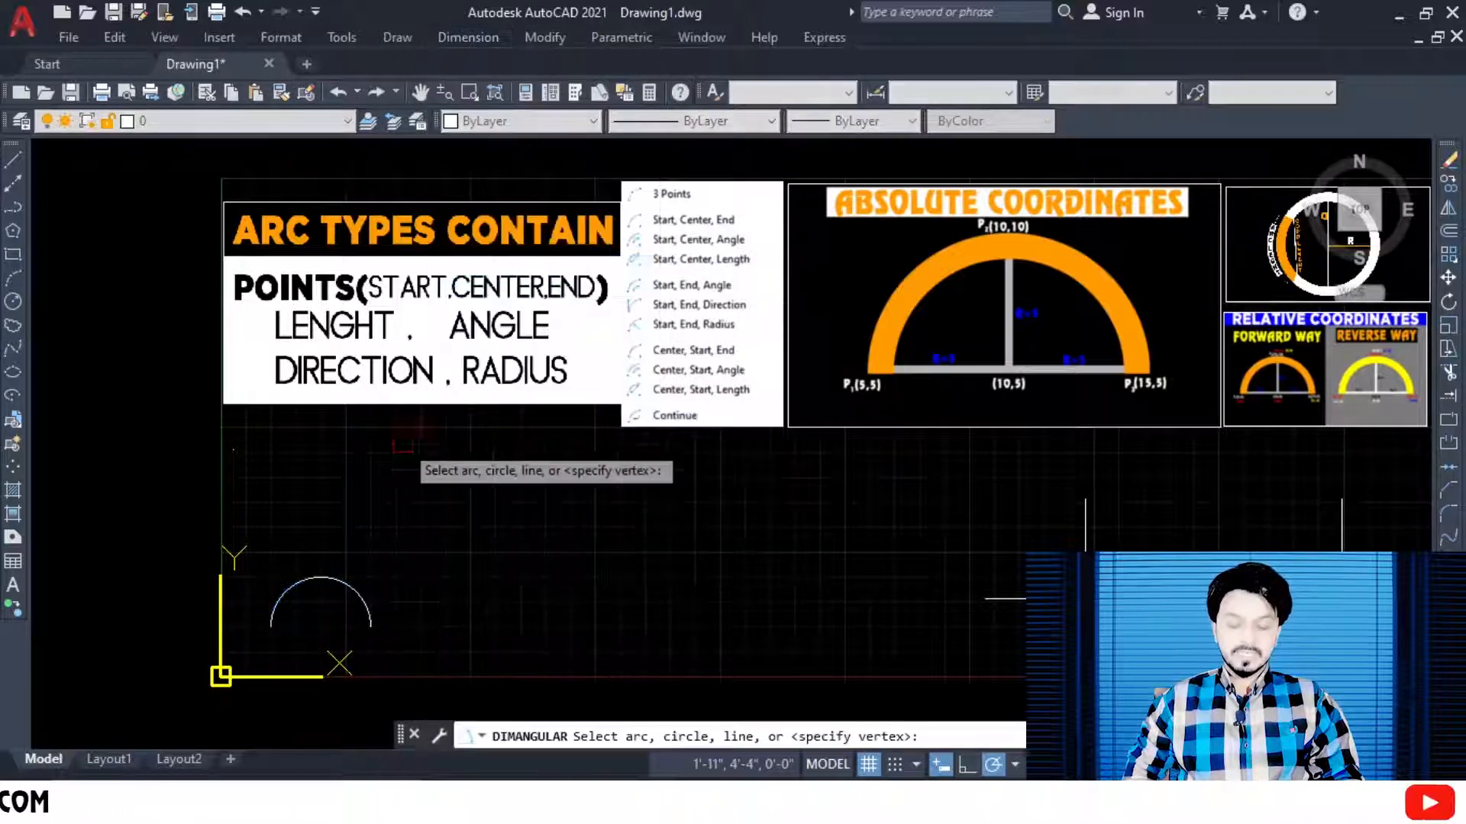
click(348, 583)
click(354, 542)
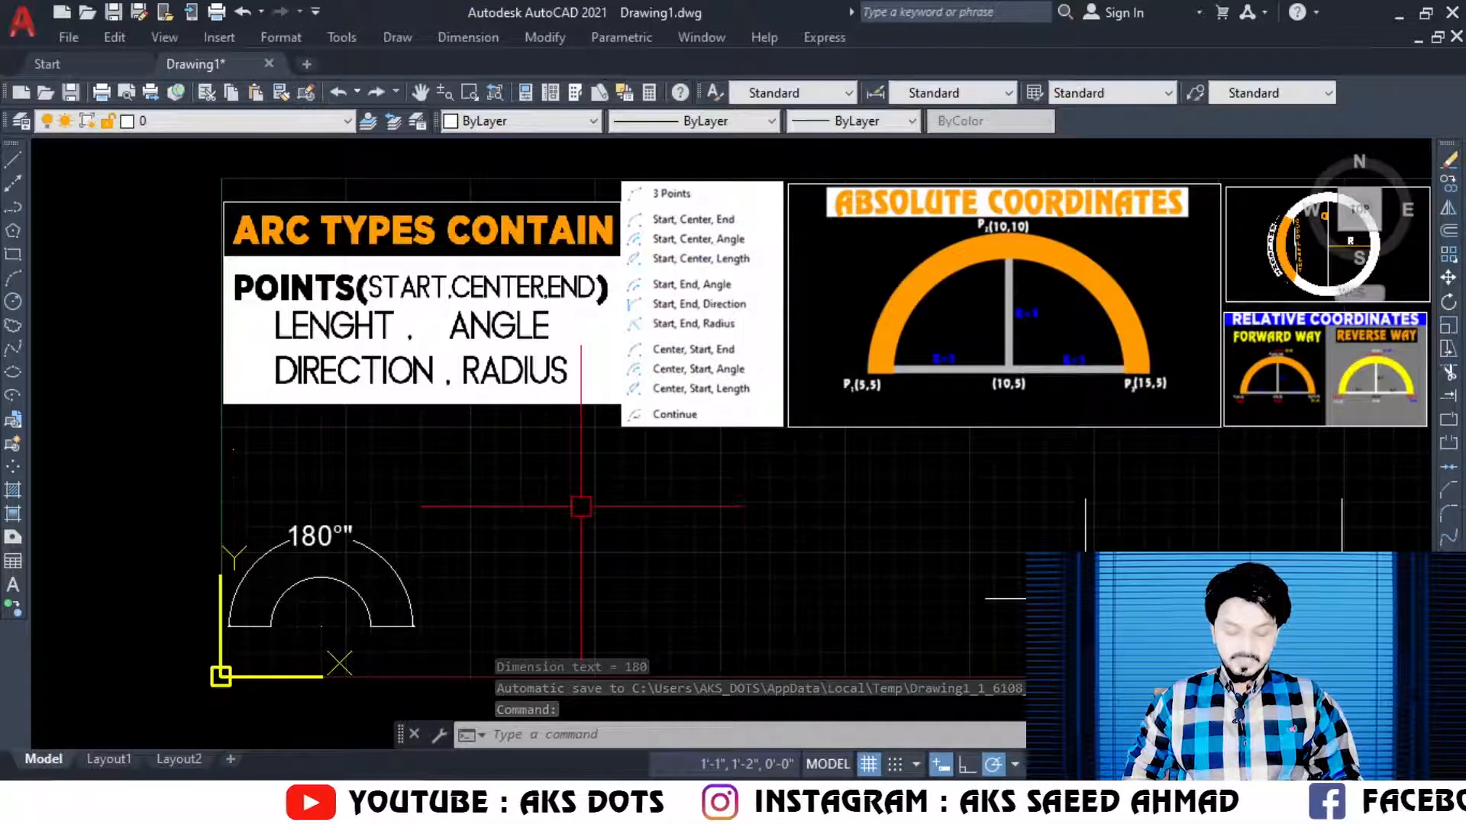
Step: Draw a freehand three-point arc spanning about 103° in the empty space beside the dimensioned semicircle
text(a)
key(Return)
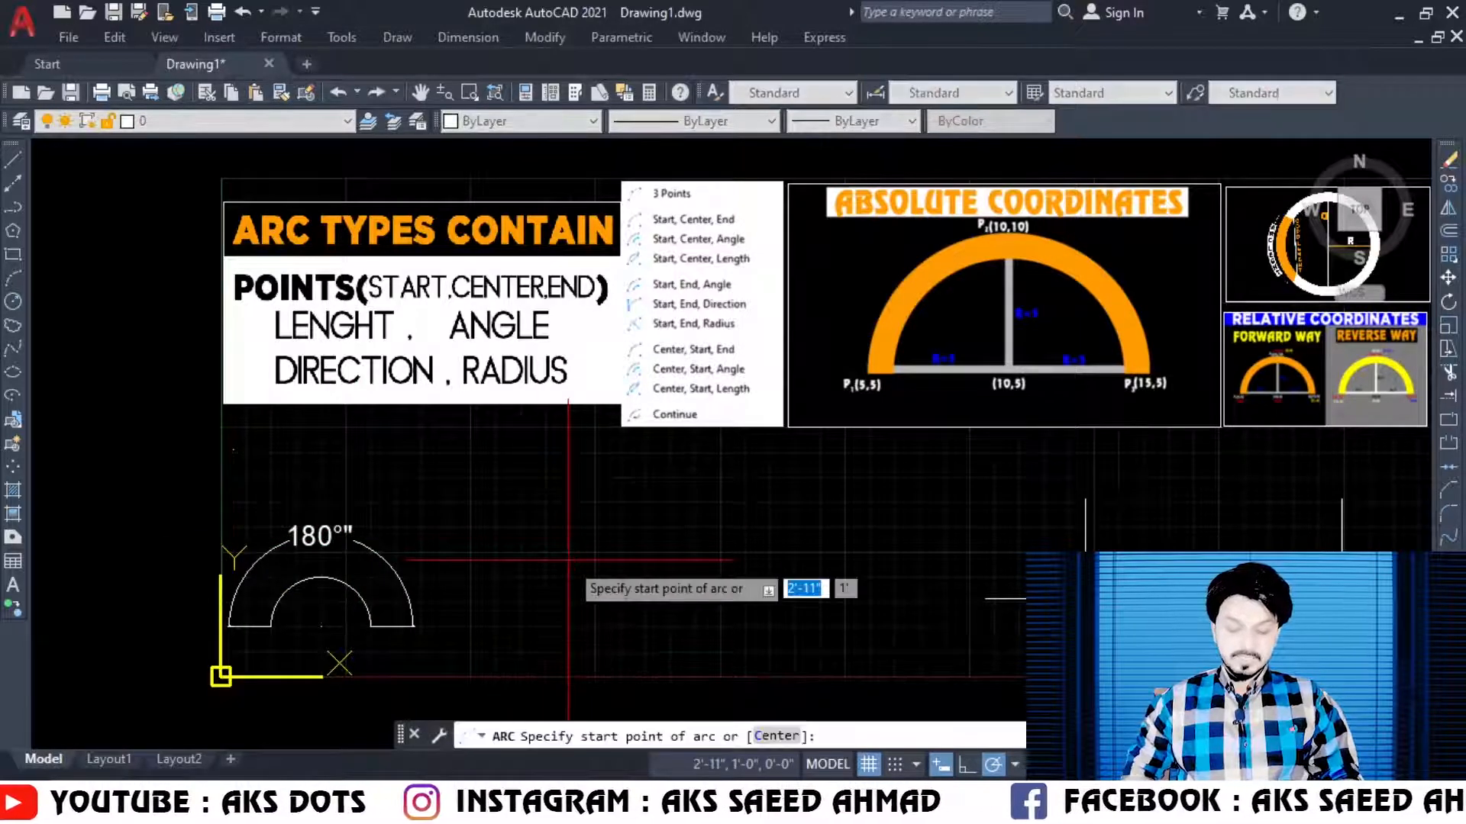
click(544, 603)
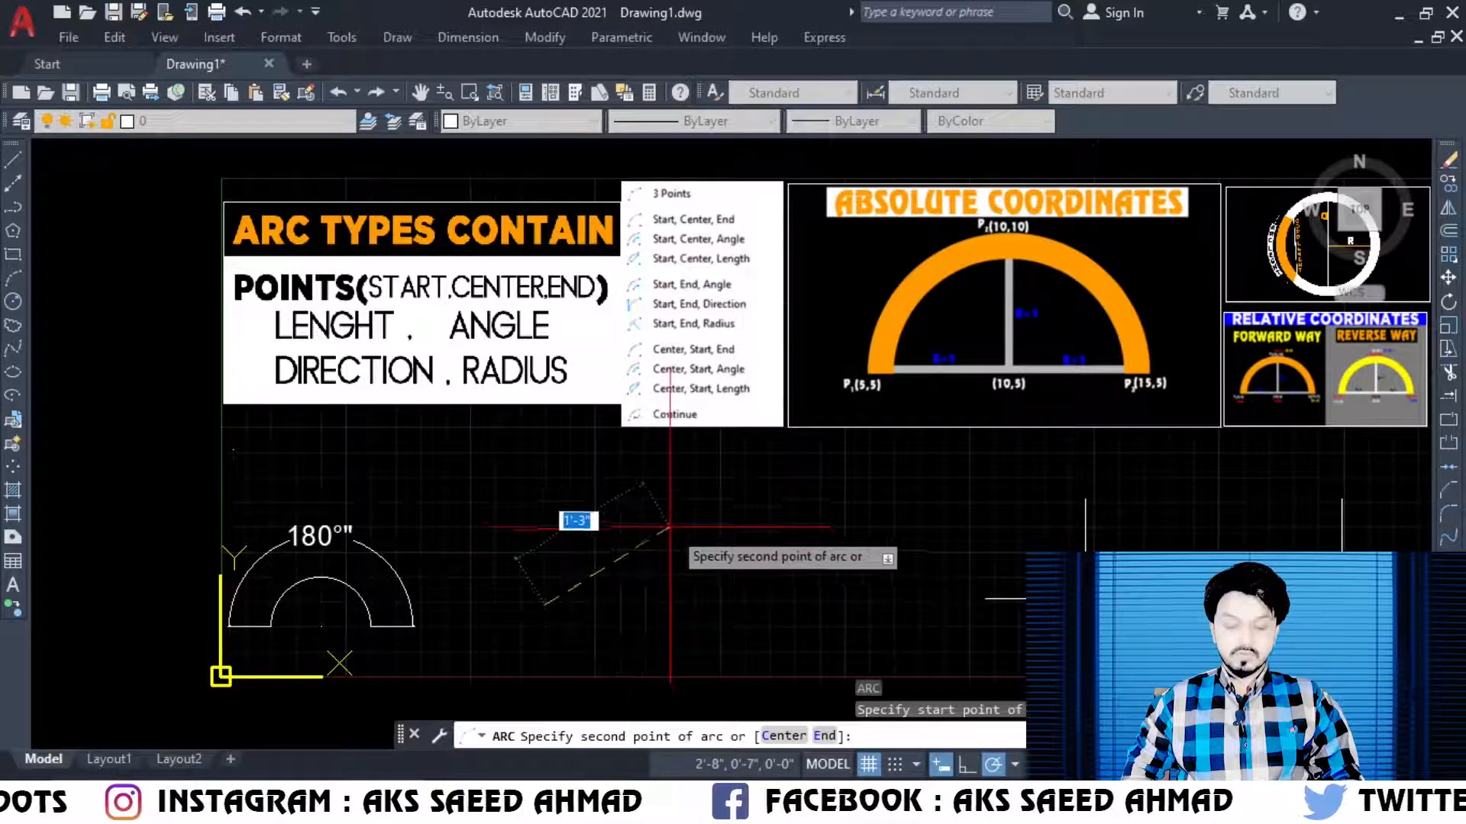
click(644, 520)
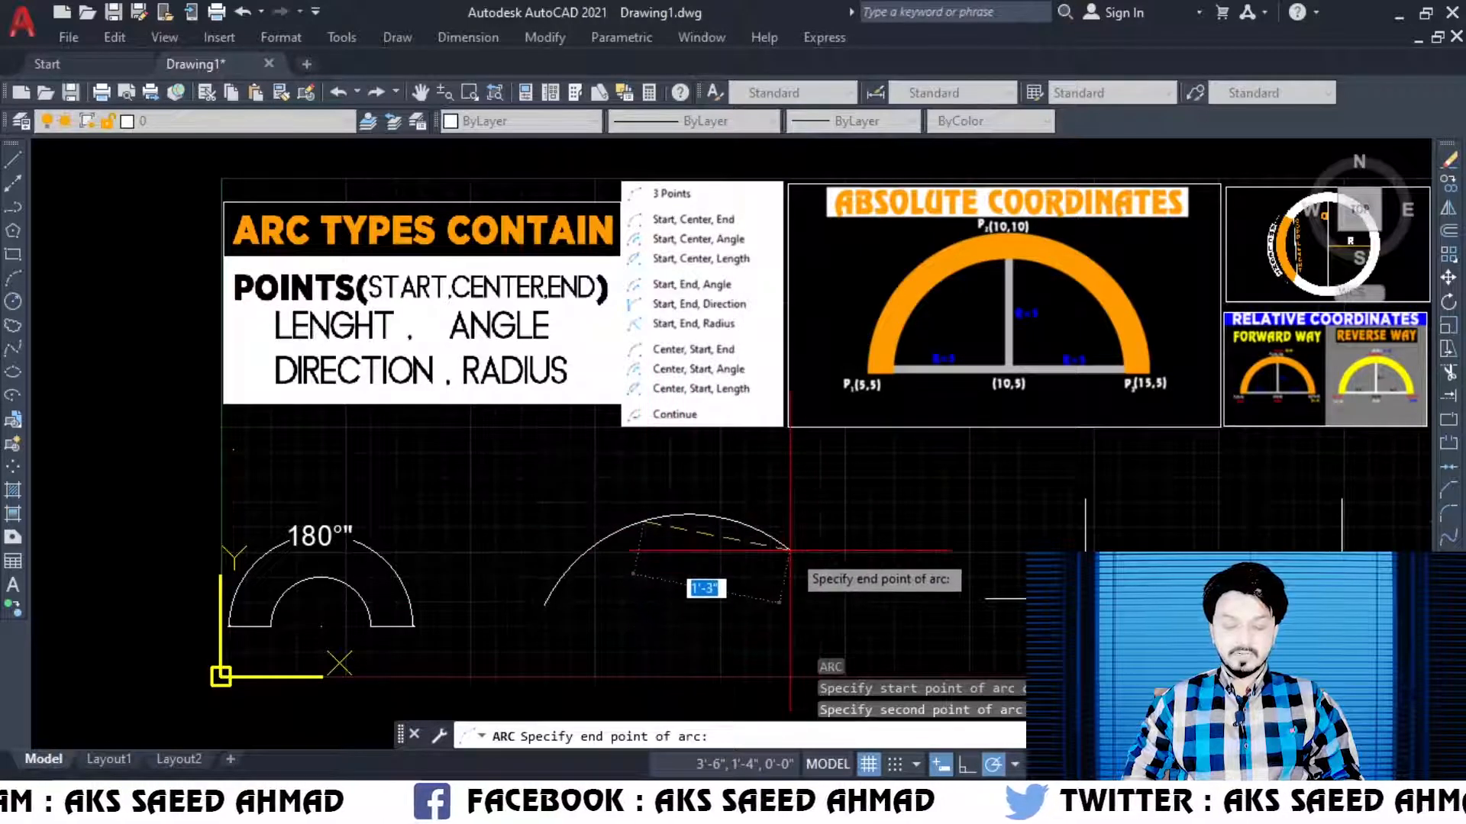
click(790, 550)
Step: Add an angular dimension to the freehand arc, placing the dimension line just above the curve
click(468, 37)
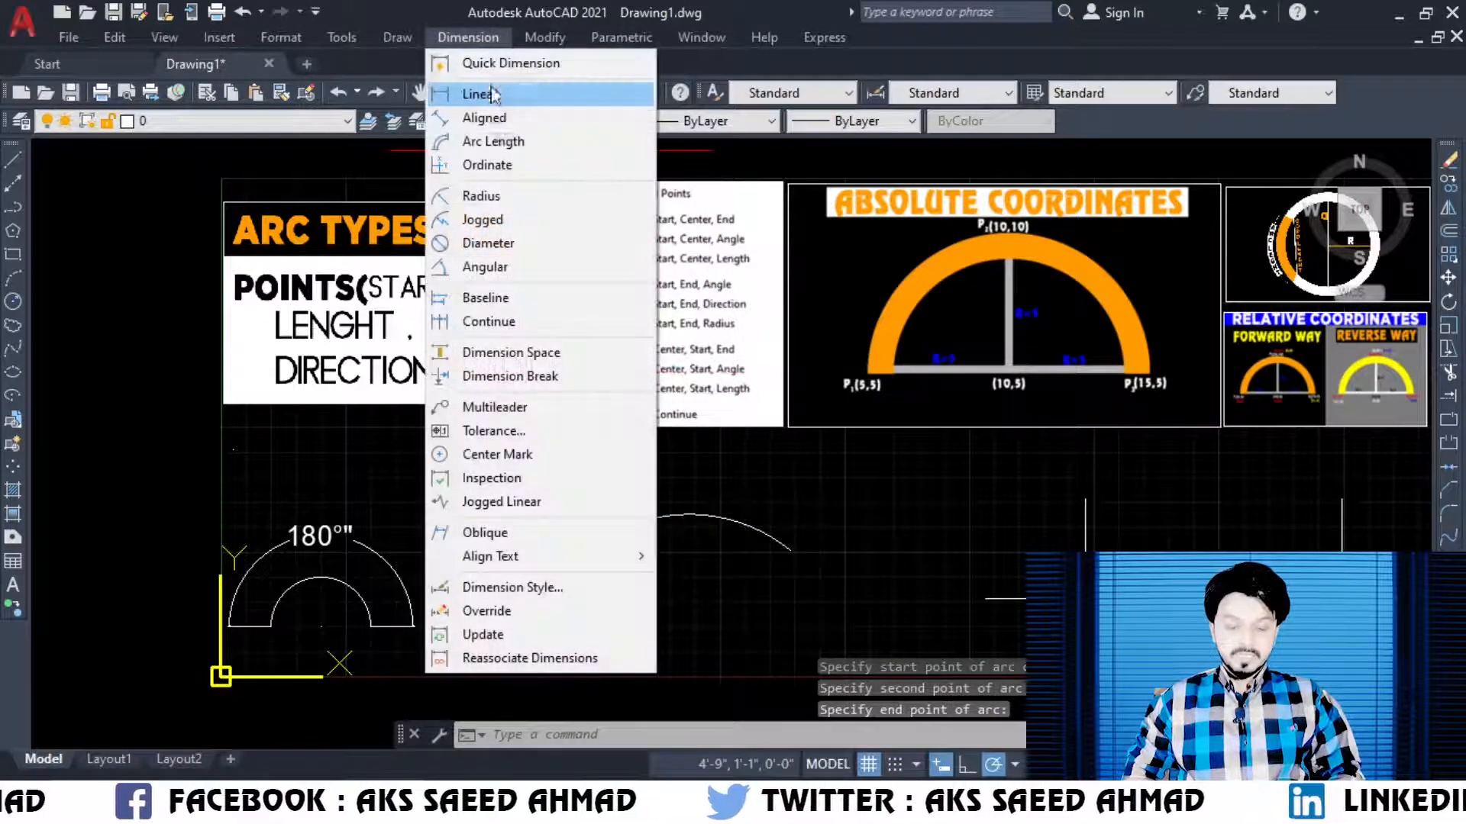
click(525, 266)
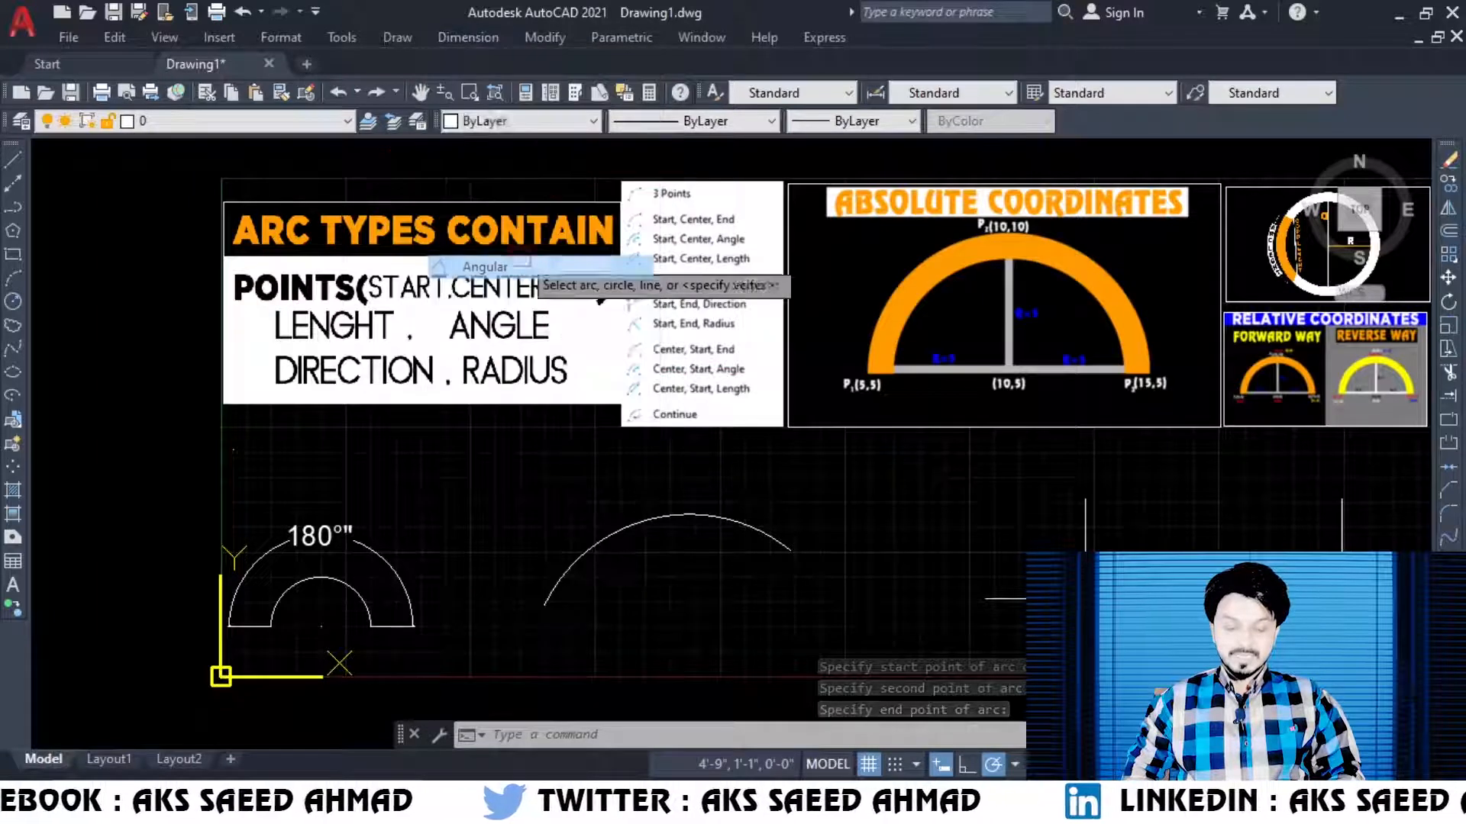
click(670, 515)
click(668, 489)
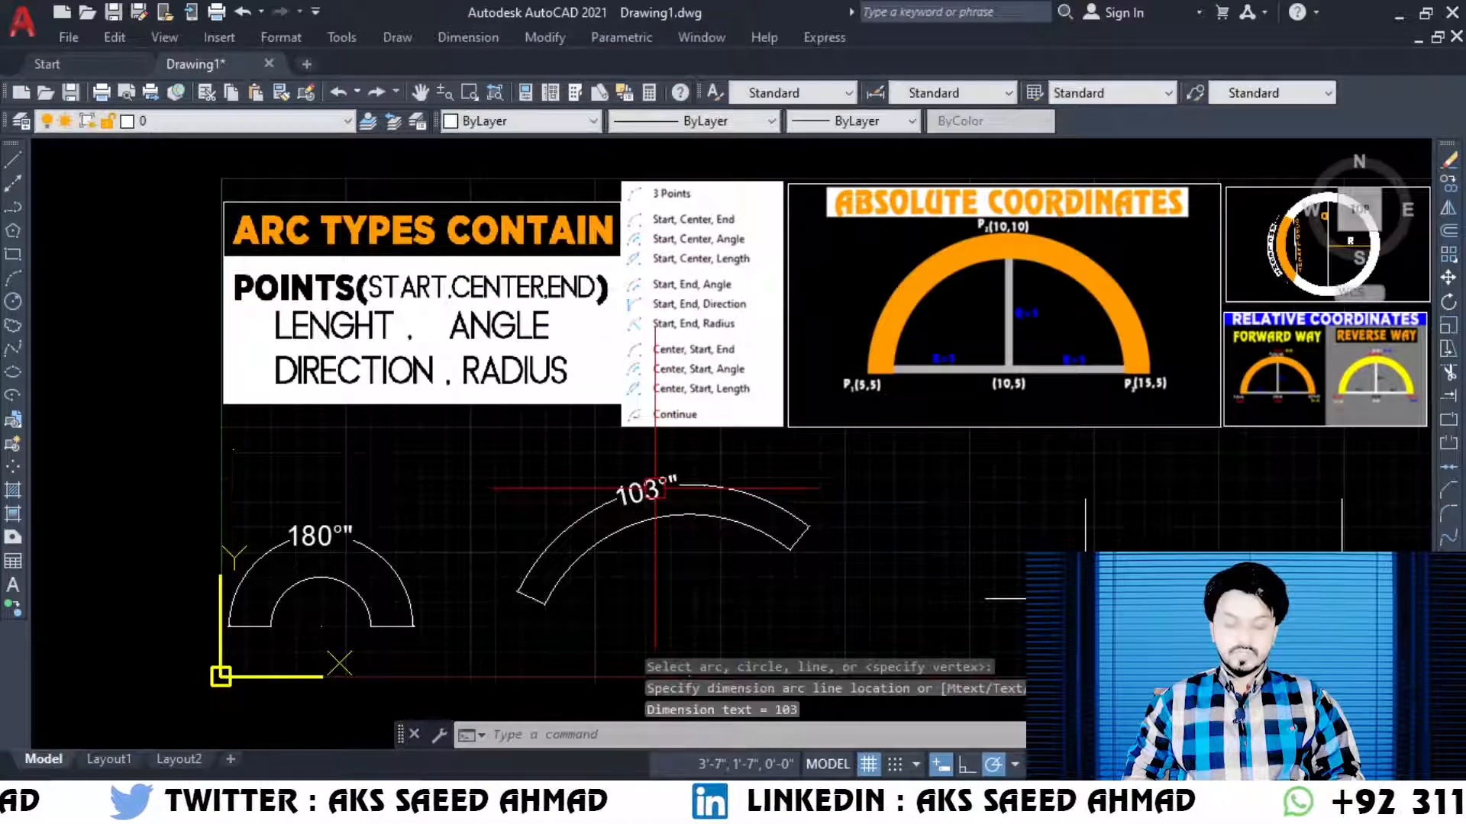
Step: Draw two connected lines from the freehand arc's one endpoint to its center and on to the other endpoint
text(l)
key(Return)
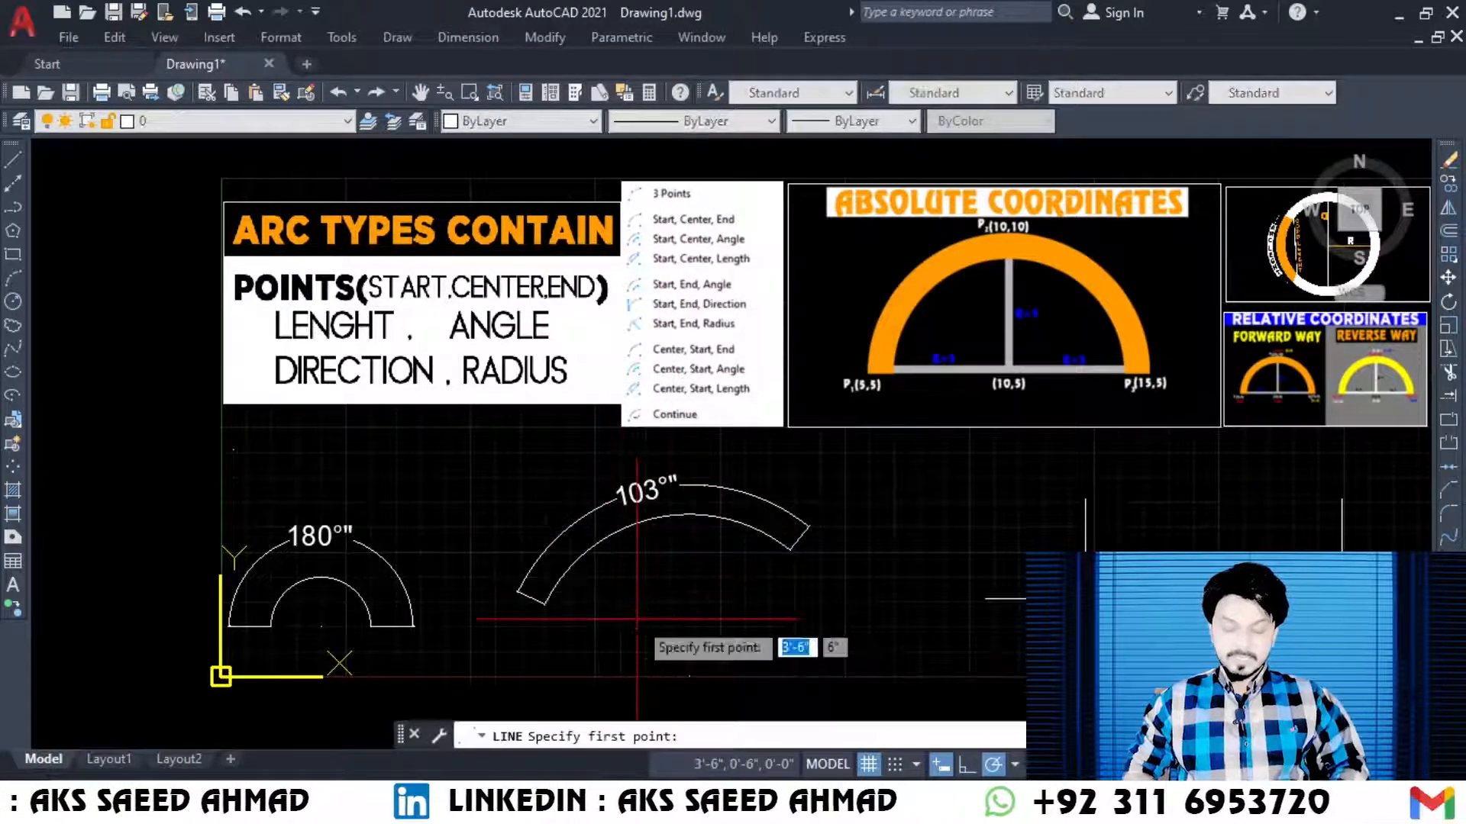
click(543, 605)
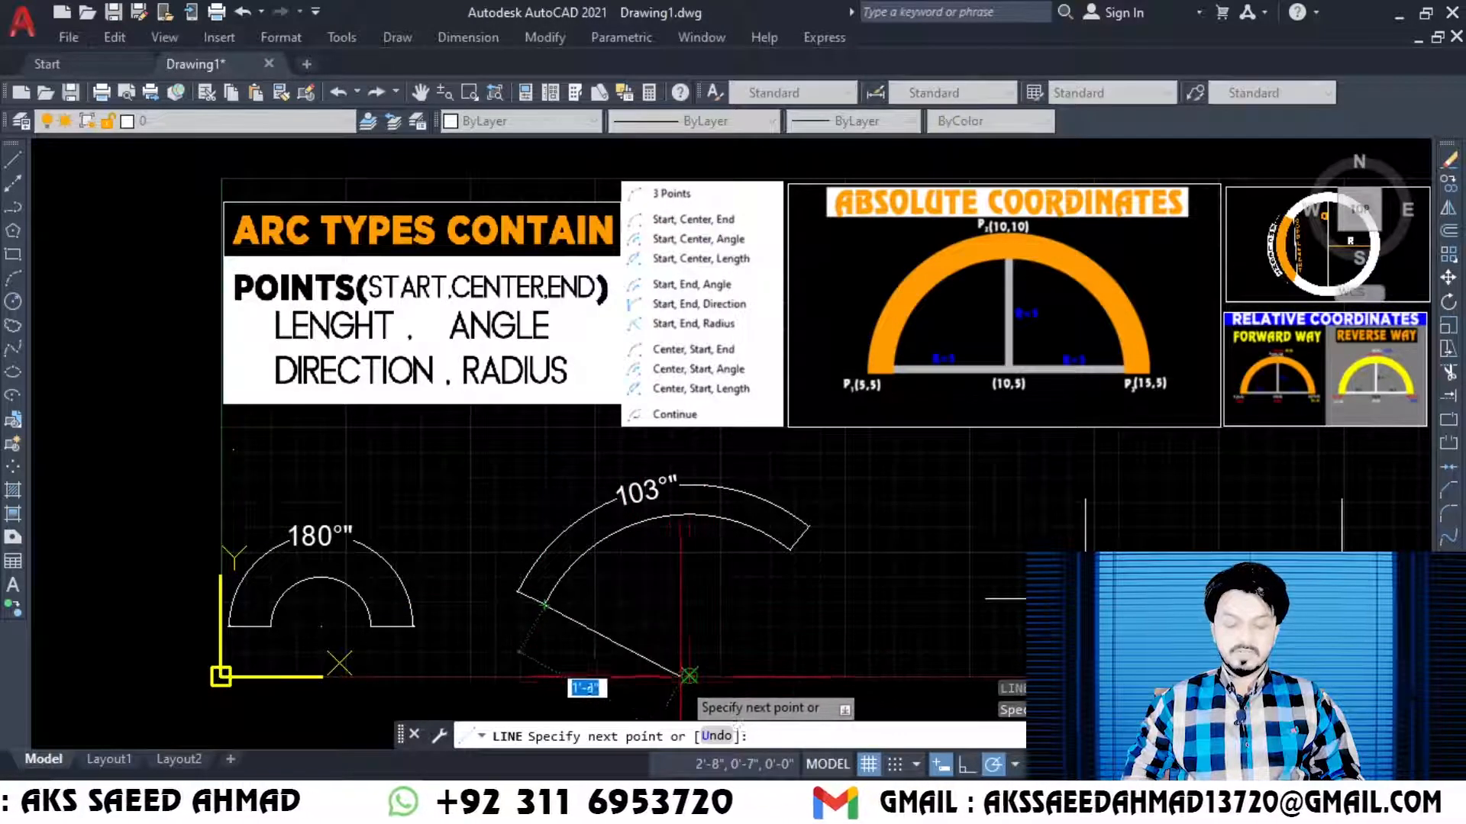
click(688, 675)
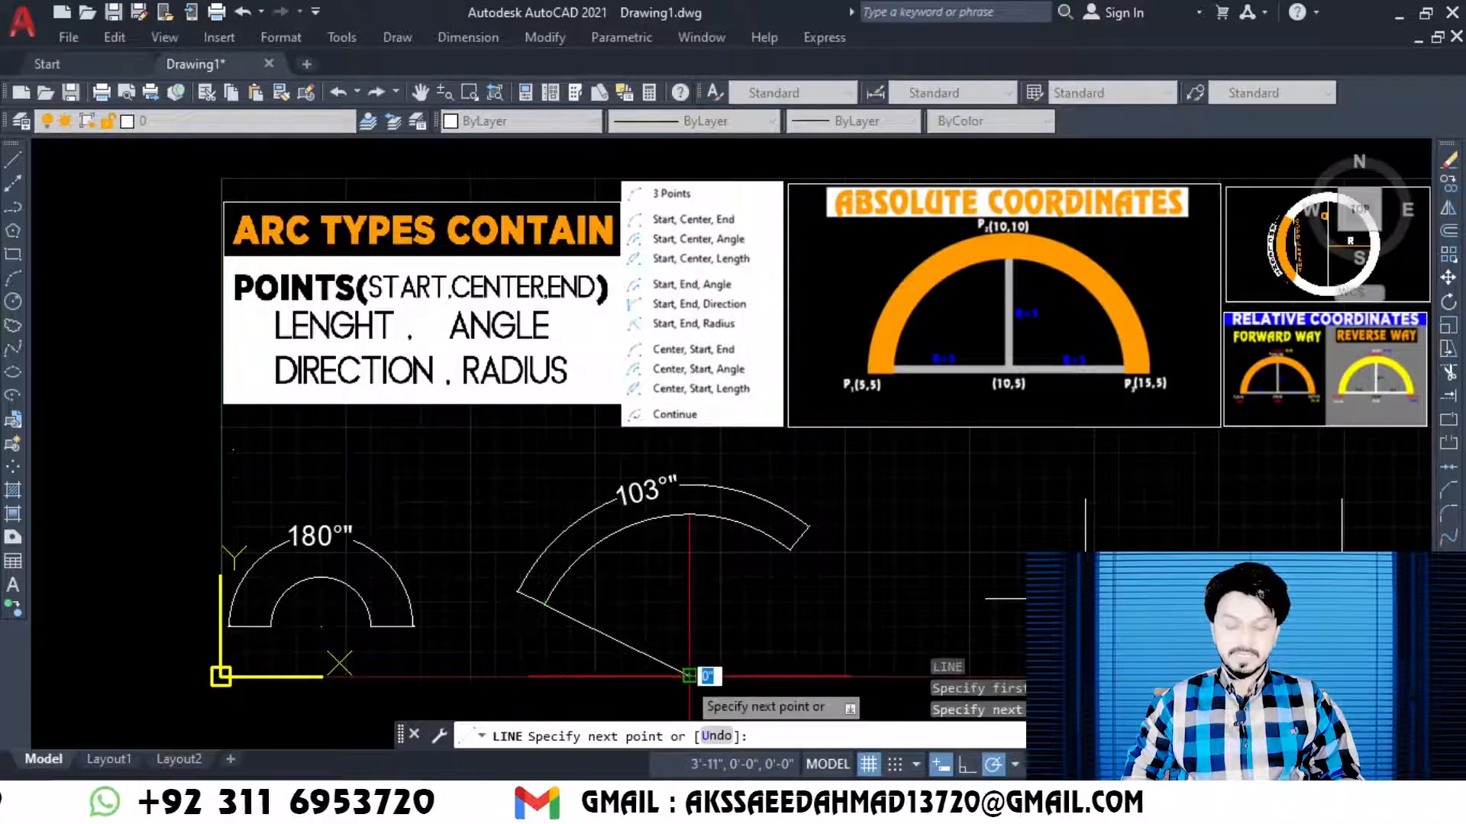
click(791, 550)
key(Escape)
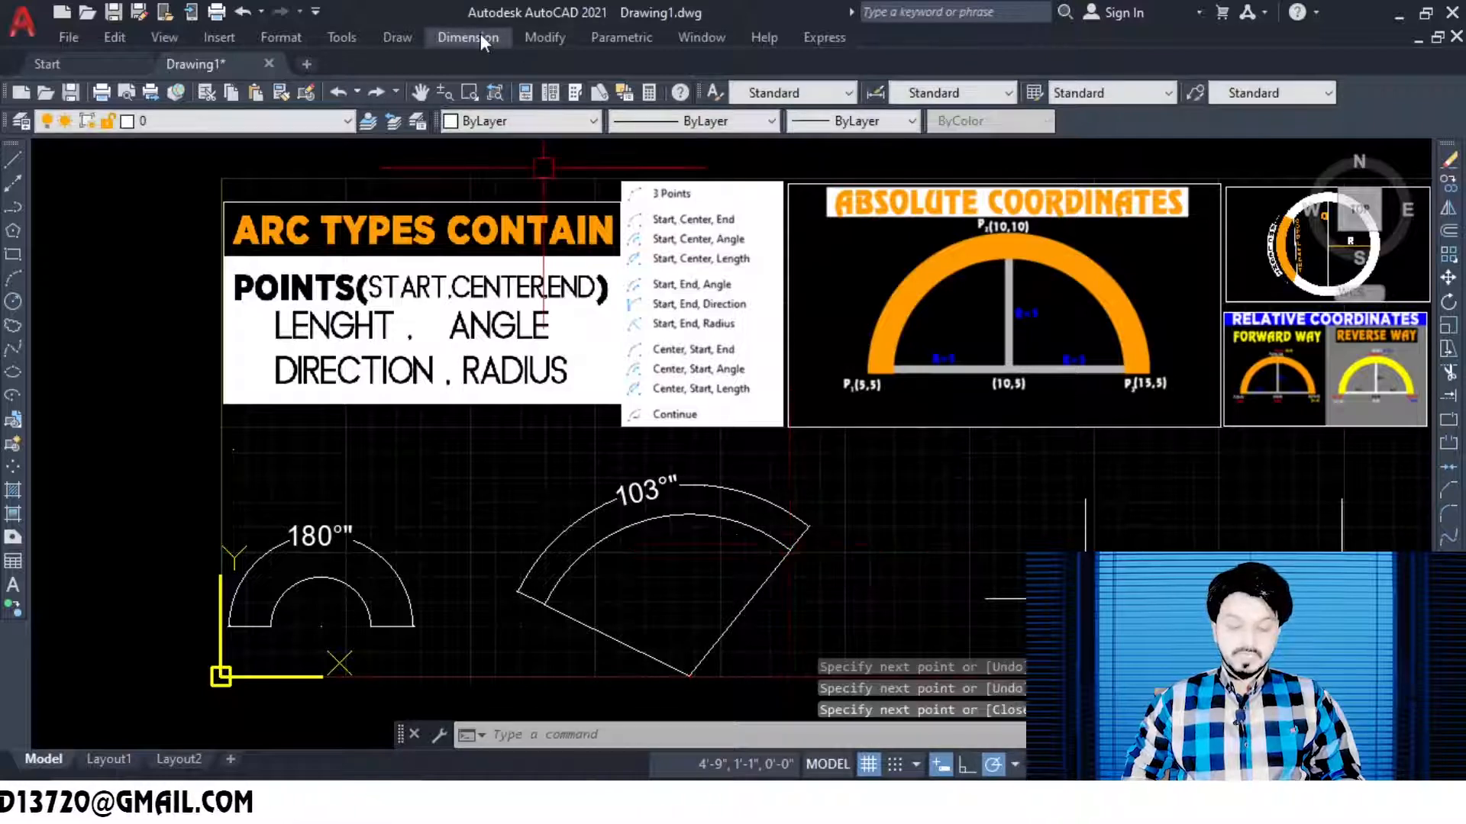
Step: Add an angular dimension between the two radial lines of the freehand arc, placing it inside the sector near the center
click(479, 34)
click(485, 266)
click(630, 650)
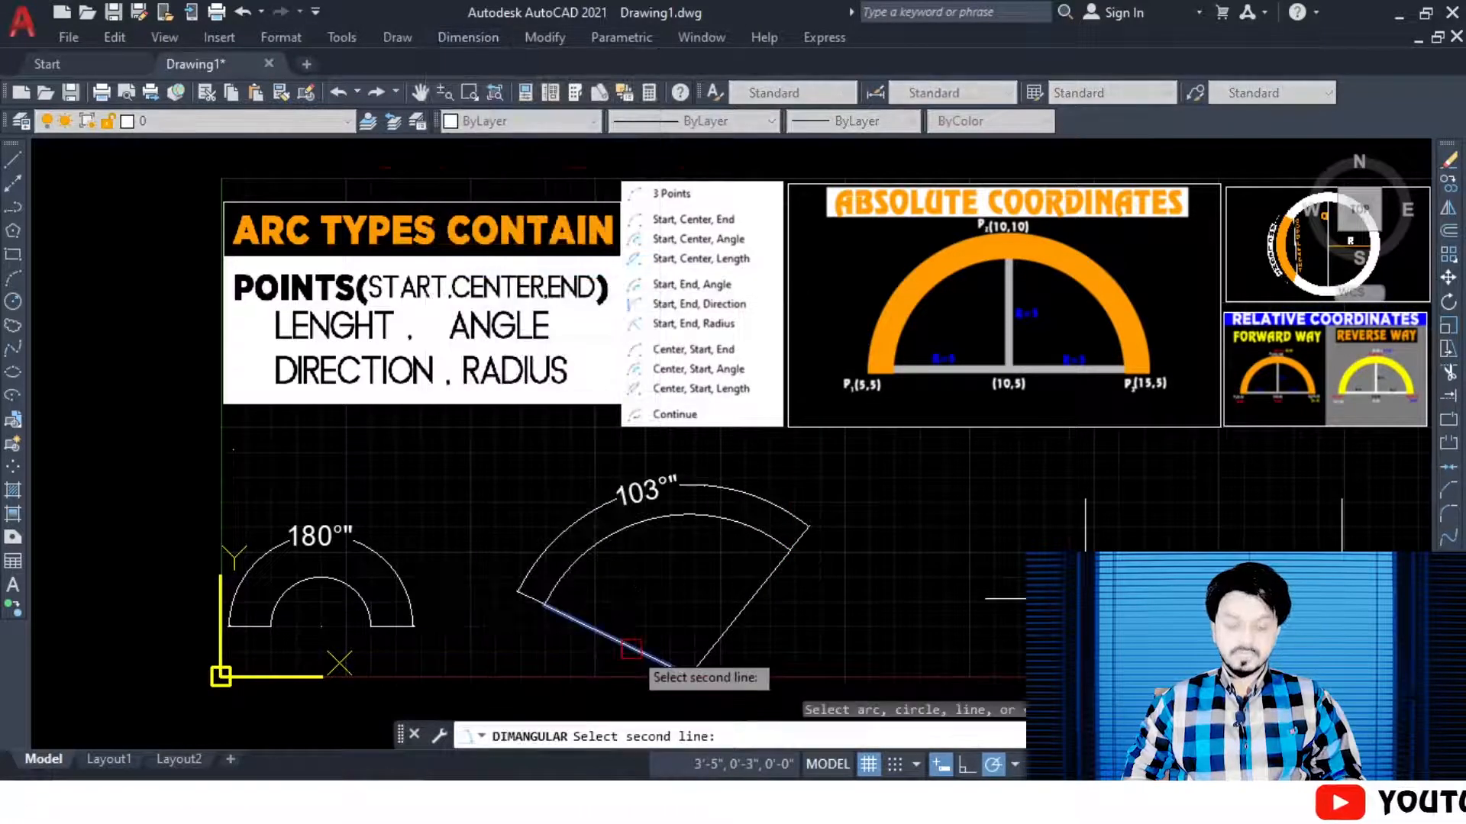
click(736, 615)
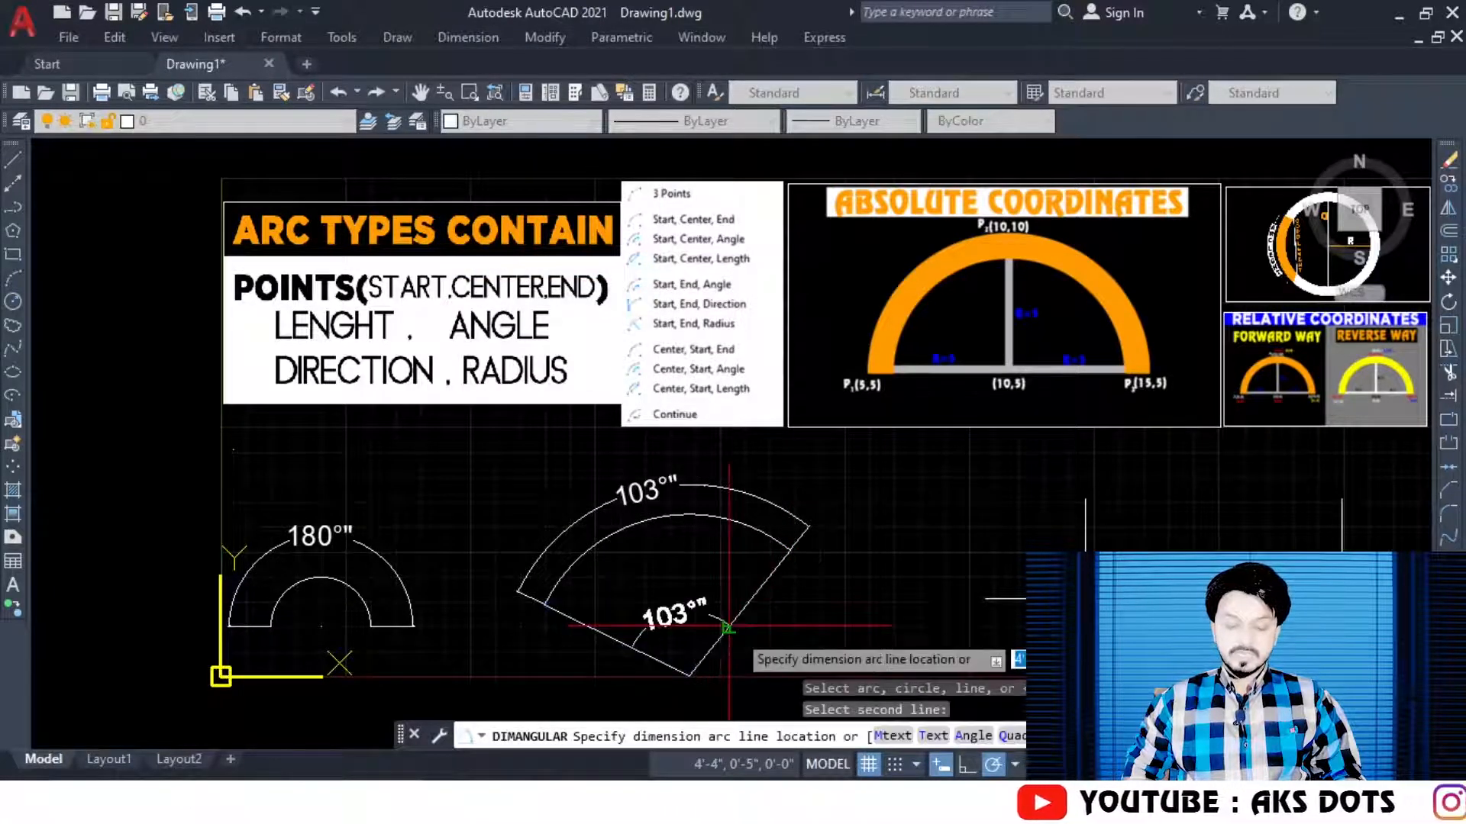
click(730, 610)
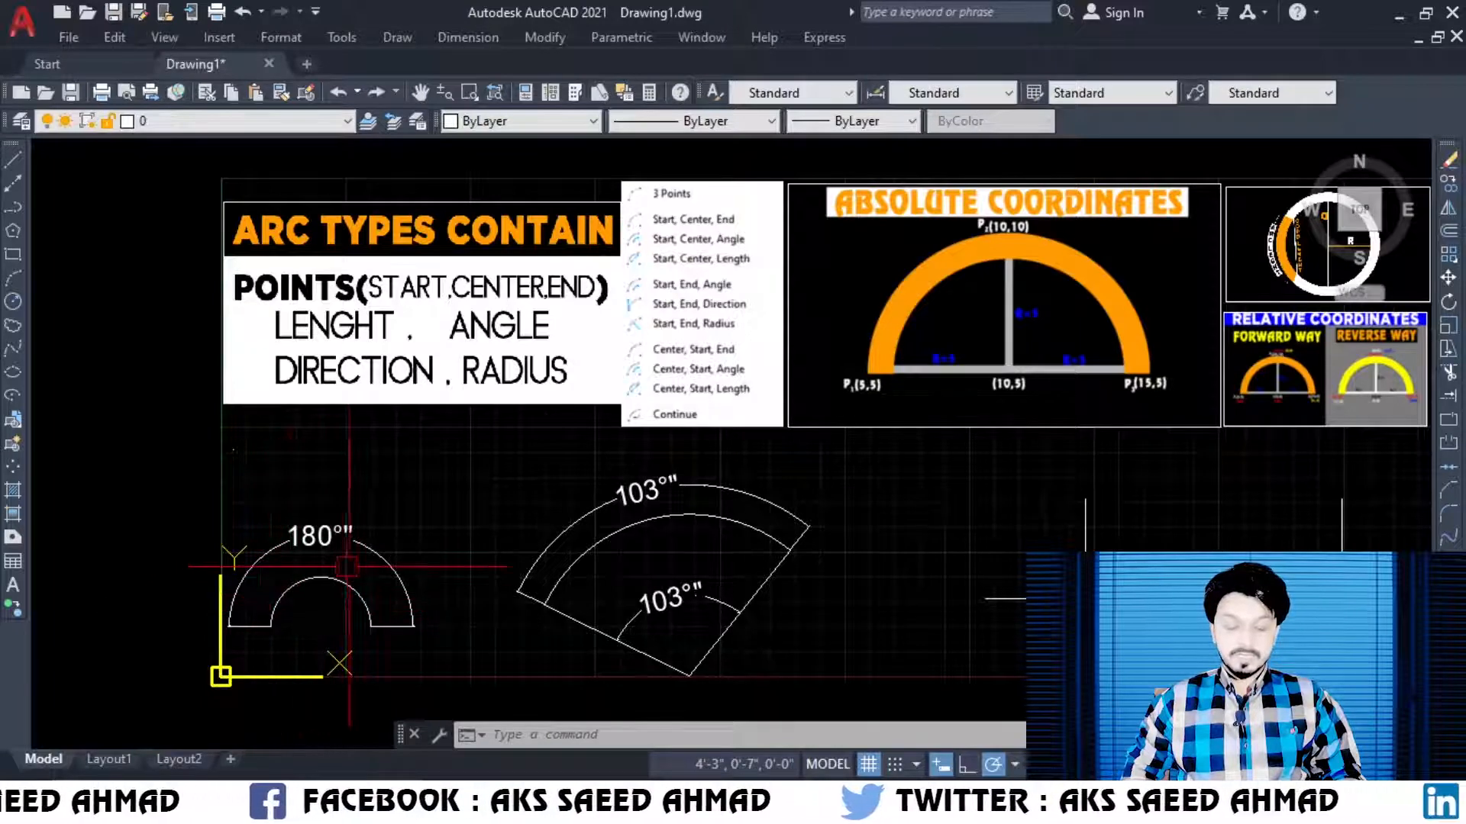
Step: Add an arc length dimension to the semicircular arc, placing it between the arc and its angular dimension
click(464, 36)
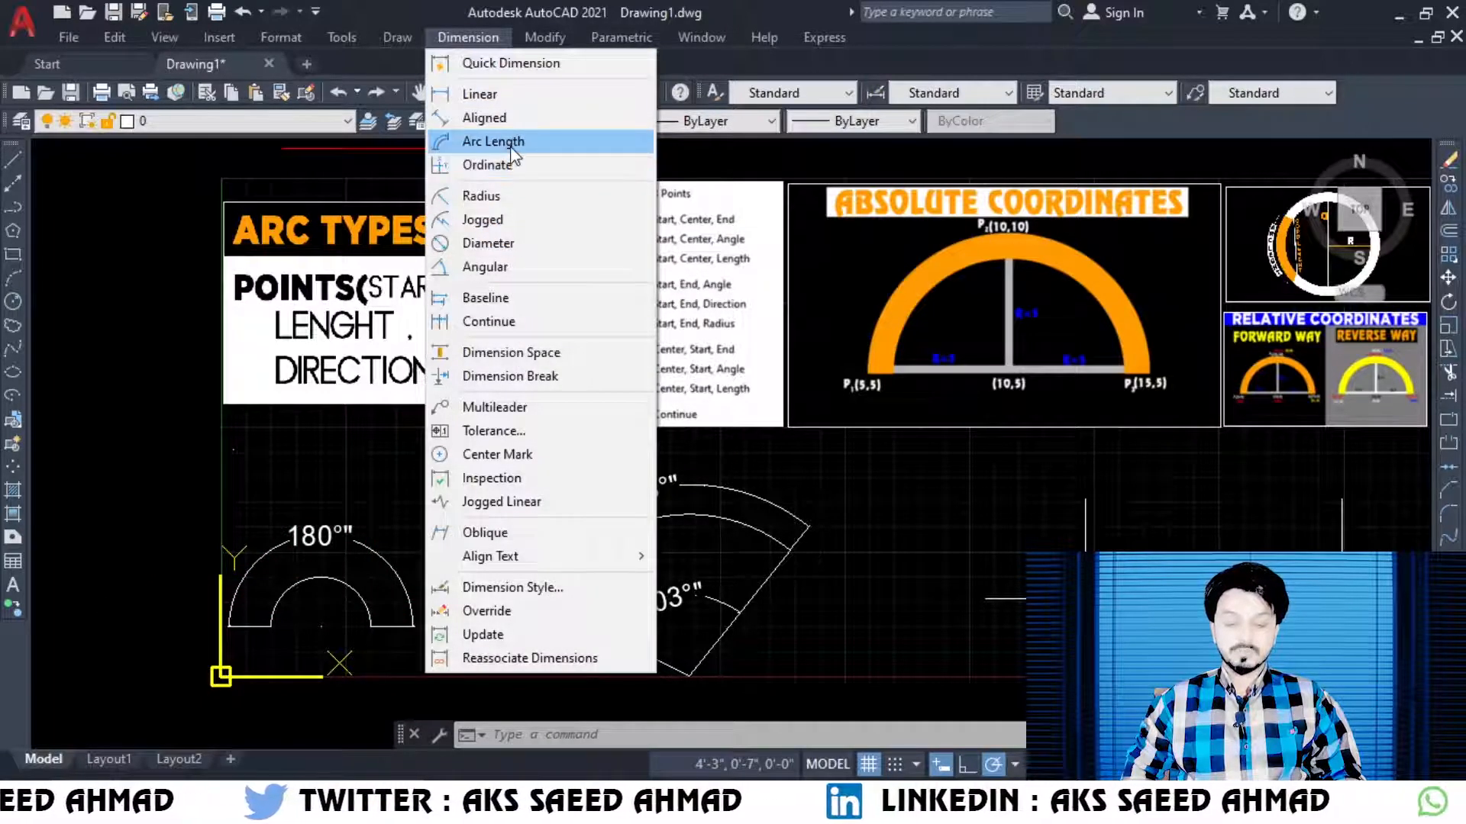
click(442, 145)
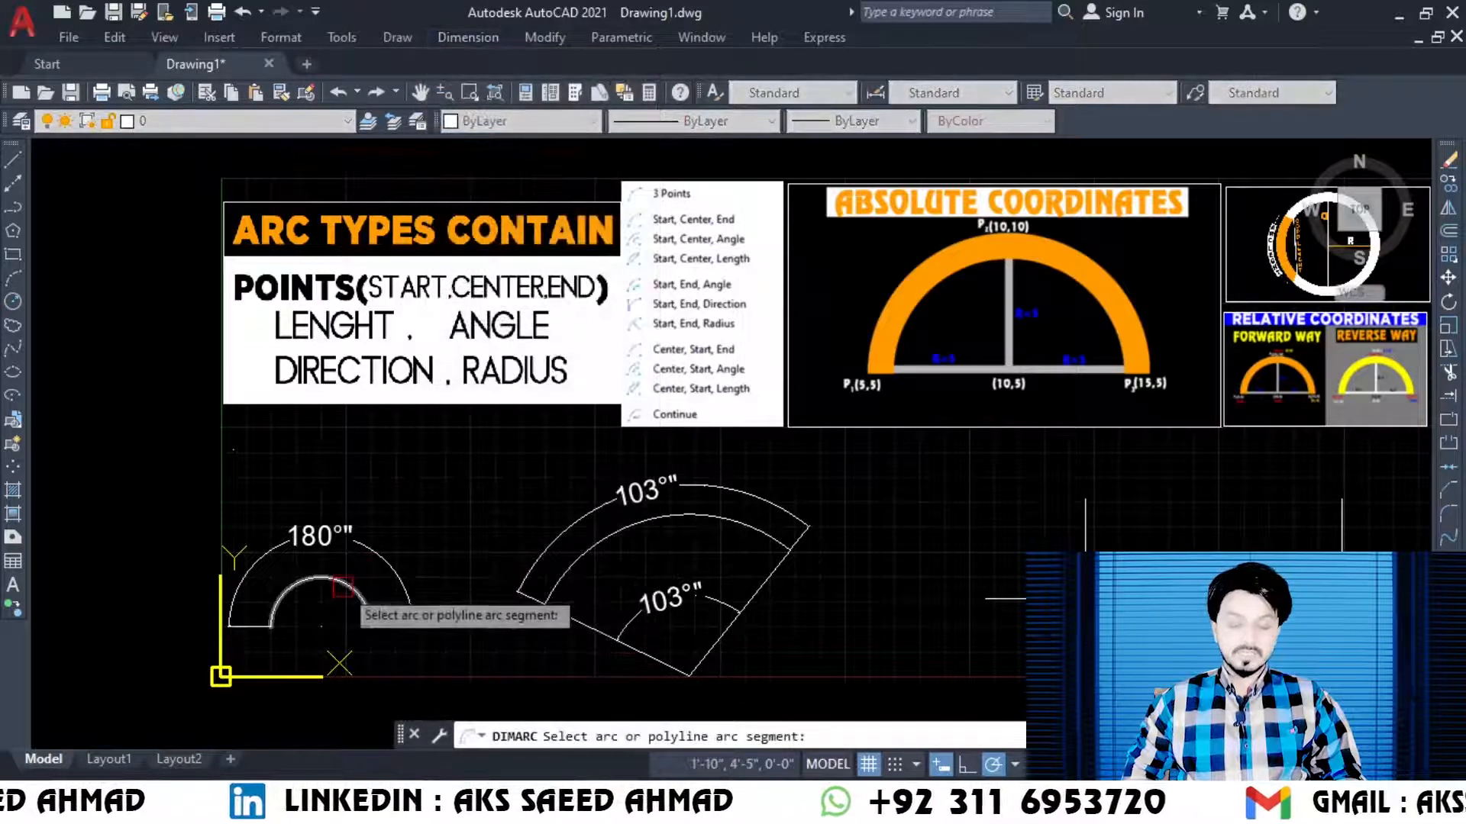
click(343, 587)
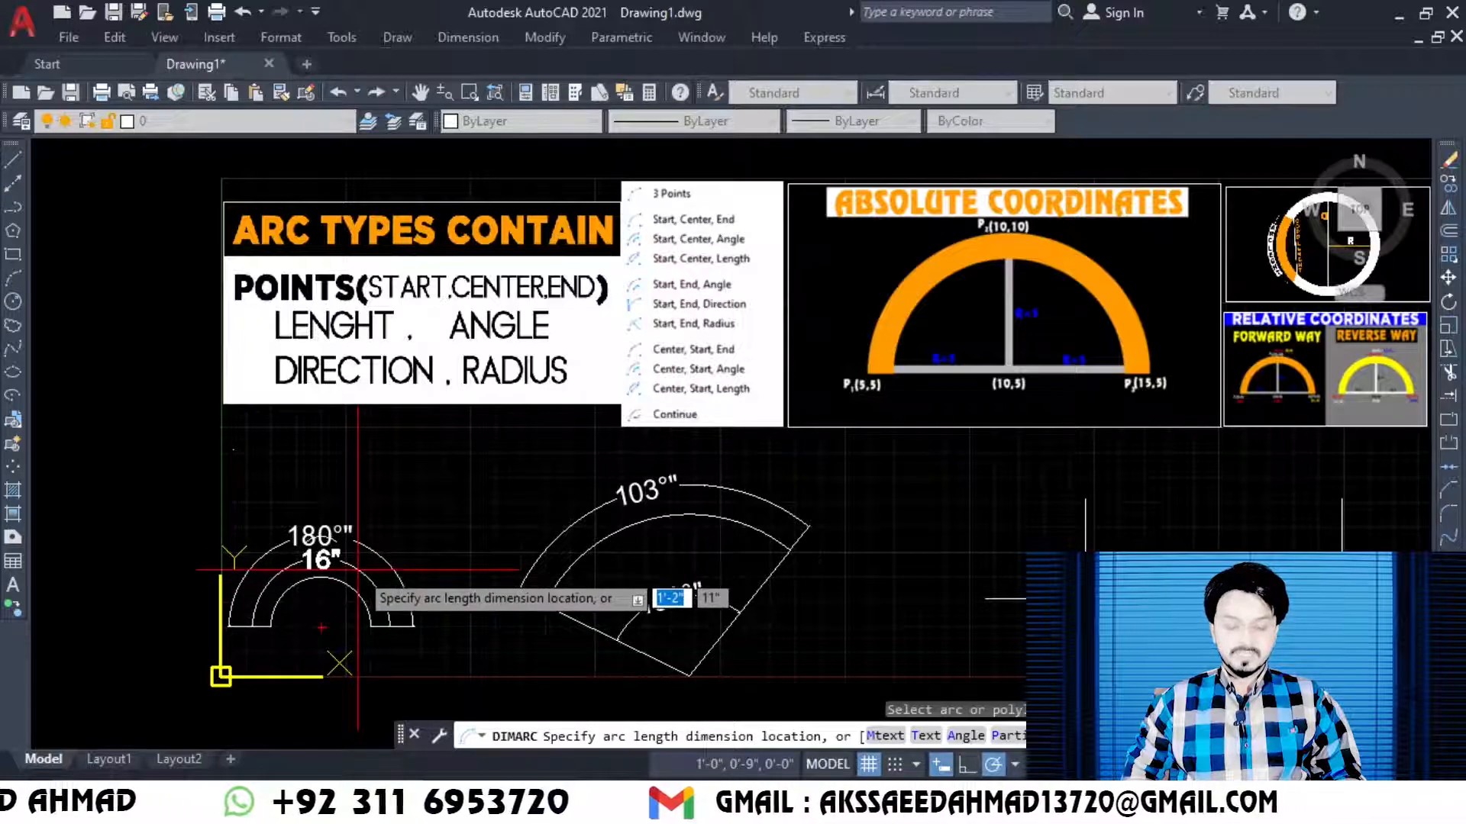
click(358, 569)
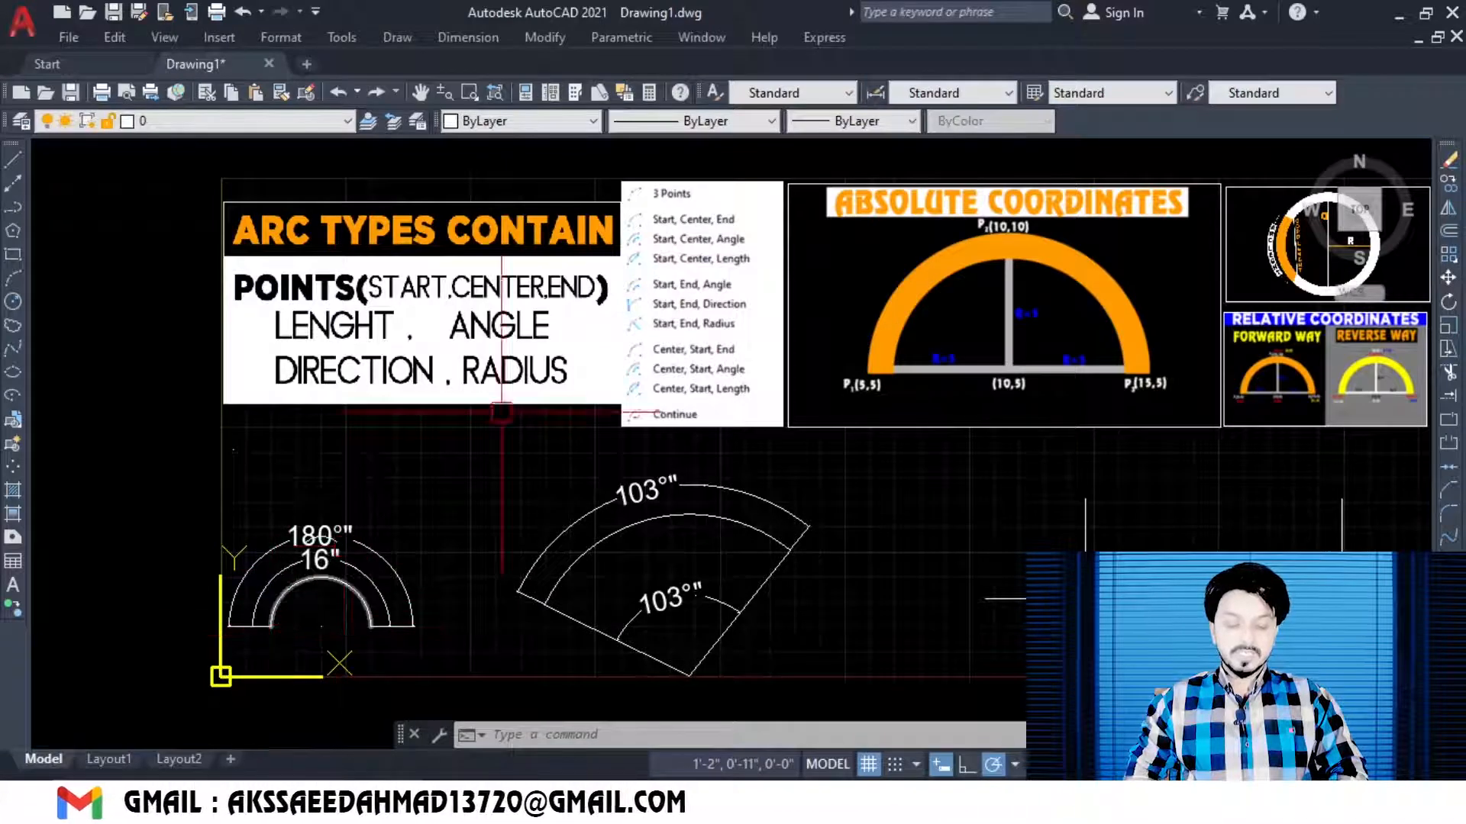
Step: Add an aligned dimension between the semicircular arc's two endpoints, placing the dimension line just below them
click(462, 38)
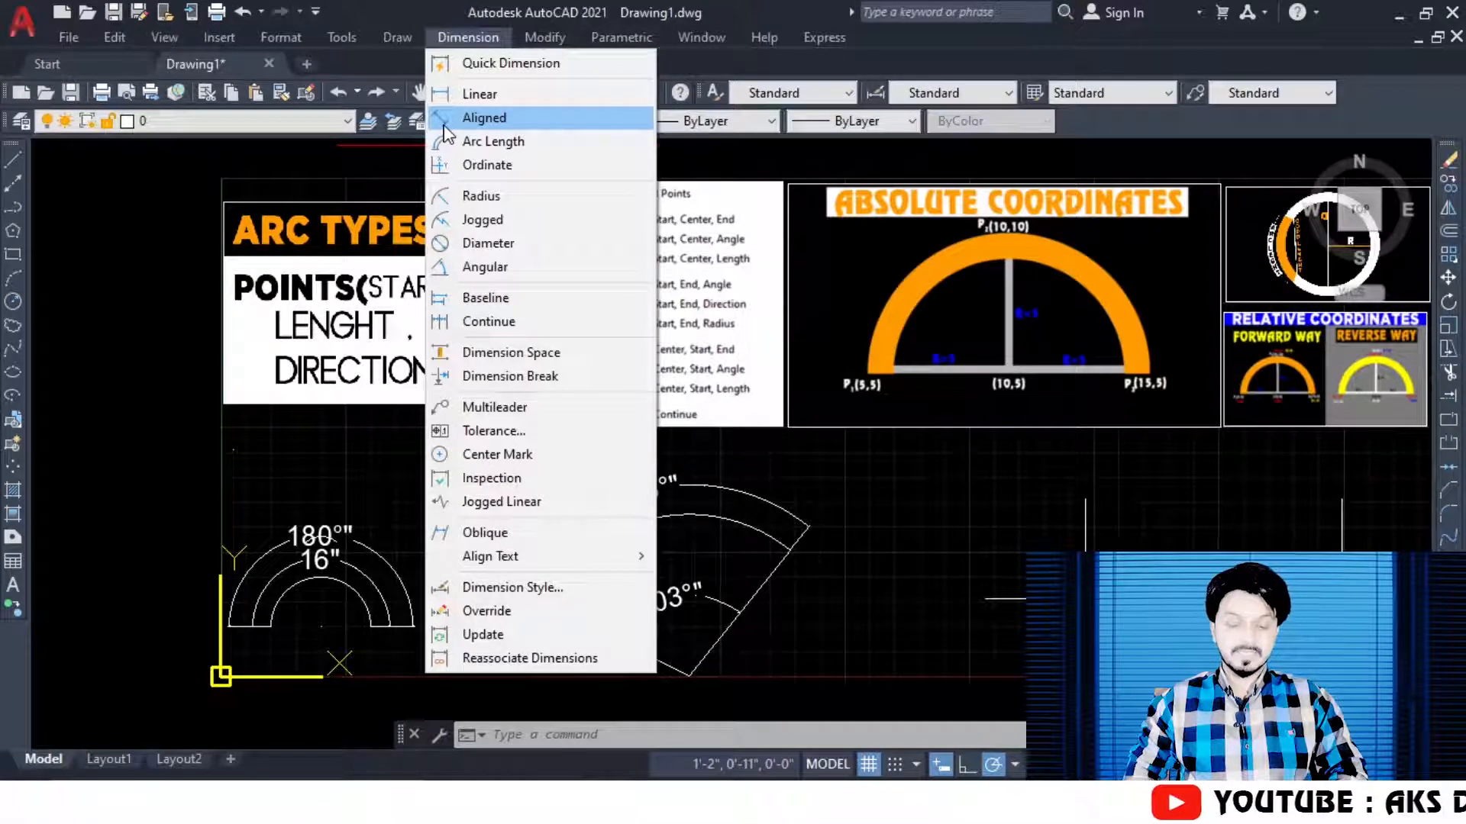
click(484, 117)
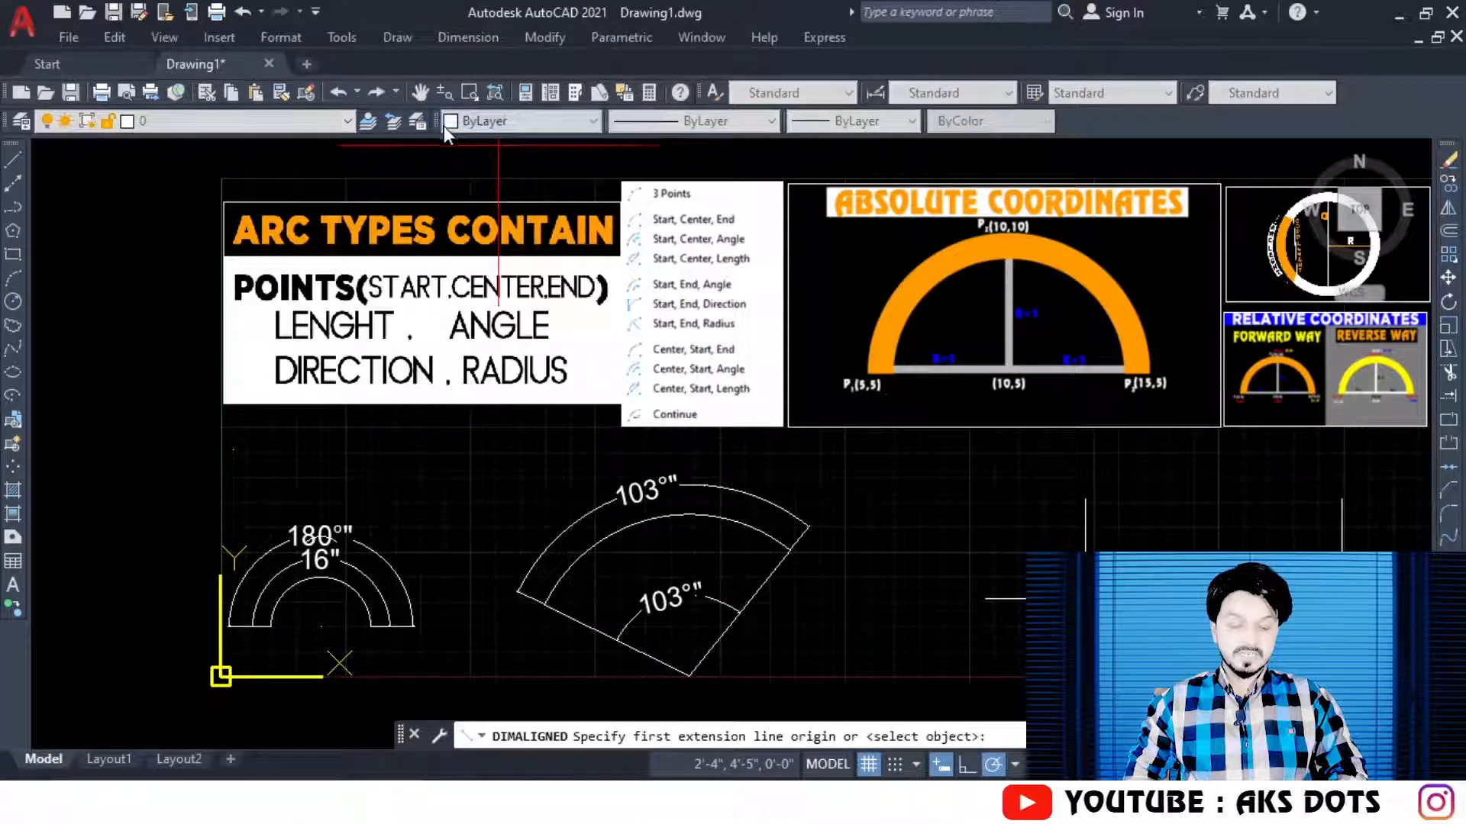
click(272, 625)
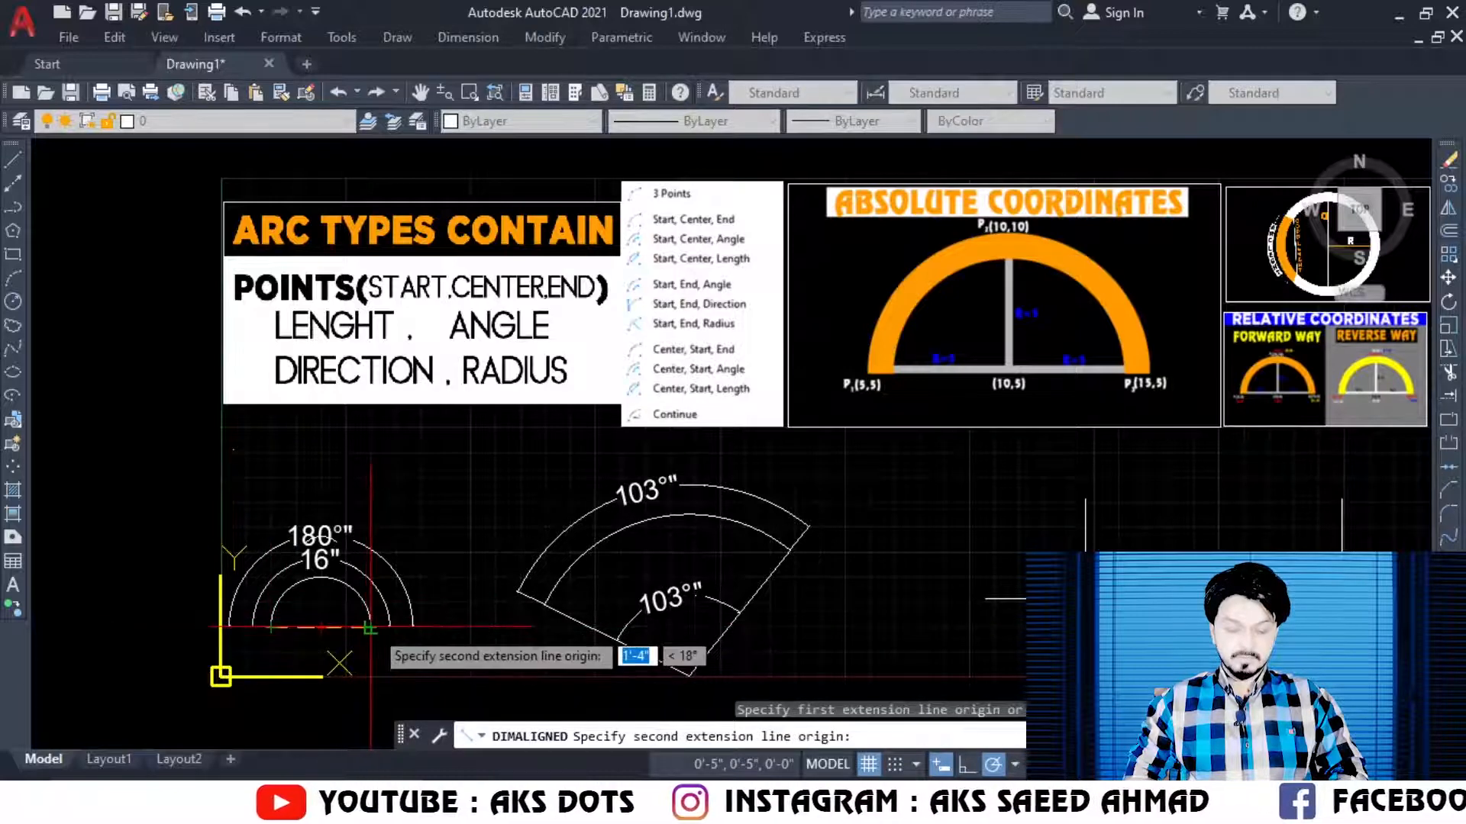
click(370, 627)
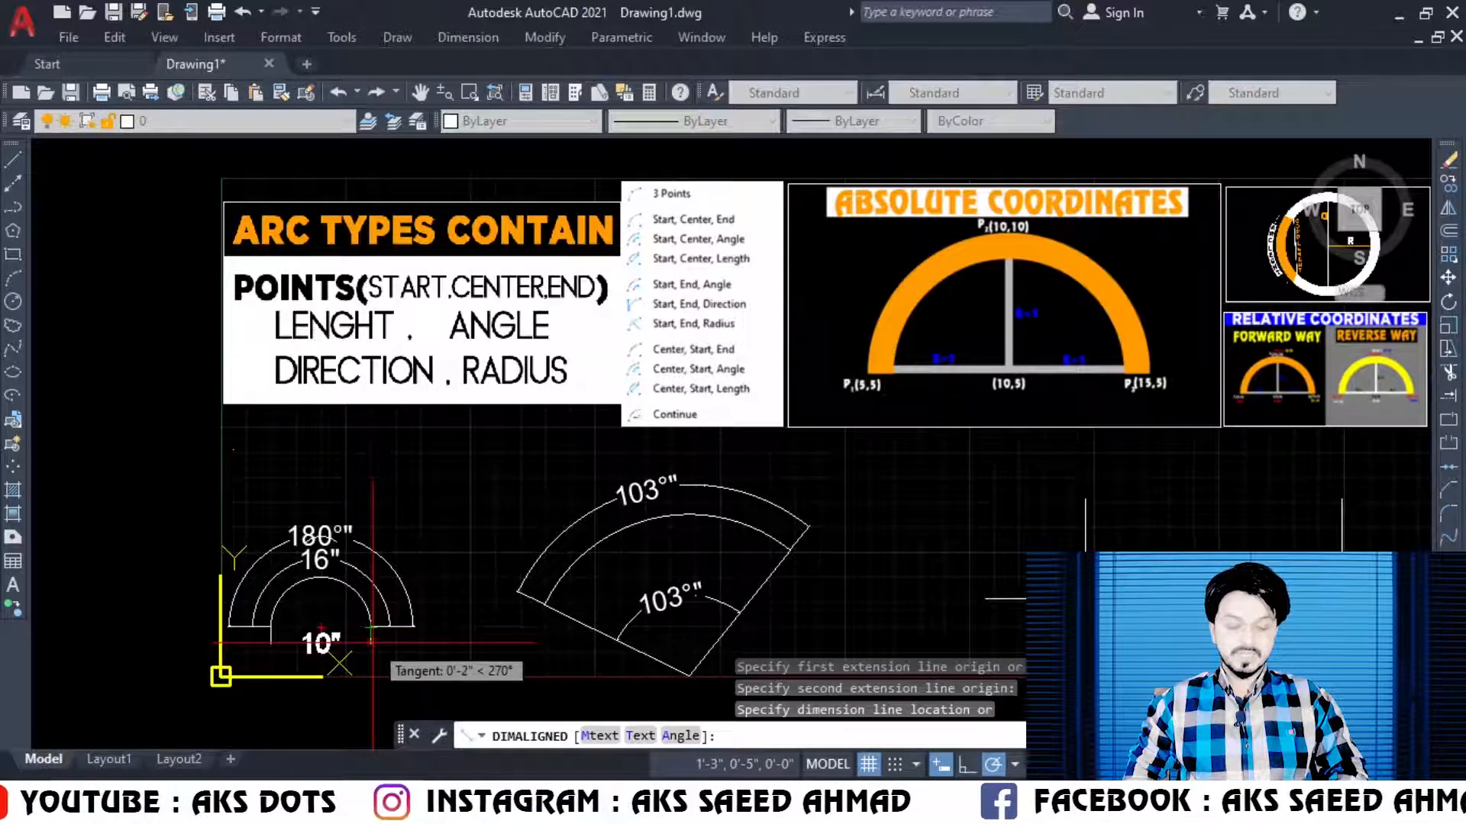
click(372, 643)
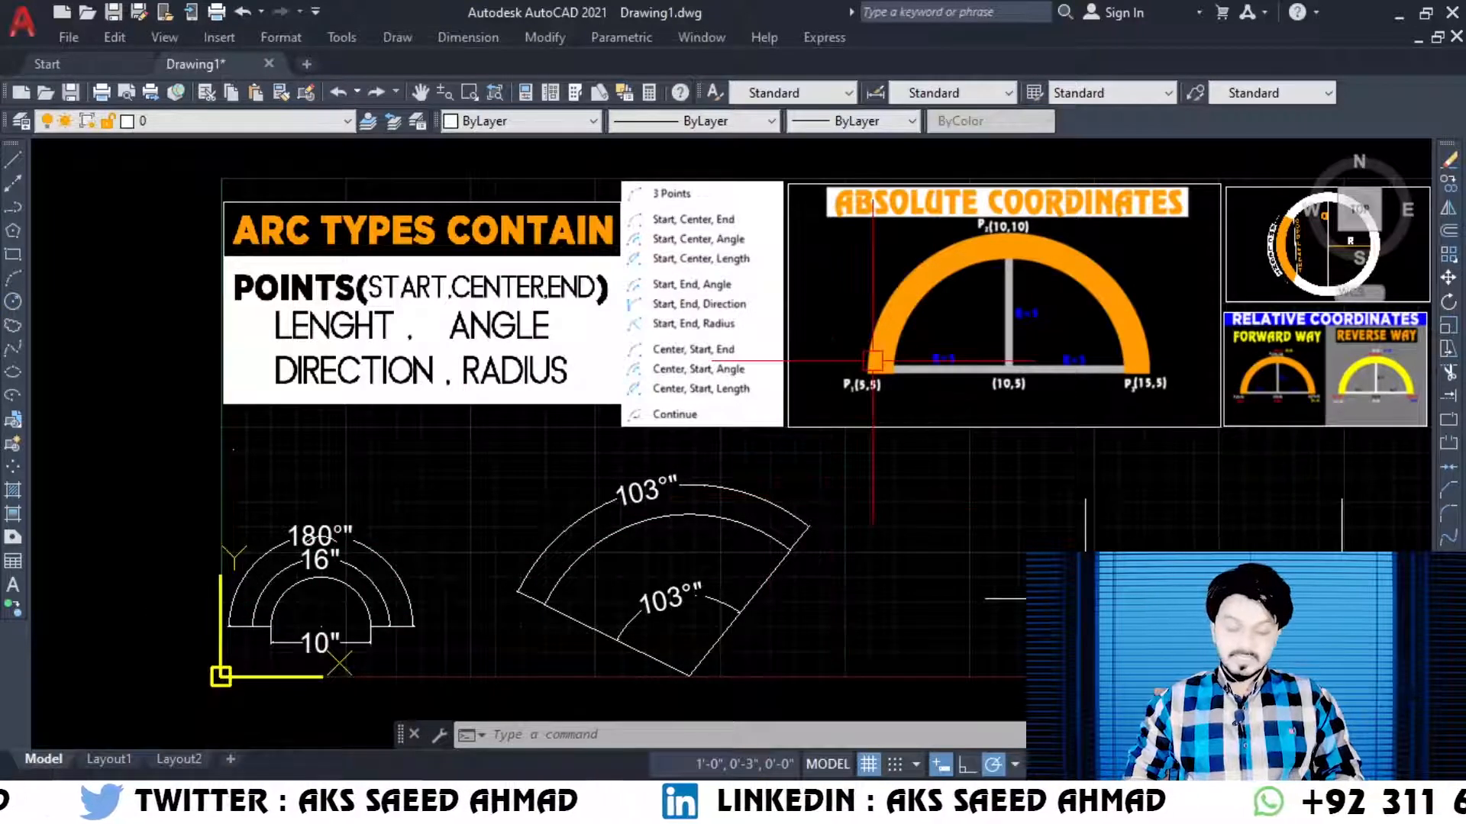
Step: Copy the arc types list image with its frame and paste it beside the dimensioned freehand arc
click(713, 348)
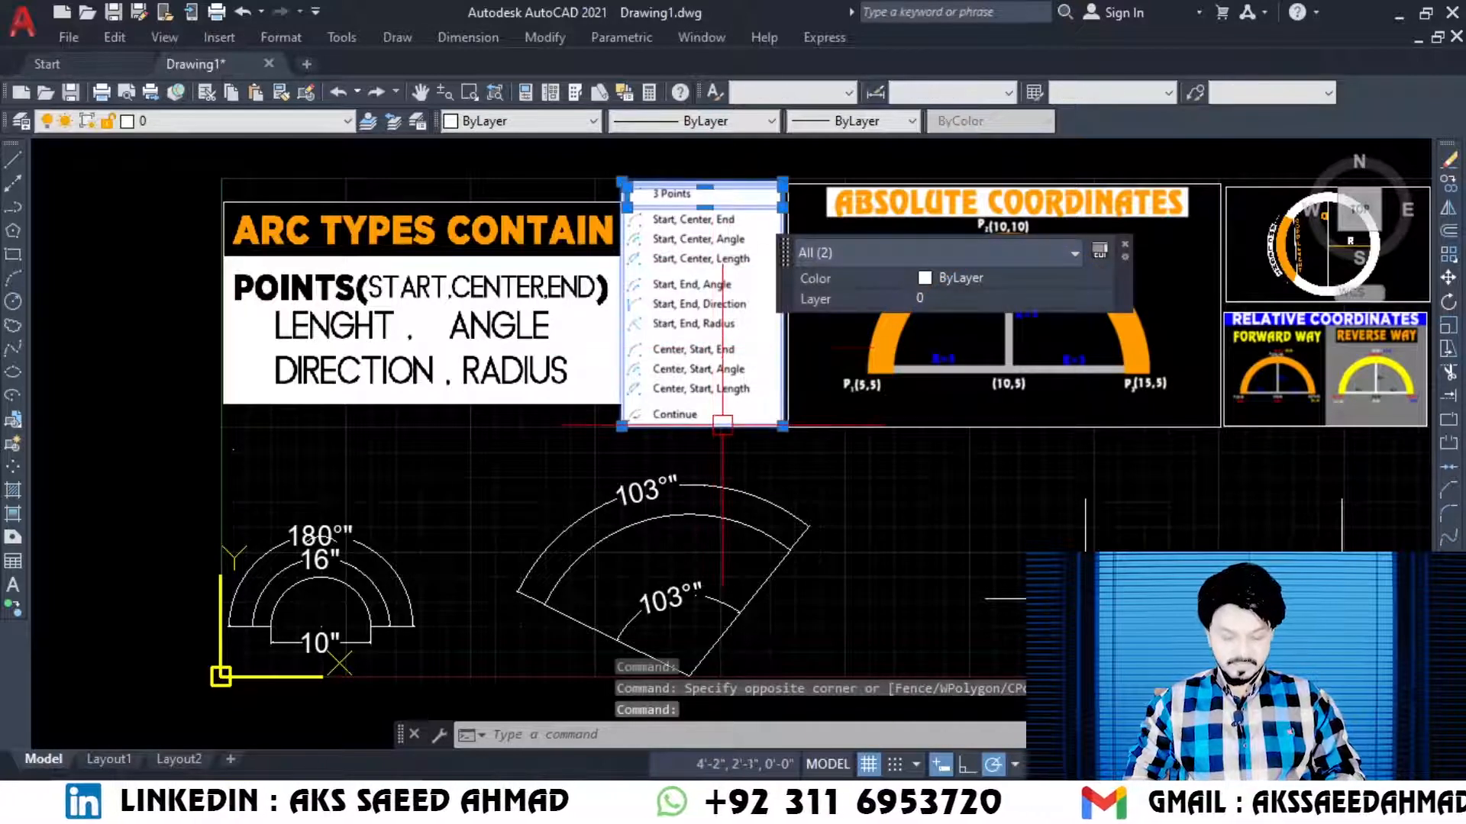
key(ctrl+c)
key(ctrl+v)
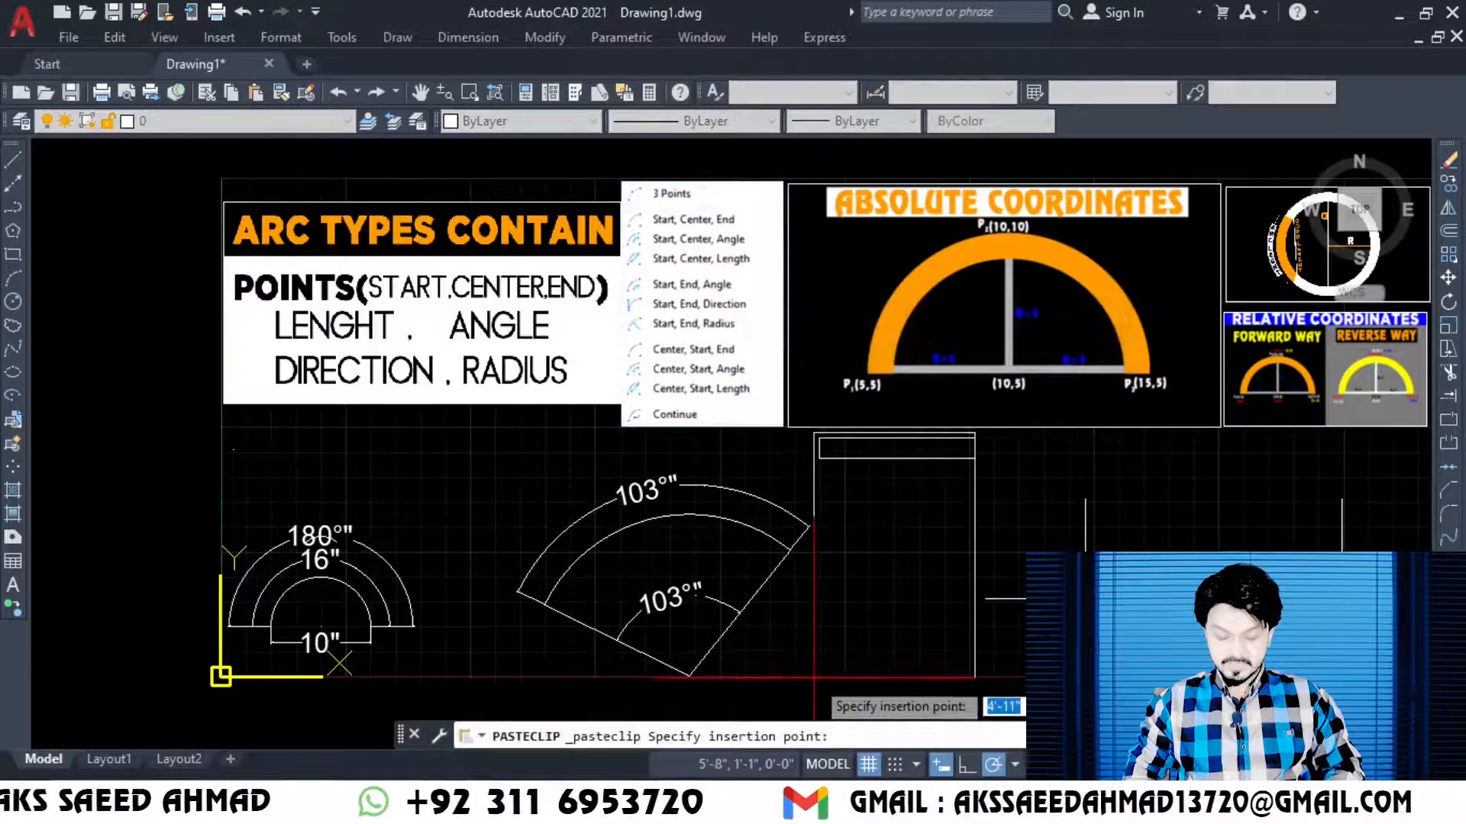
click(819, 676)
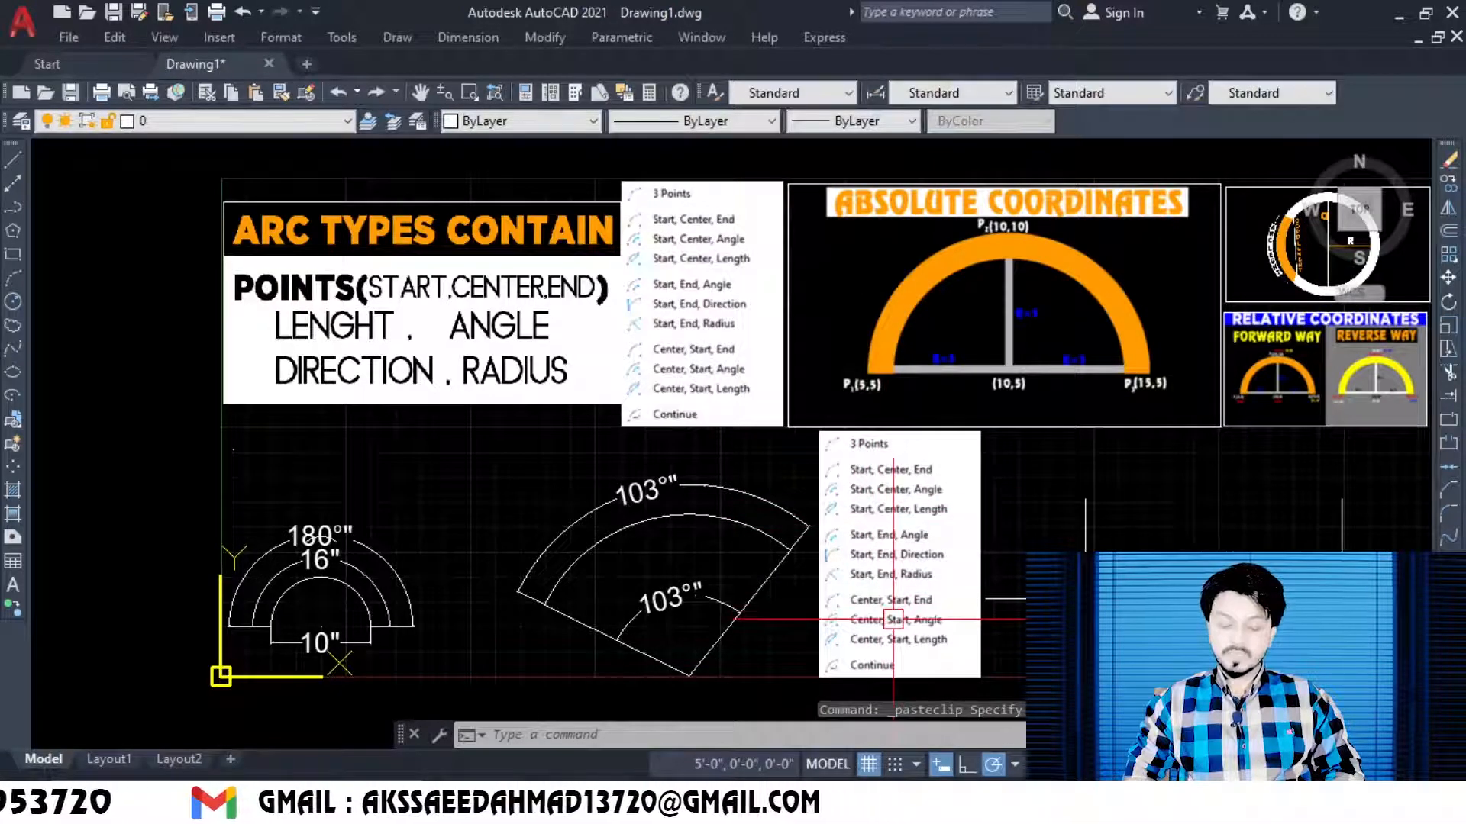
Step: Add a linear dimension to the vertical line of the line pair nearest the pasted arc types list, placing it beside the line
click(495, 90)
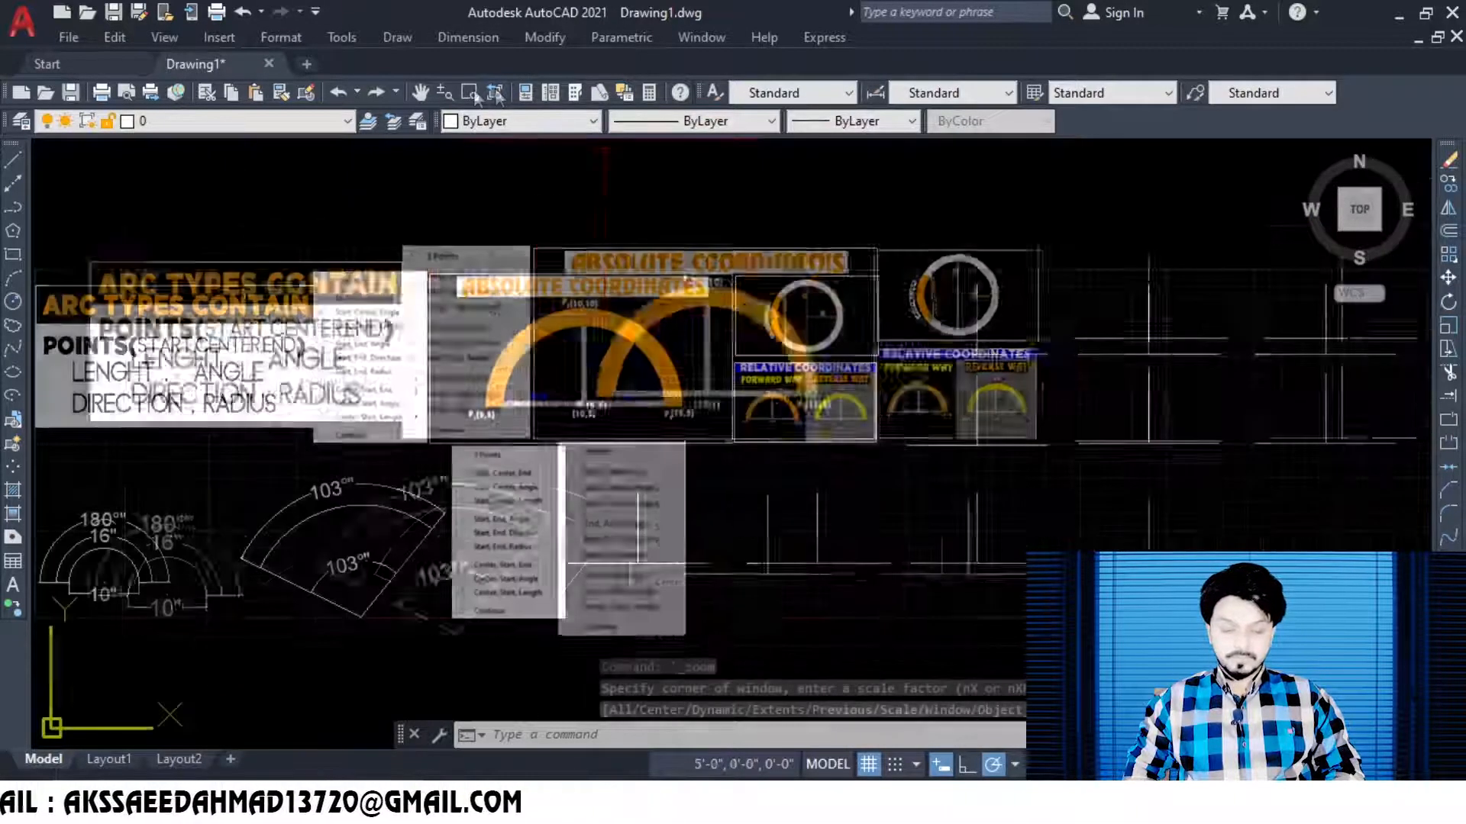
click(471, 90)
click(432, 269)
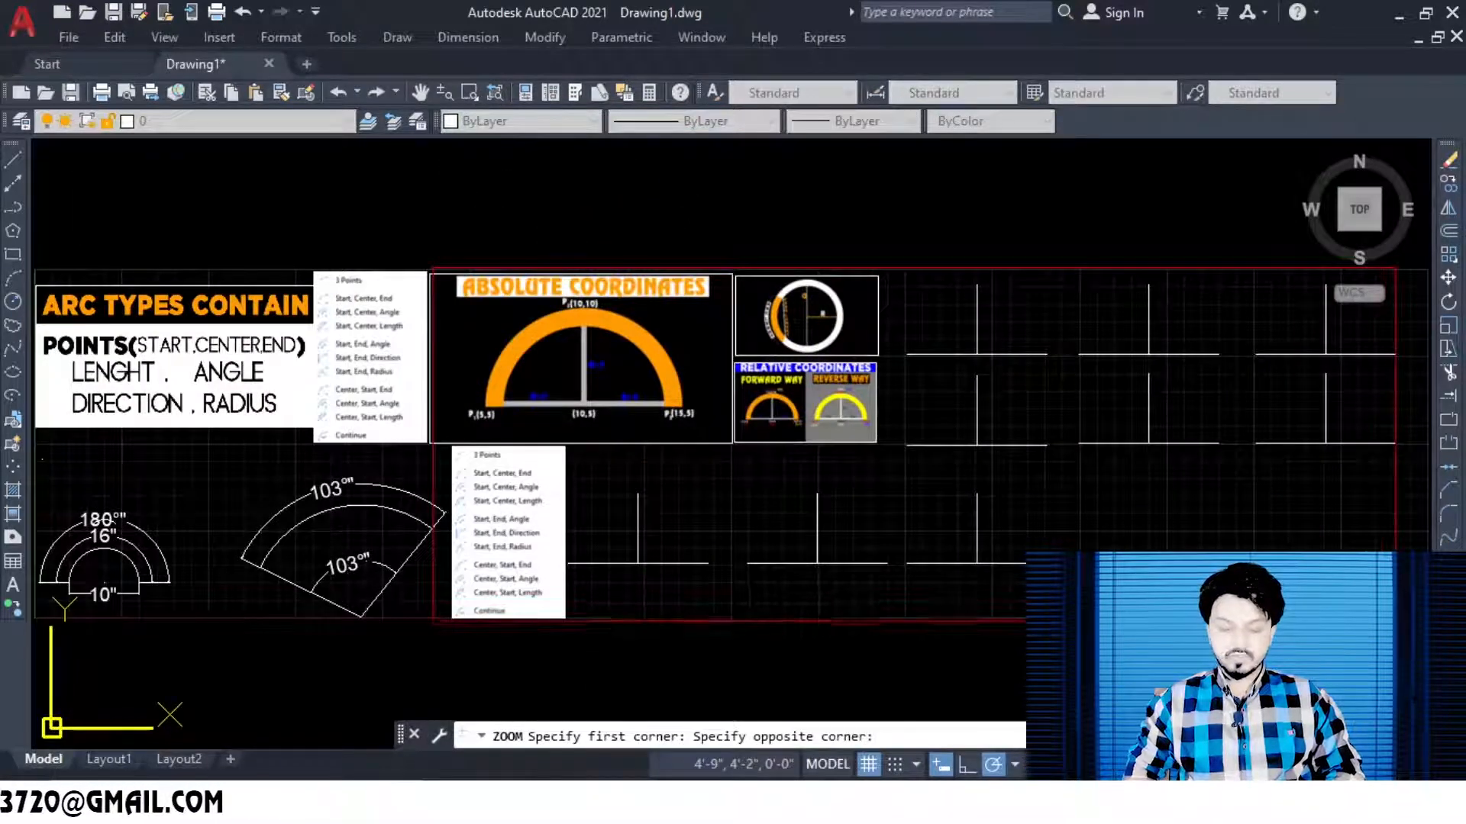
click(1397, 622)
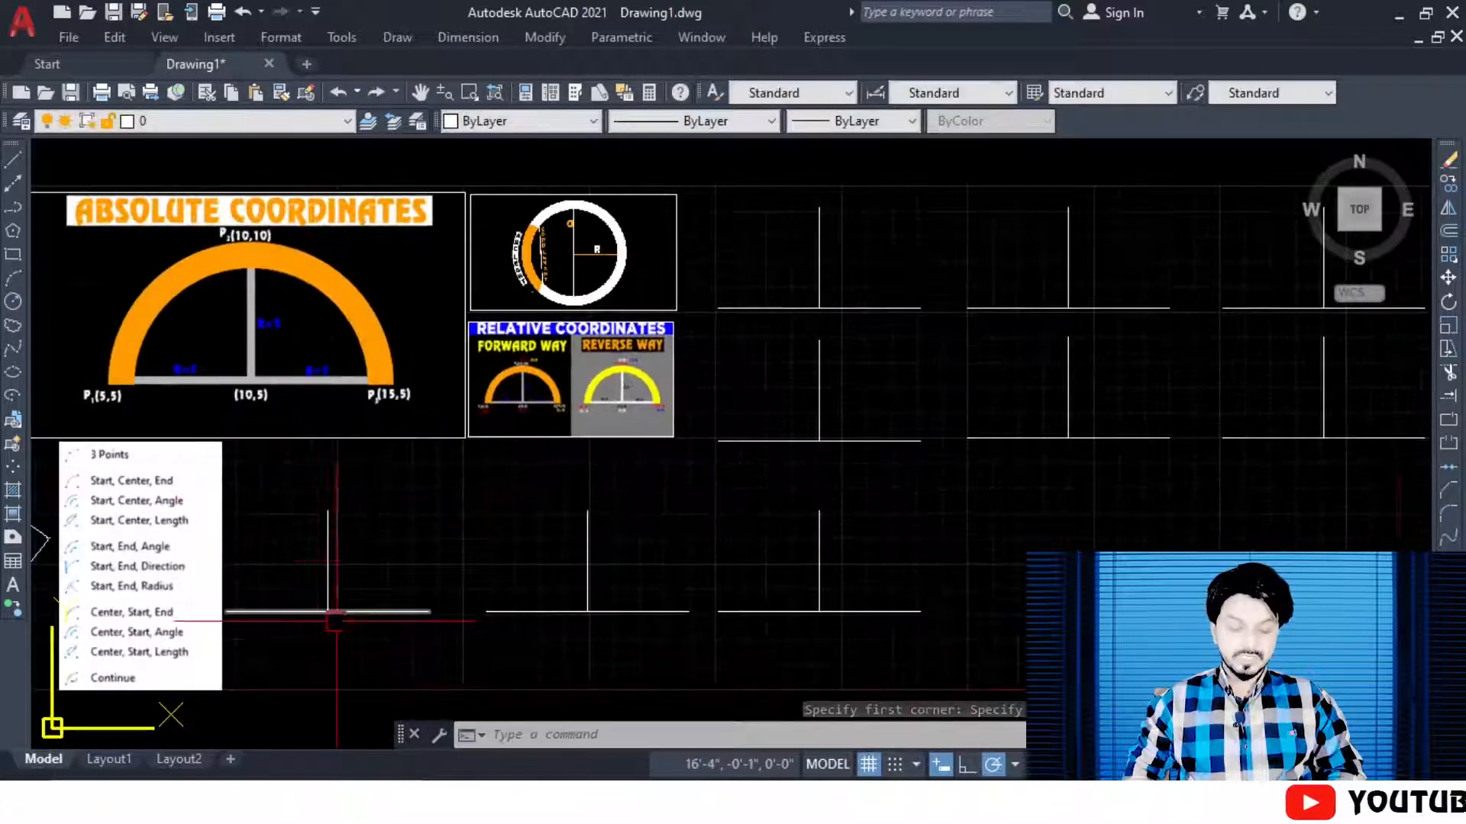
click(351, 615)
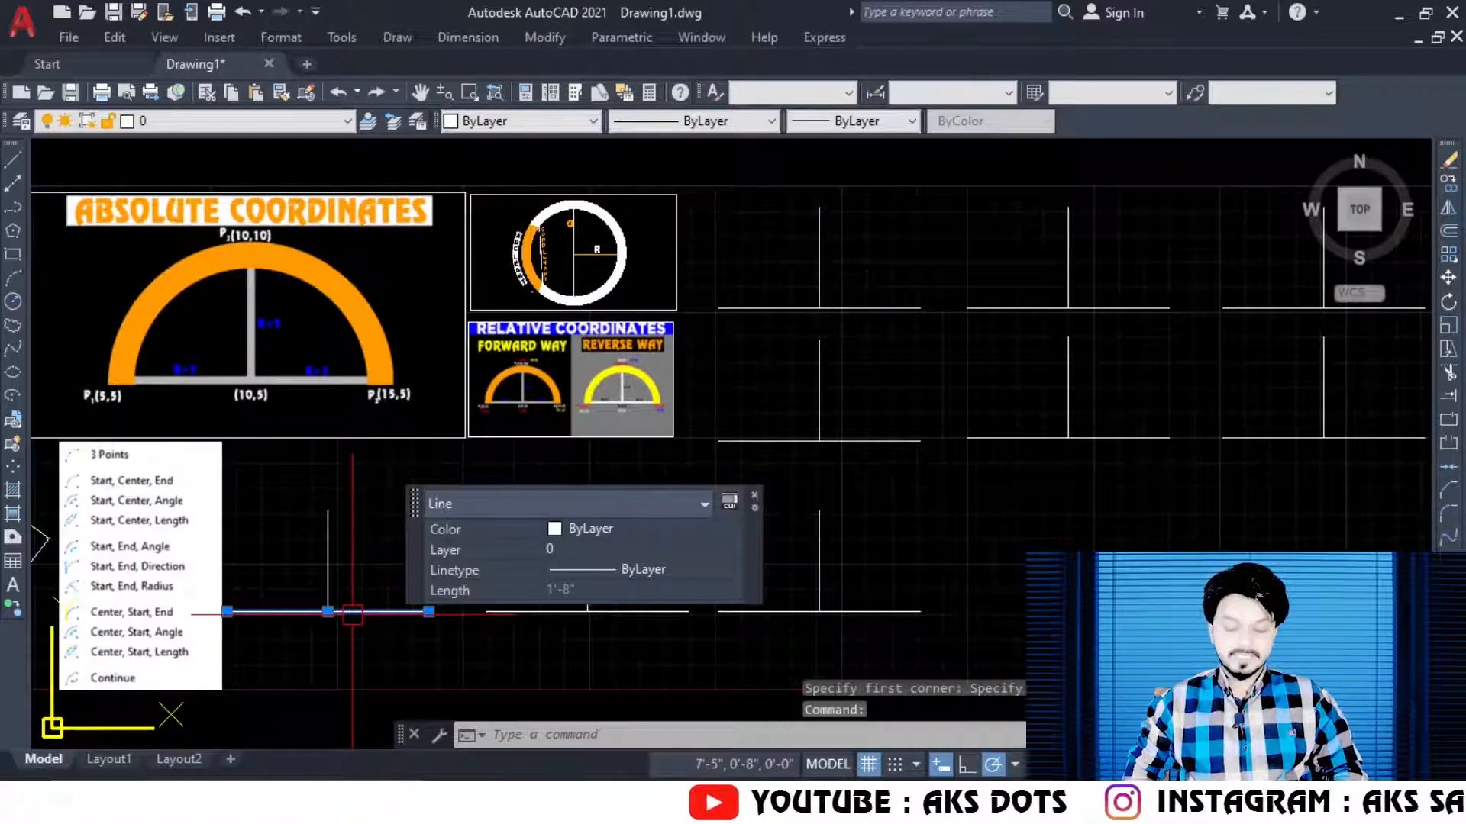
click(329, 577)
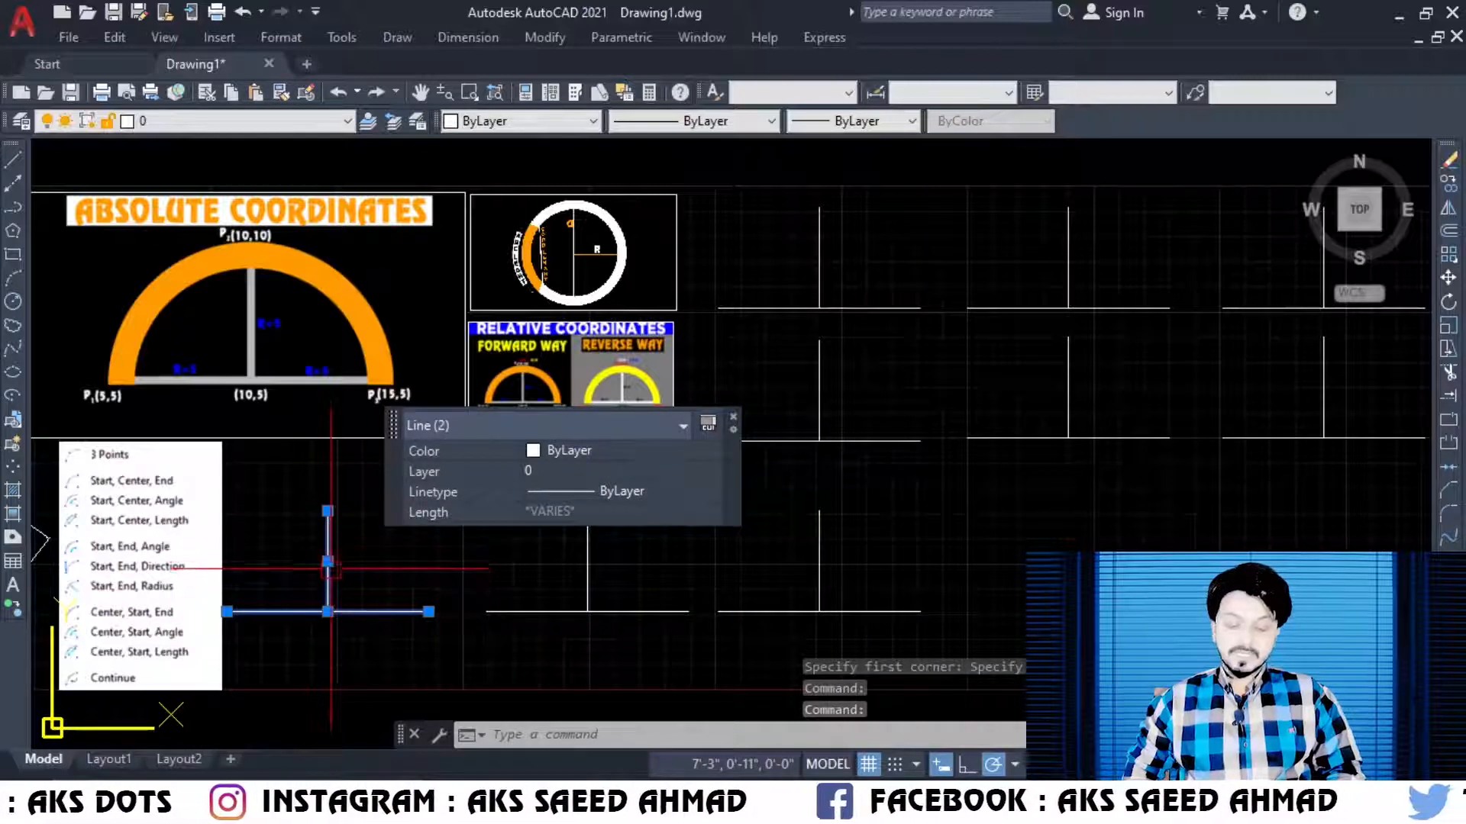
click(466, 37)
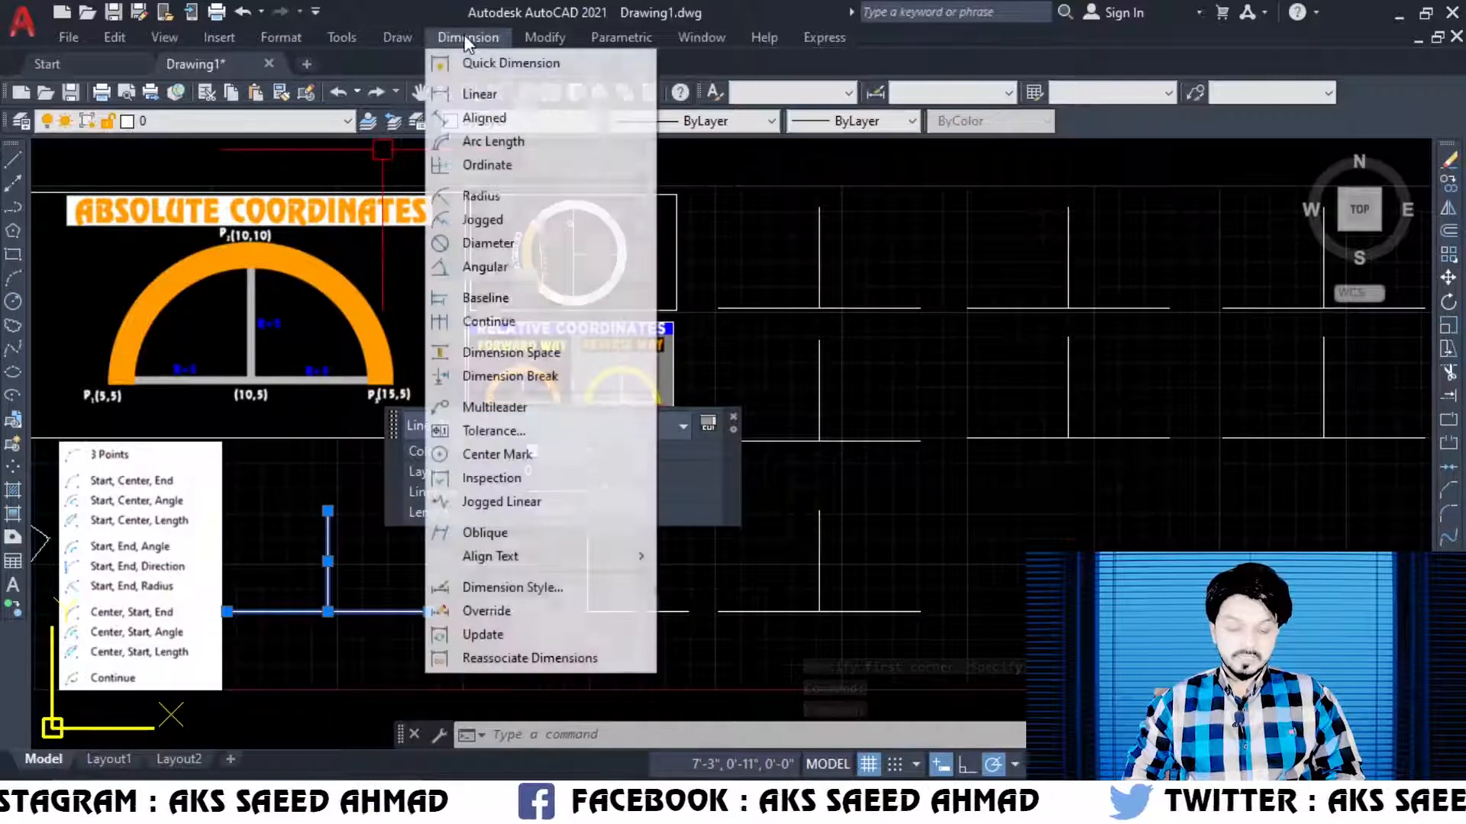
click(488, 97)
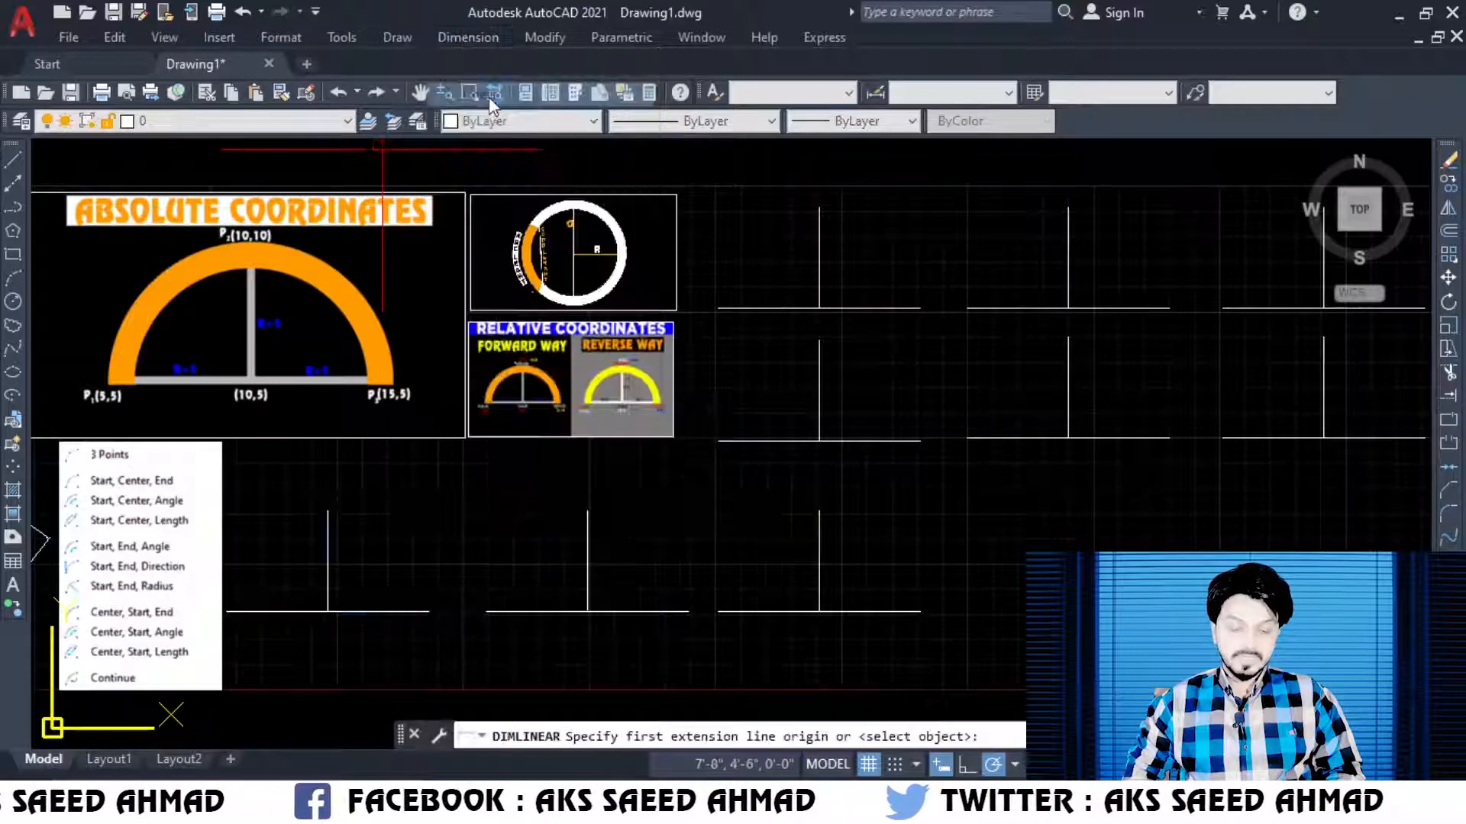
click(328, 510)
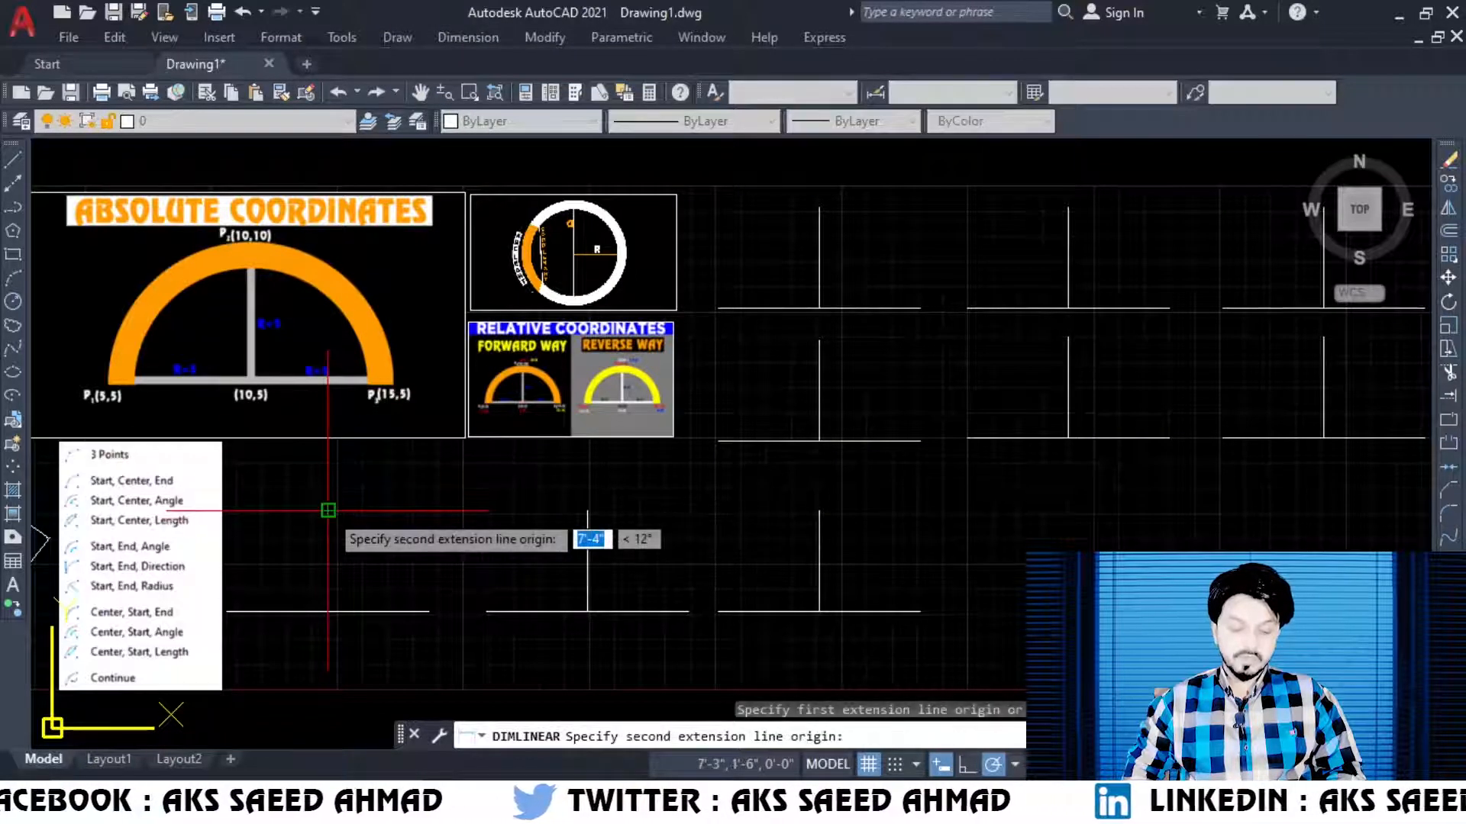
click(327, 612)
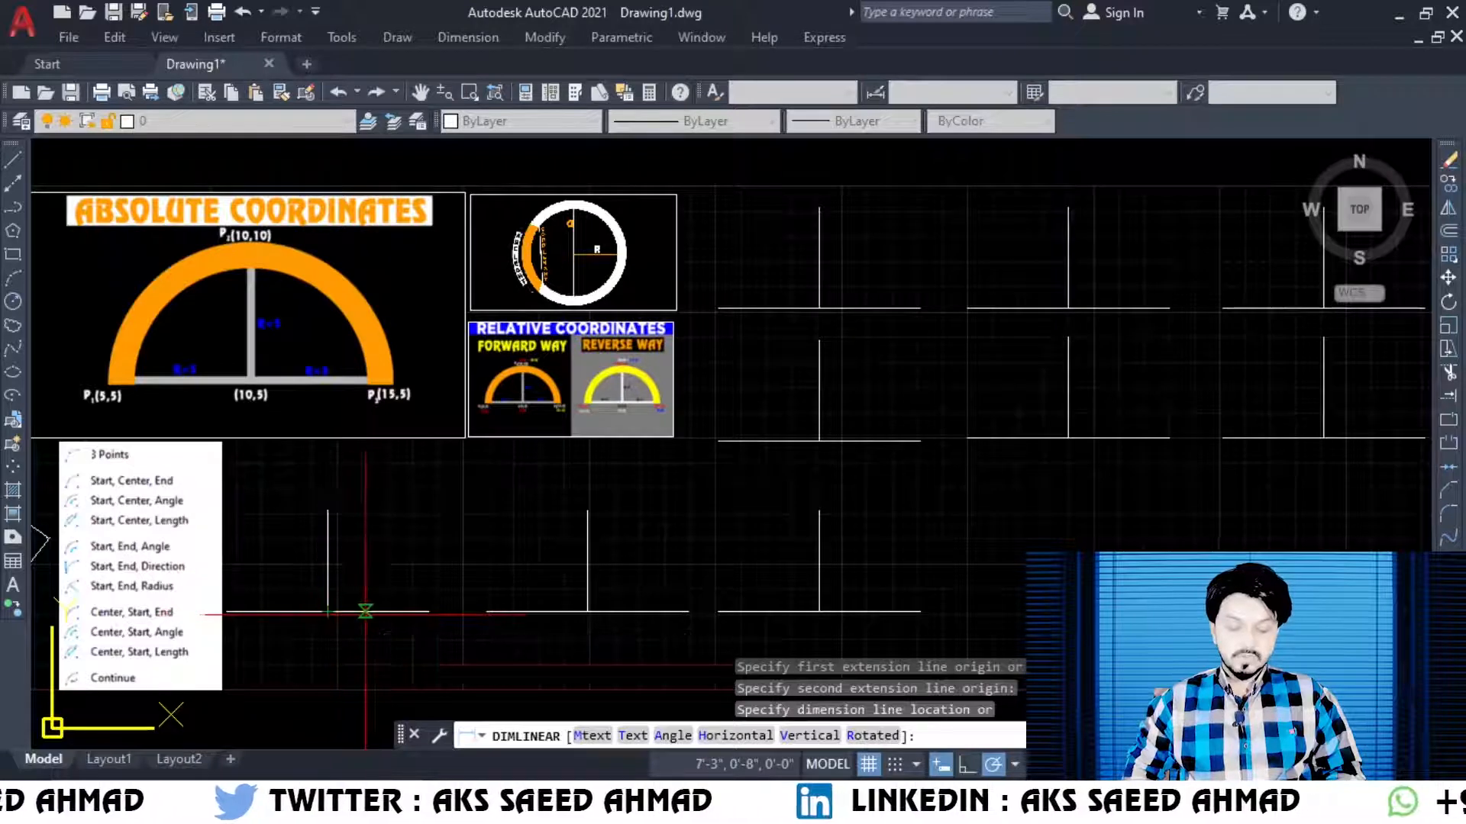
click(368, 554)
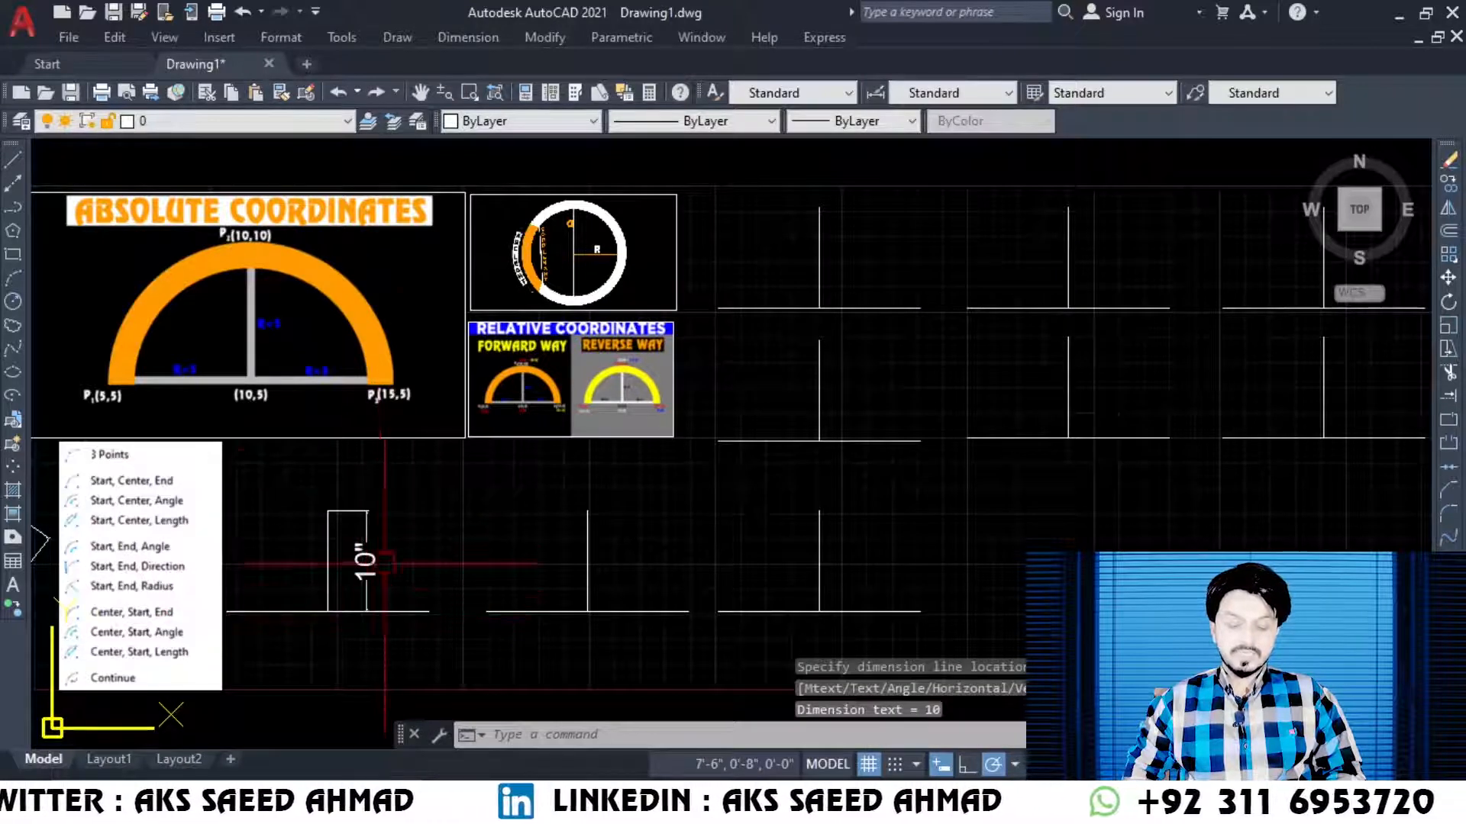
Step: Add a linear dimension along the full horizontal line of the same pair, placing the dimension line just below it
click(473, 39)
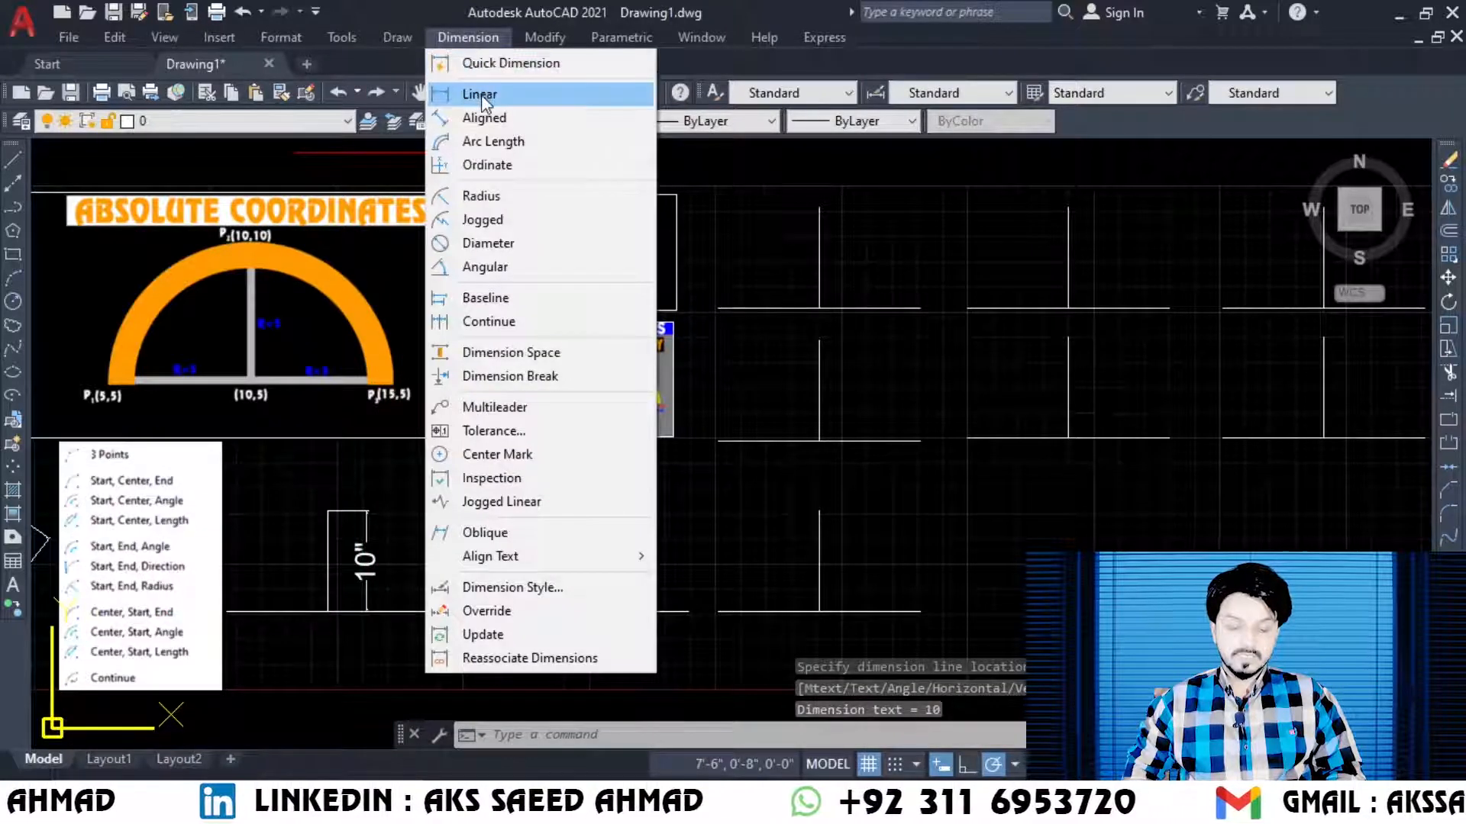
click(481, 95)
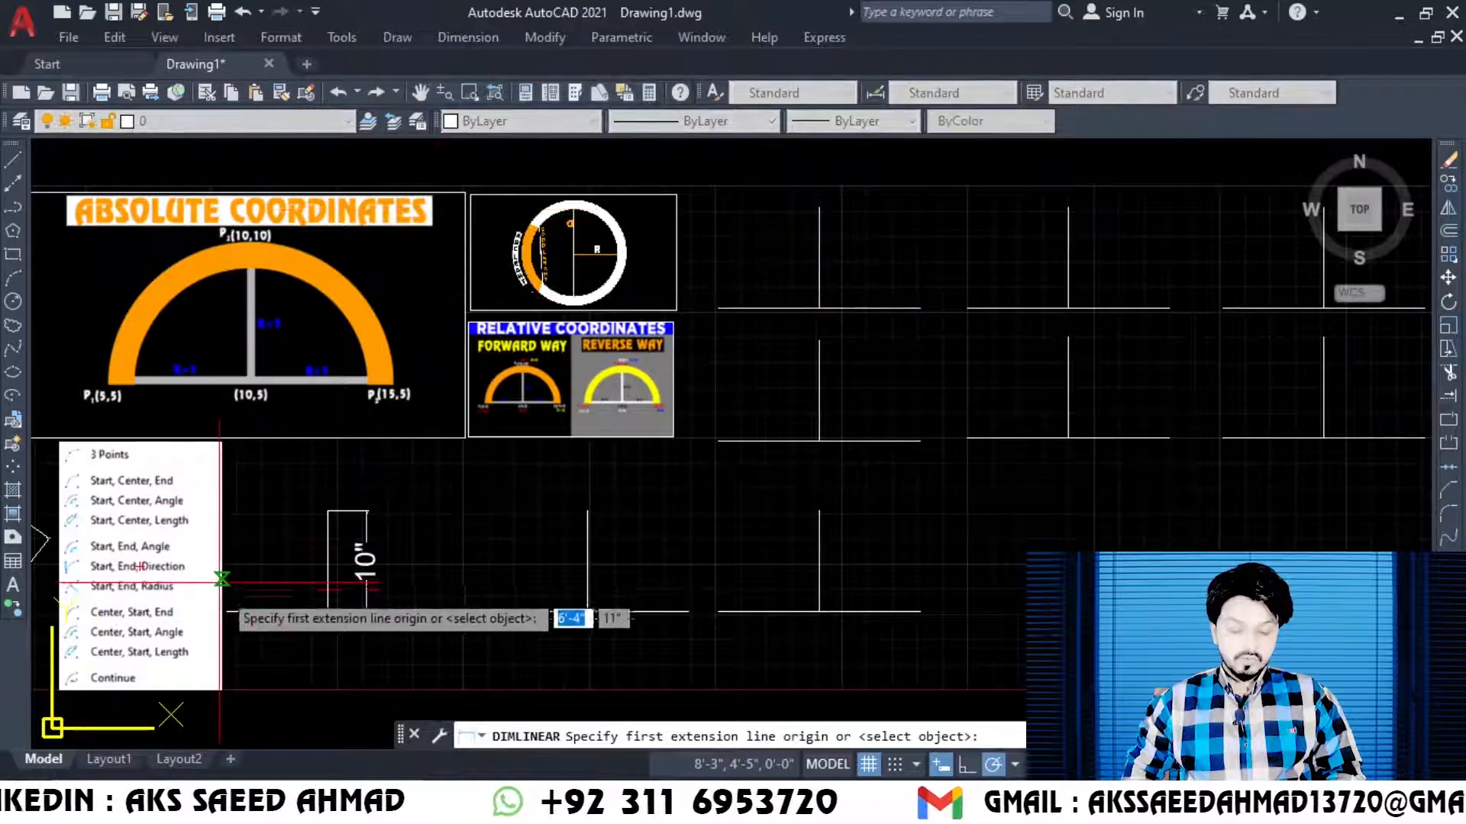
click(227, 611)
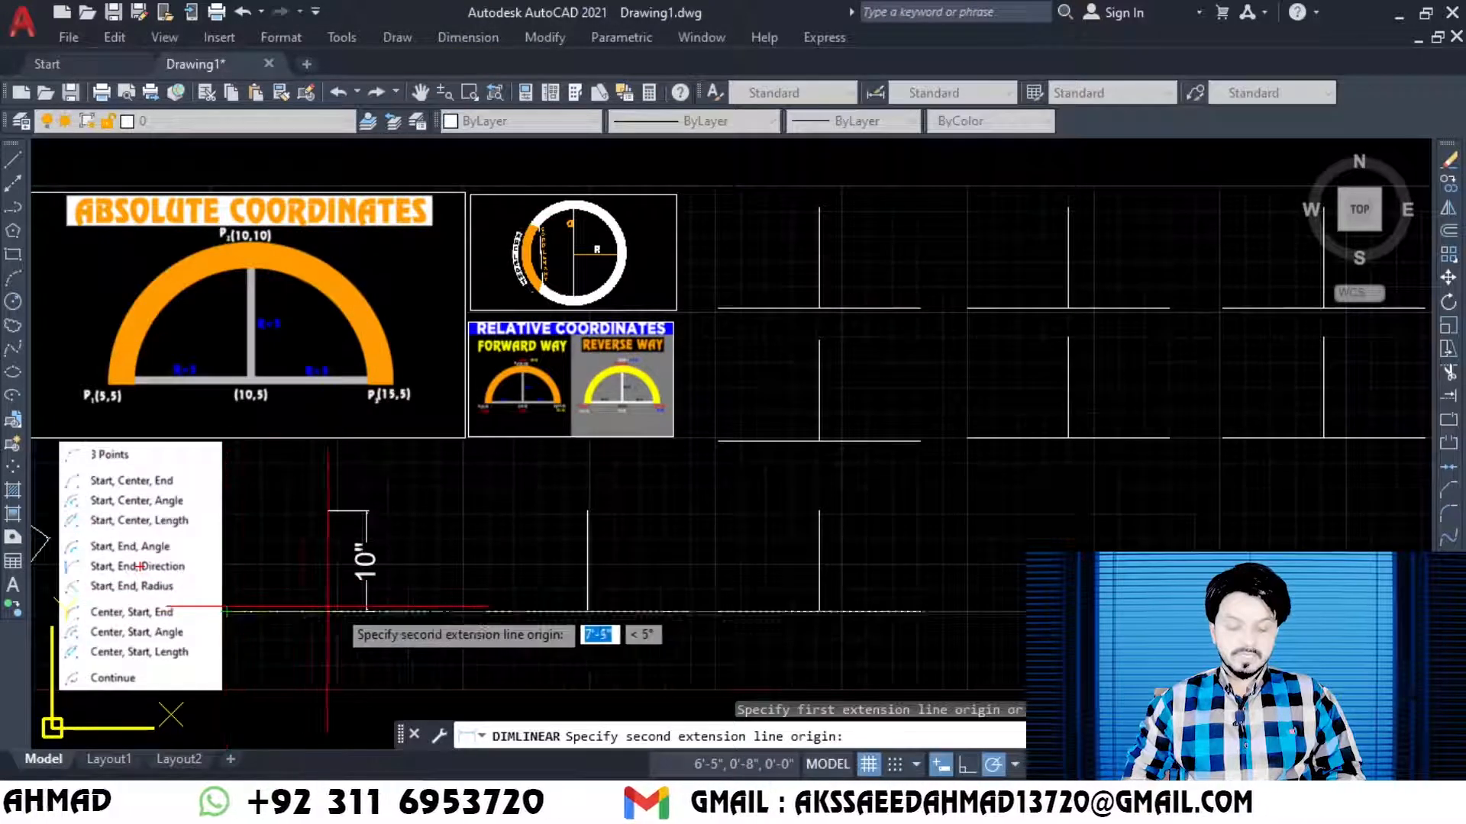
click(429, 611)
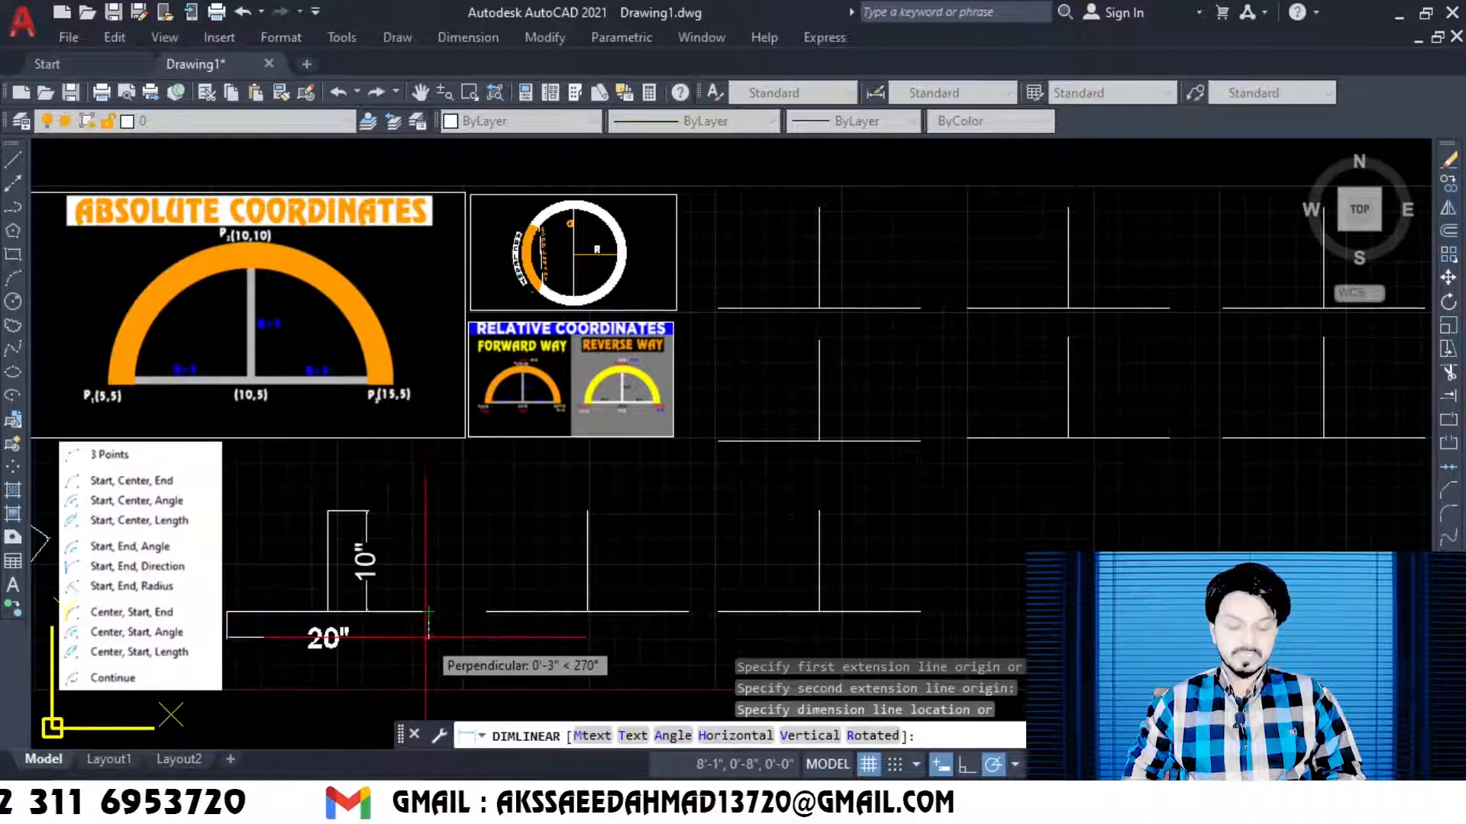
click(382, 638)
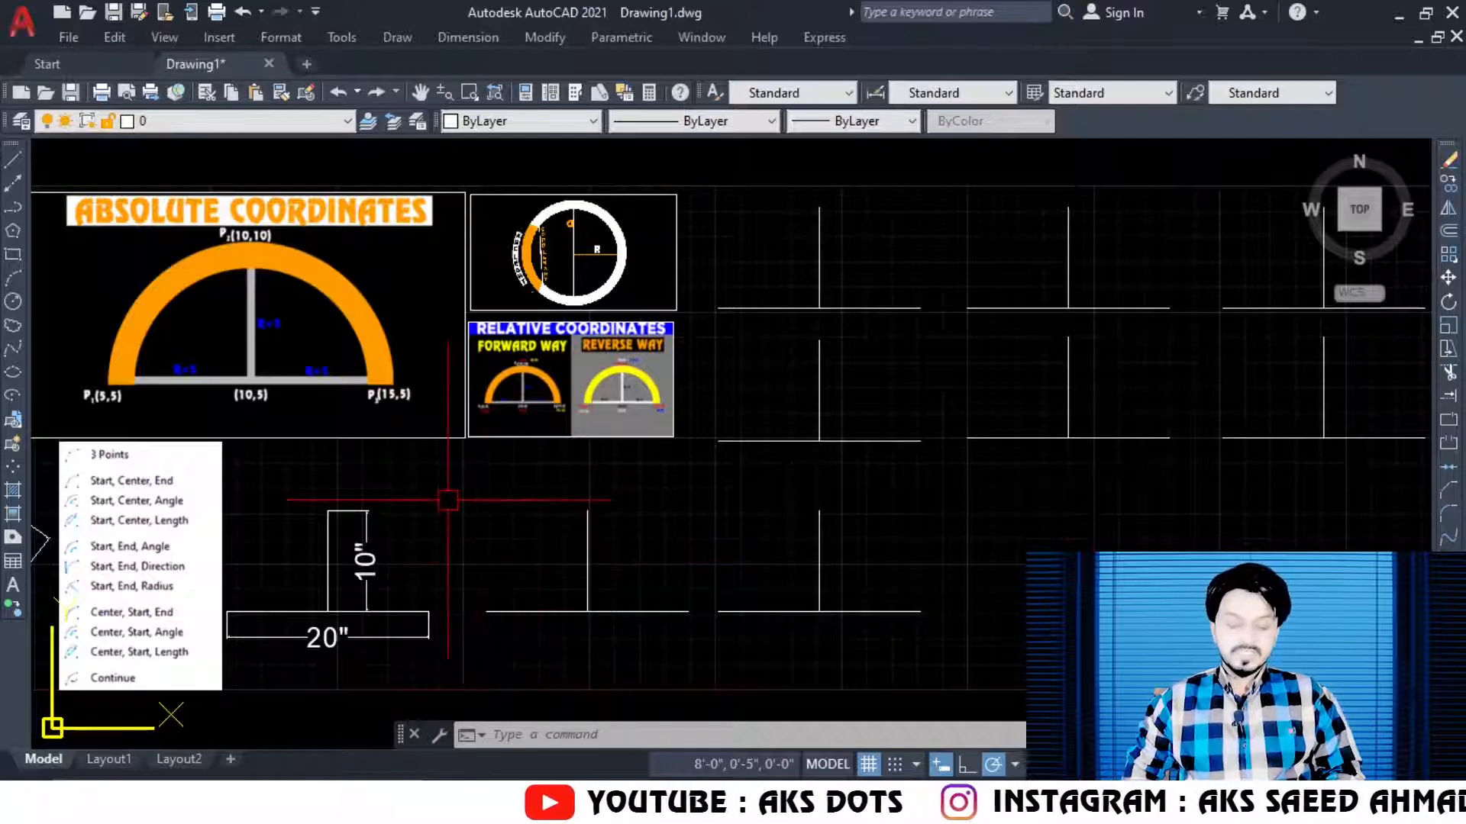
Step: Undo the two linear dimensions on the line pair nearest the arc types list
click(405, 487)
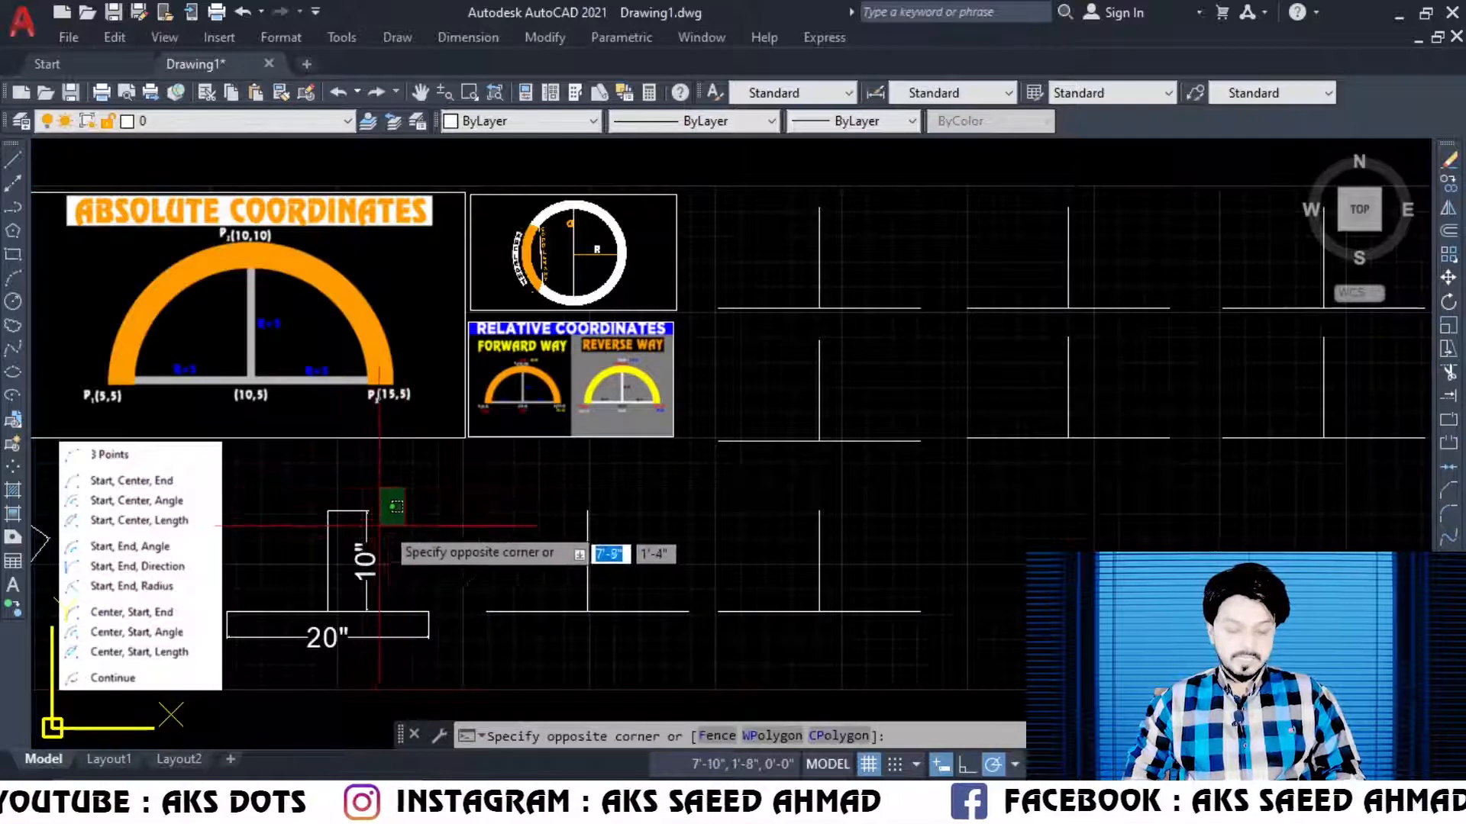
click(388, 521)
key(ctrl+z)
key(ctrl+z)
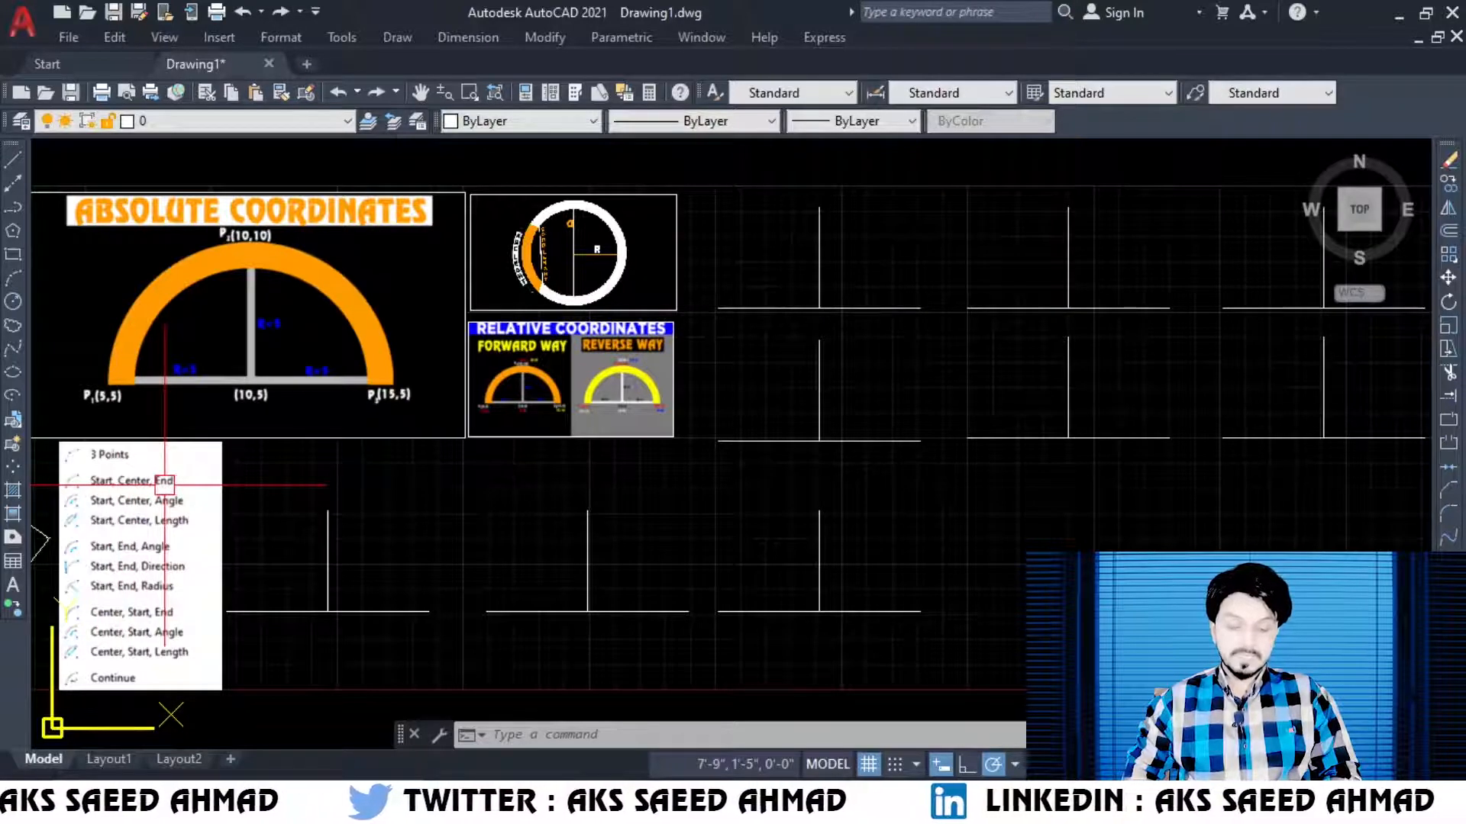
Step: Draw a Start, Center, End arc on the line pair beside the list: horizontal line's left end, vertical line's top as center, right end
click(396, 42)
mouse_move(504, 335)
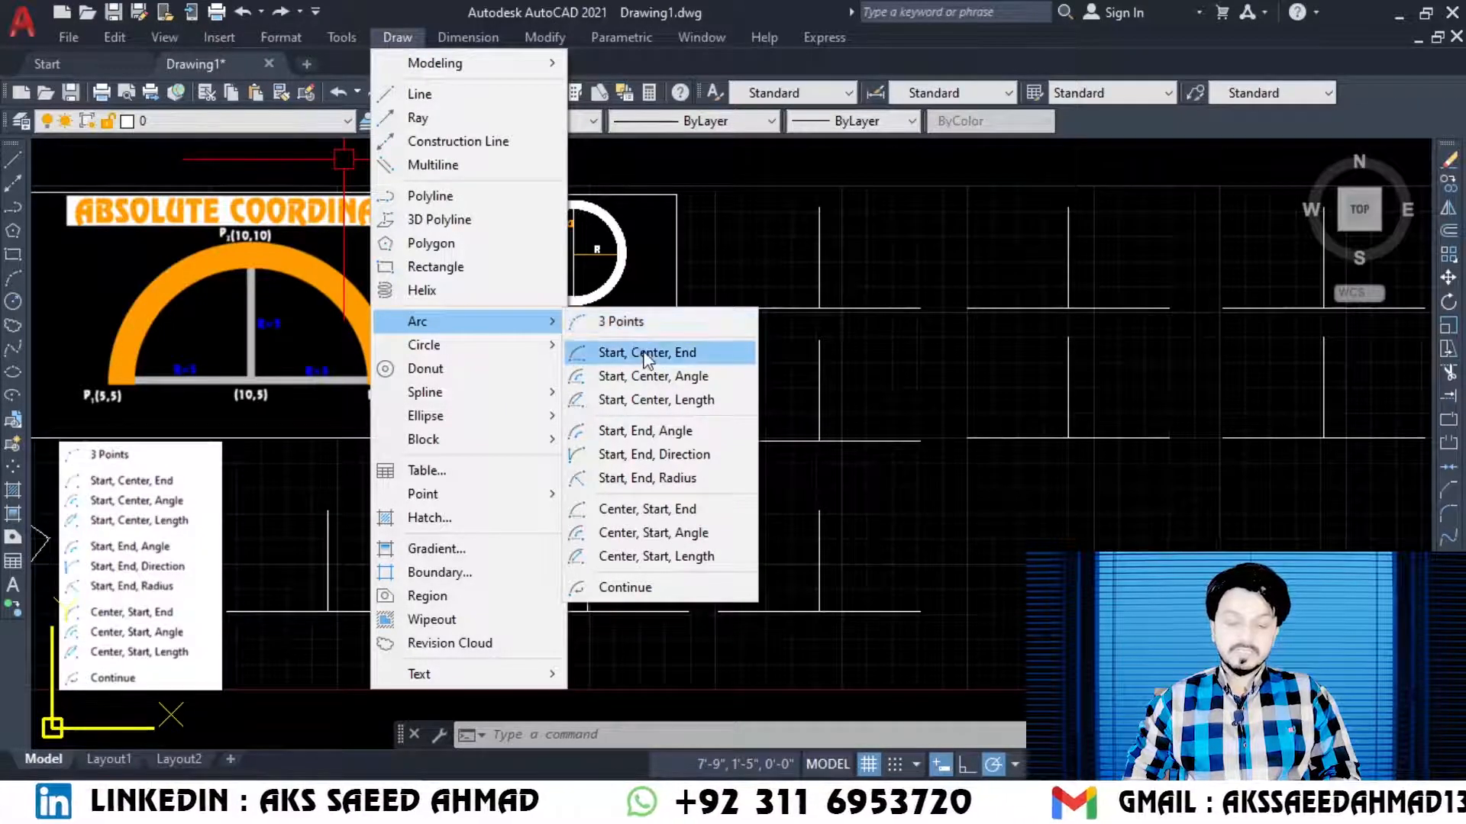
click(647, 353)
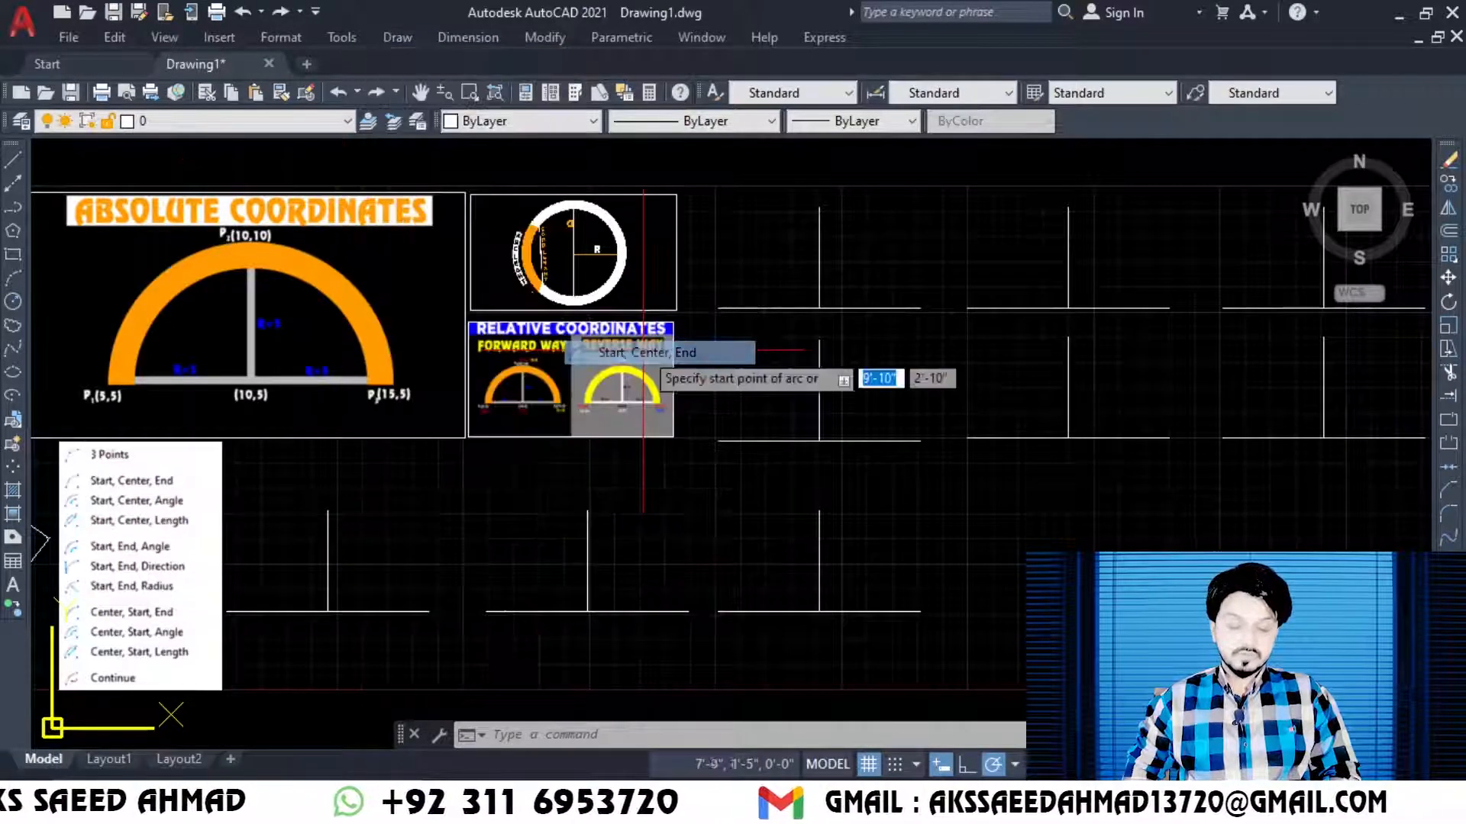
click(227, 611)
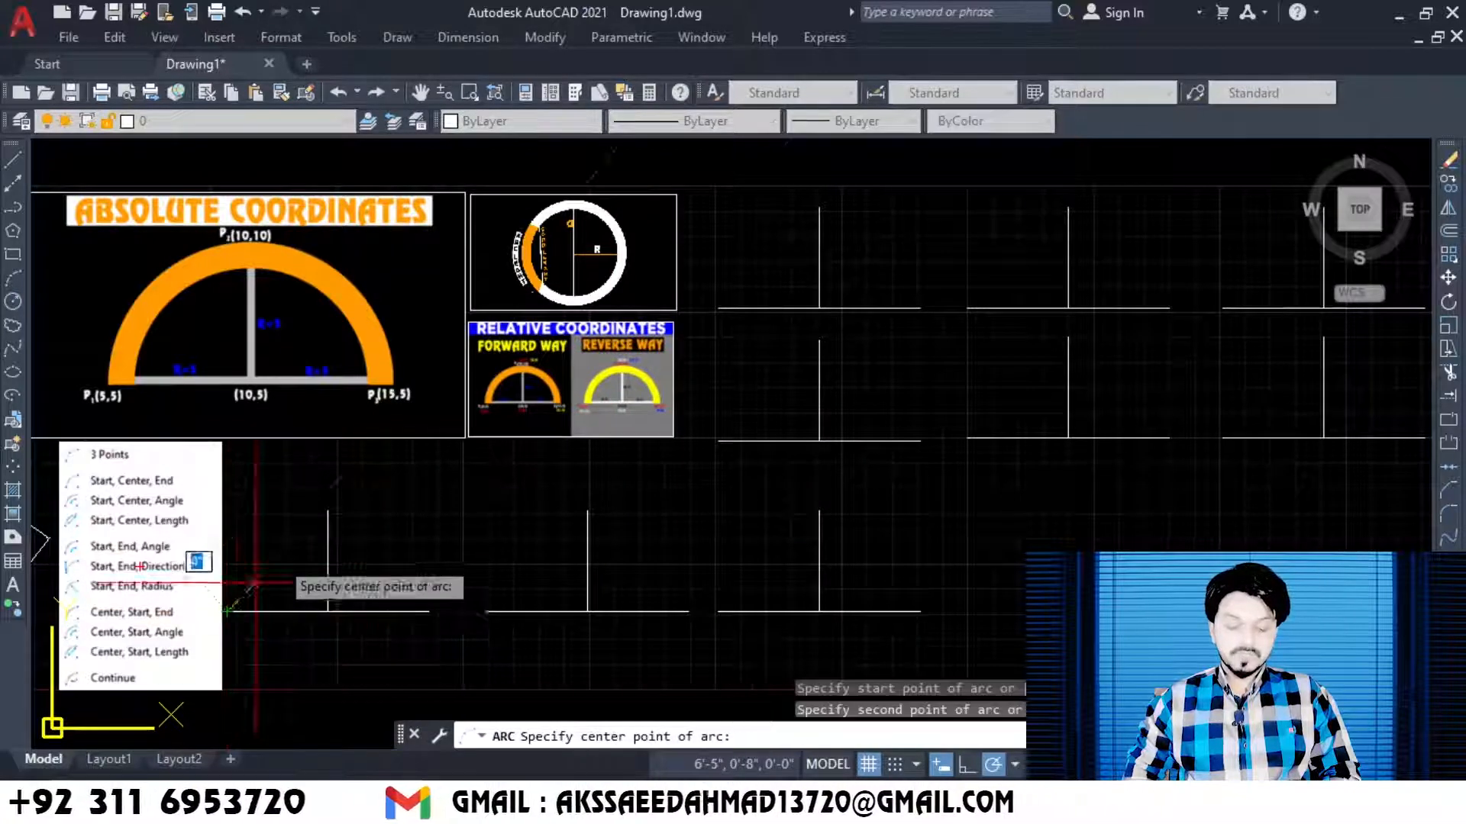
click(328, 510)
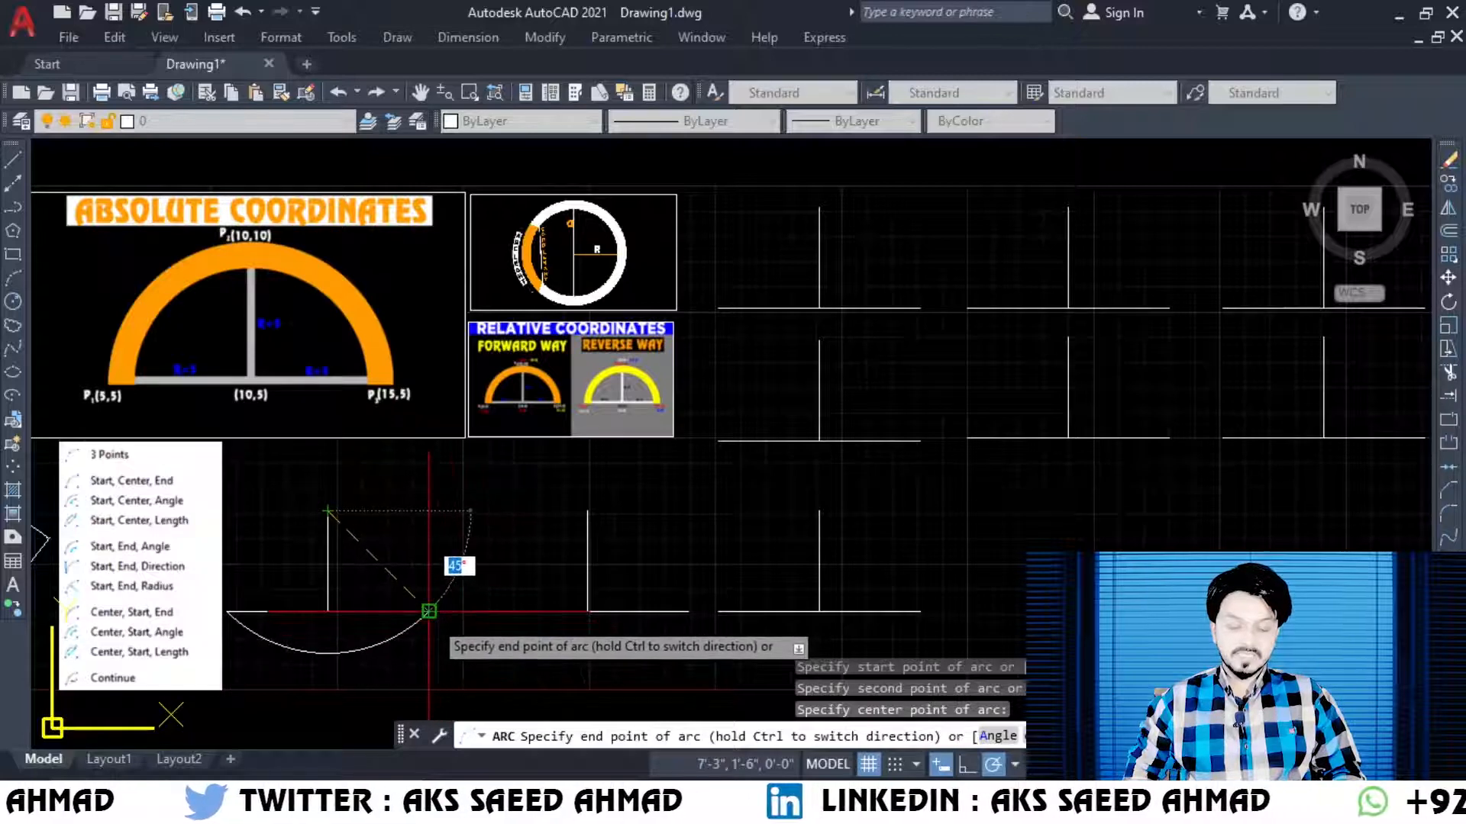
click(429, 612)
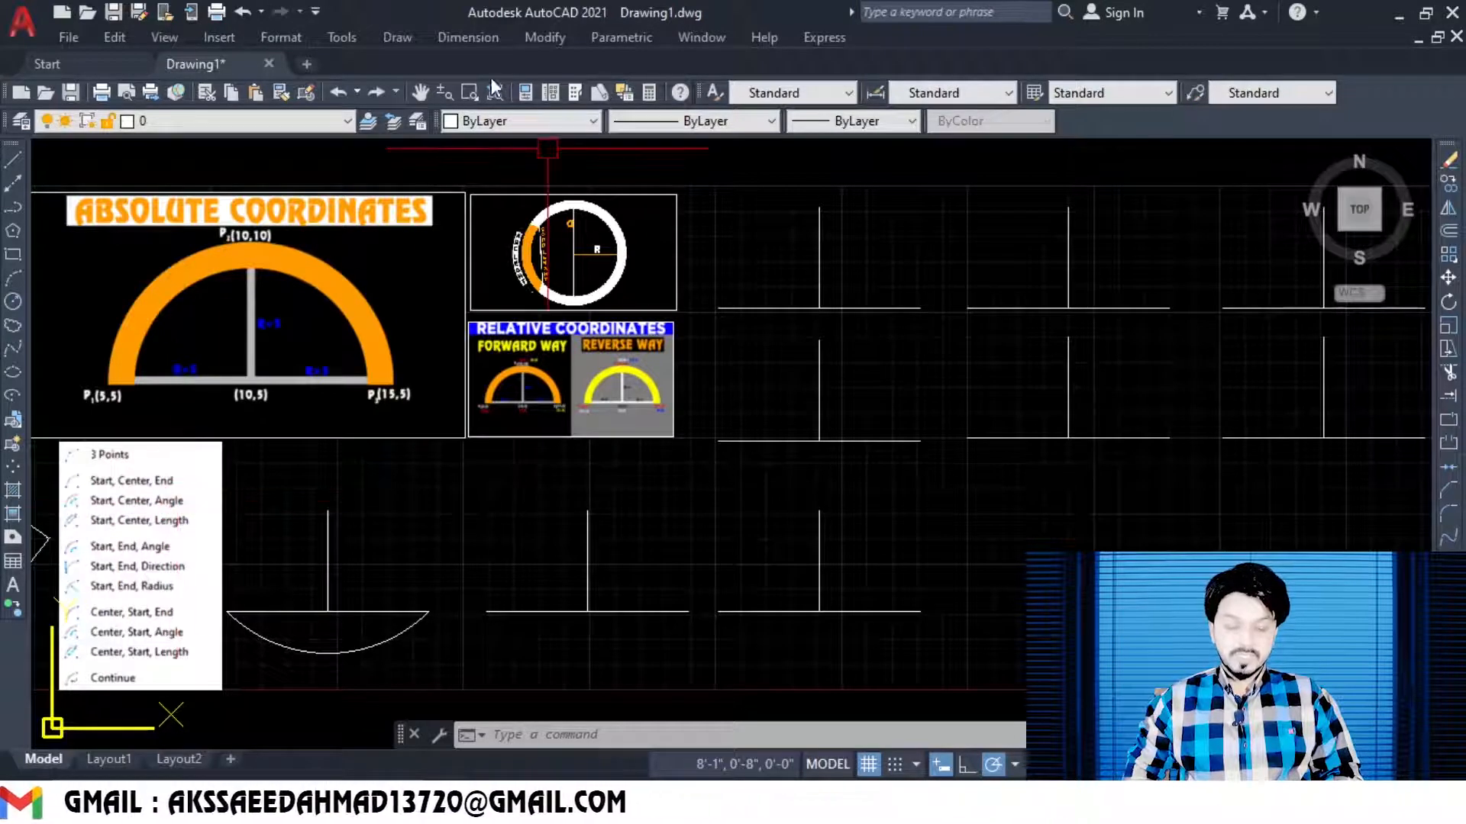
Step: Draw a Start, Center, Angle arc on the lower row's second line pair, centered on the vertical line's top, with a 20° included angle
click(397, 36)
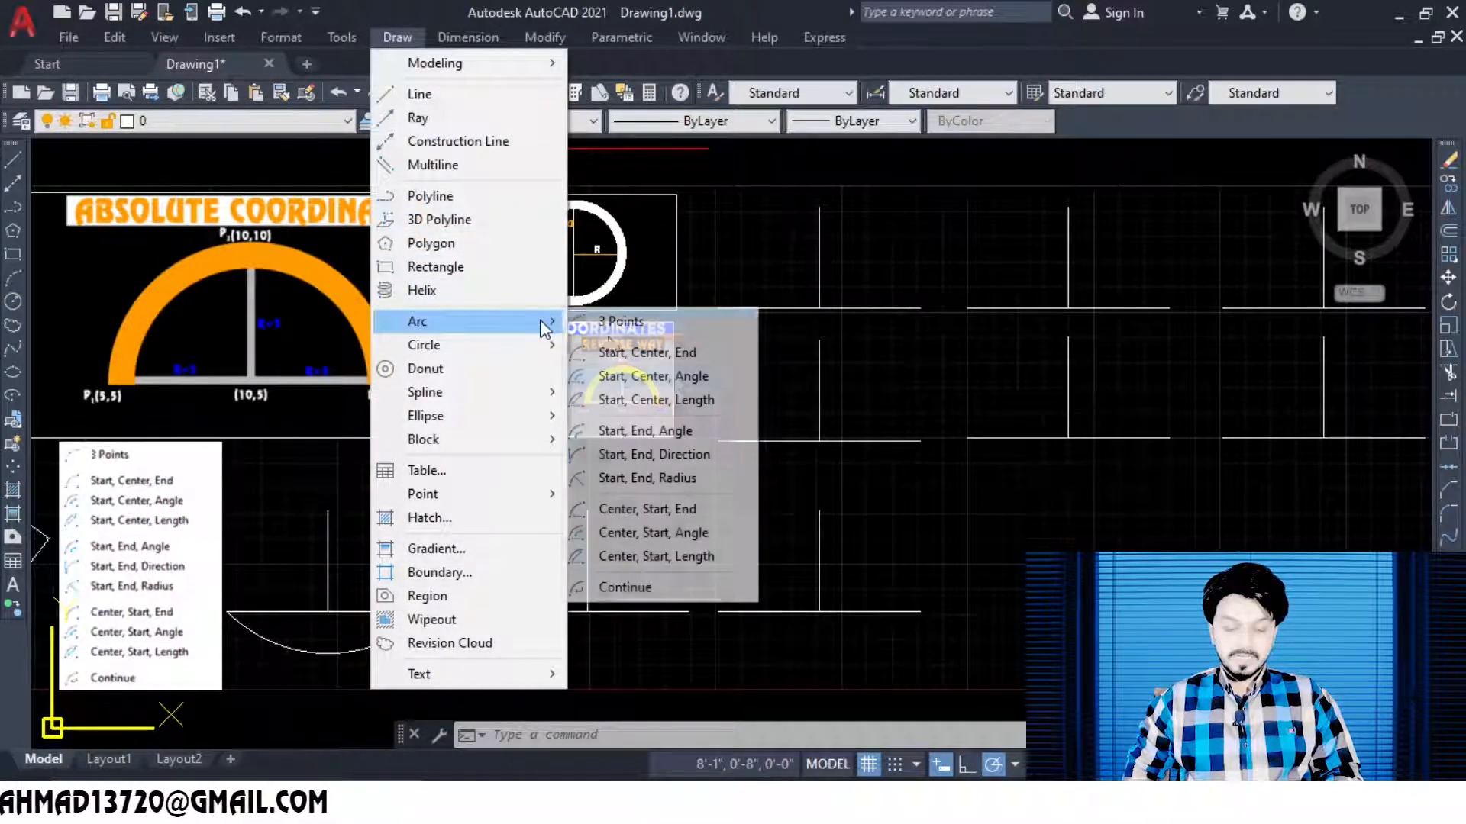
click(676, 377)
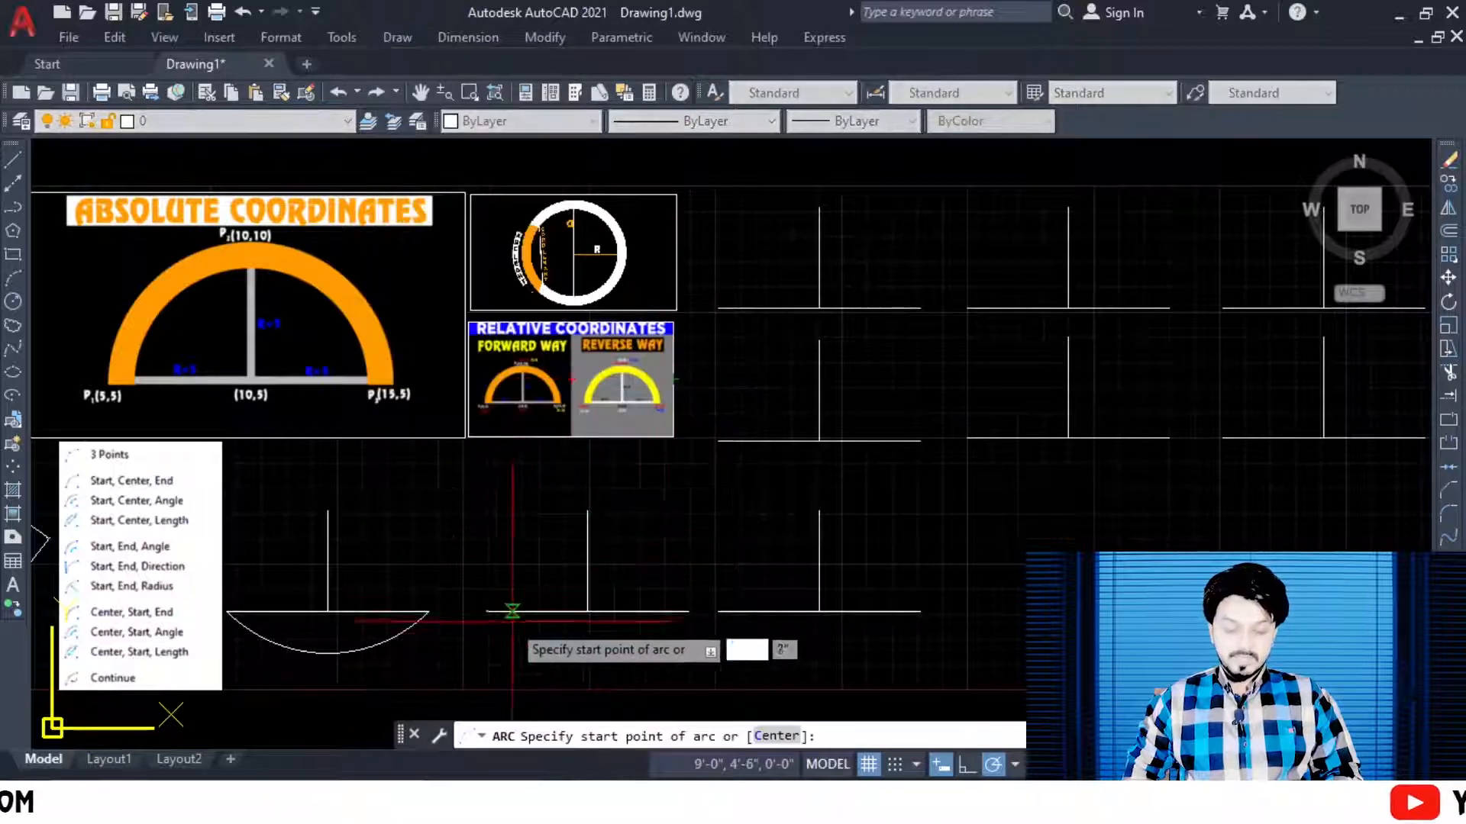
click(487, 610)
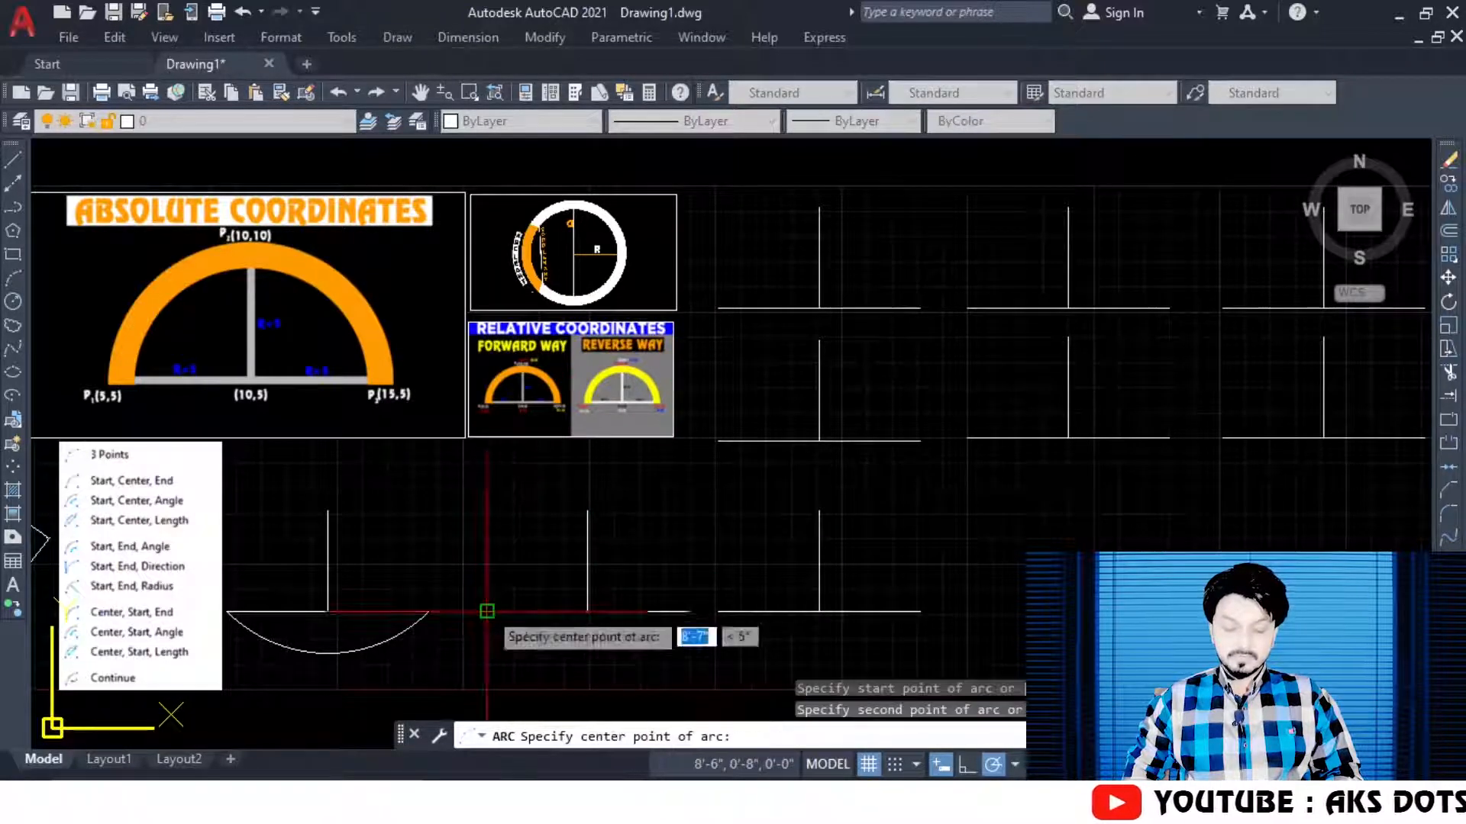
click(587, 509)
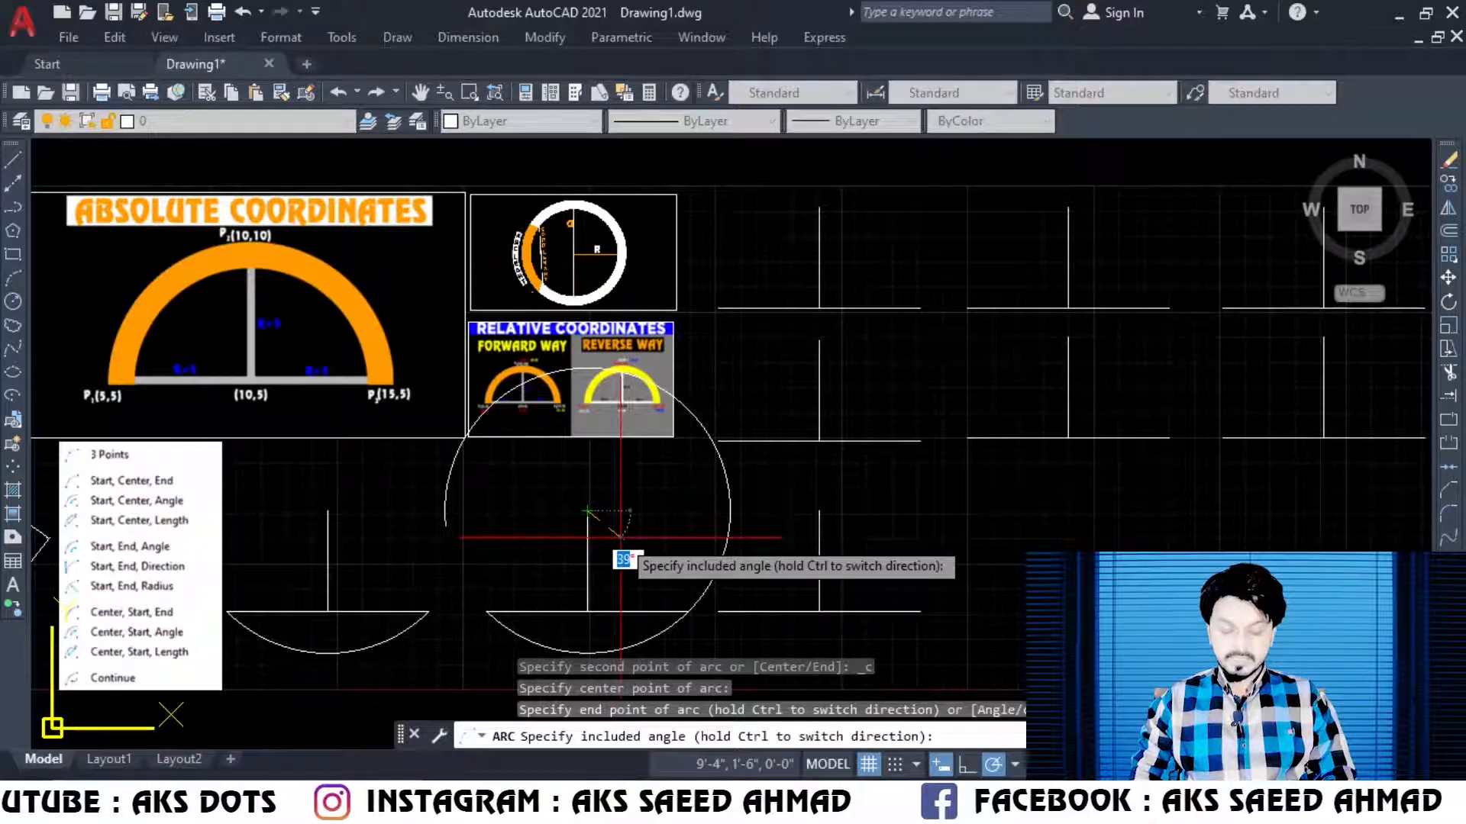
text(20)
key(Return)
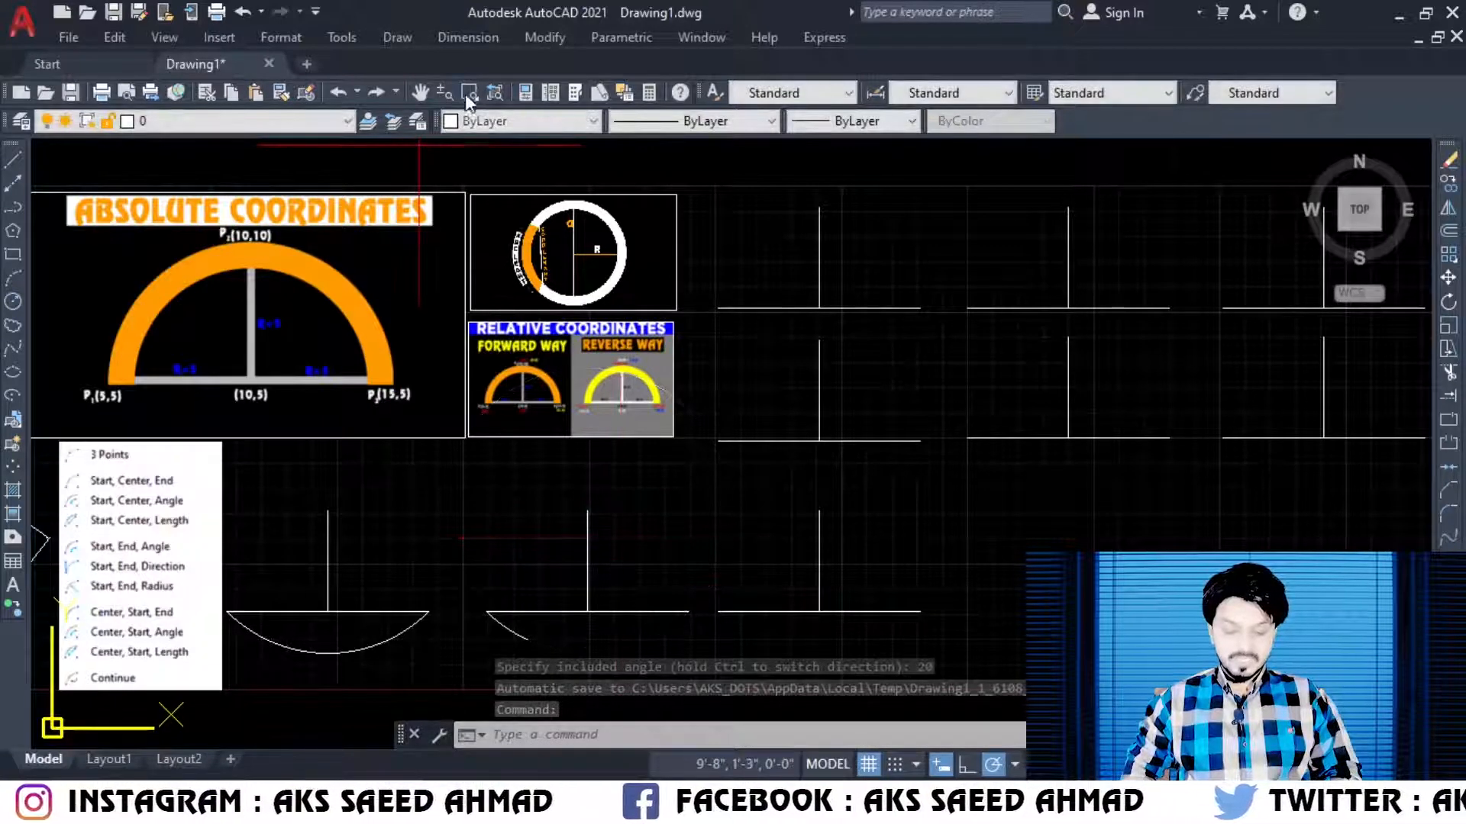
Step: Add an angular dimension to the short arc on the lower row's second line pair, placing it just outside the curve
click(469, 93)
click(462, 561)
click(596, 645)
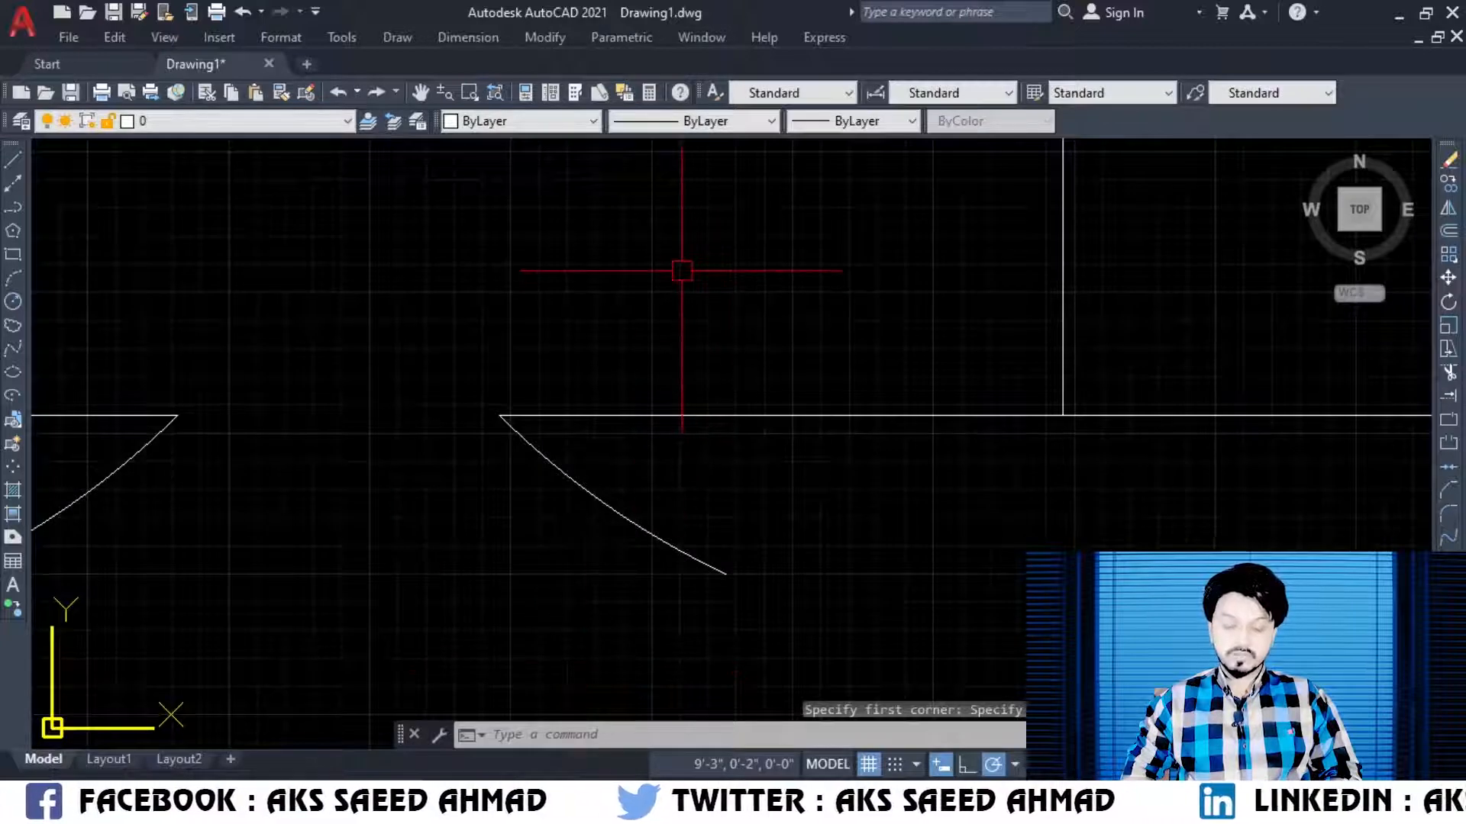
click(470, 38)
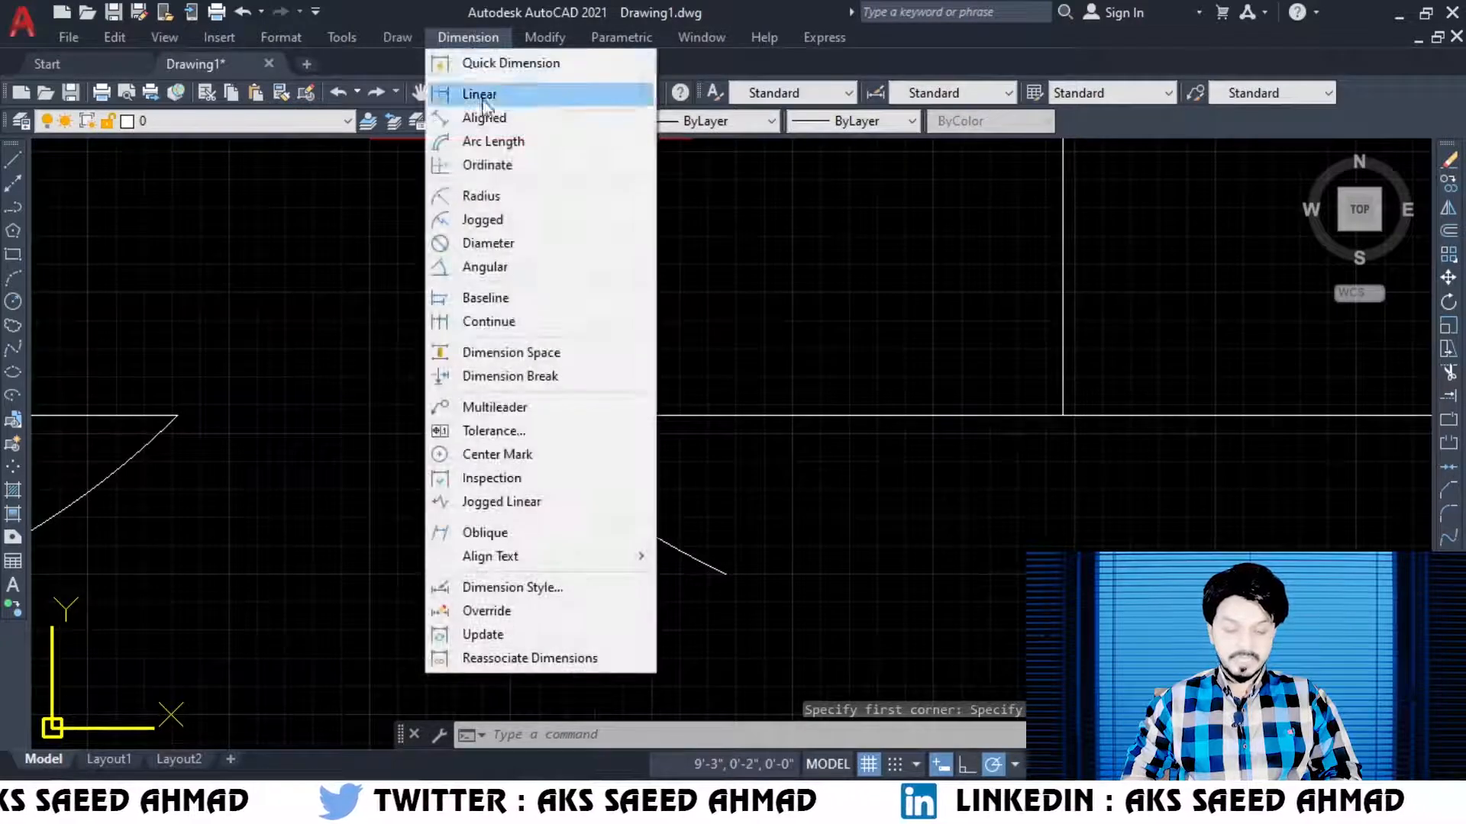
click(534, 268)
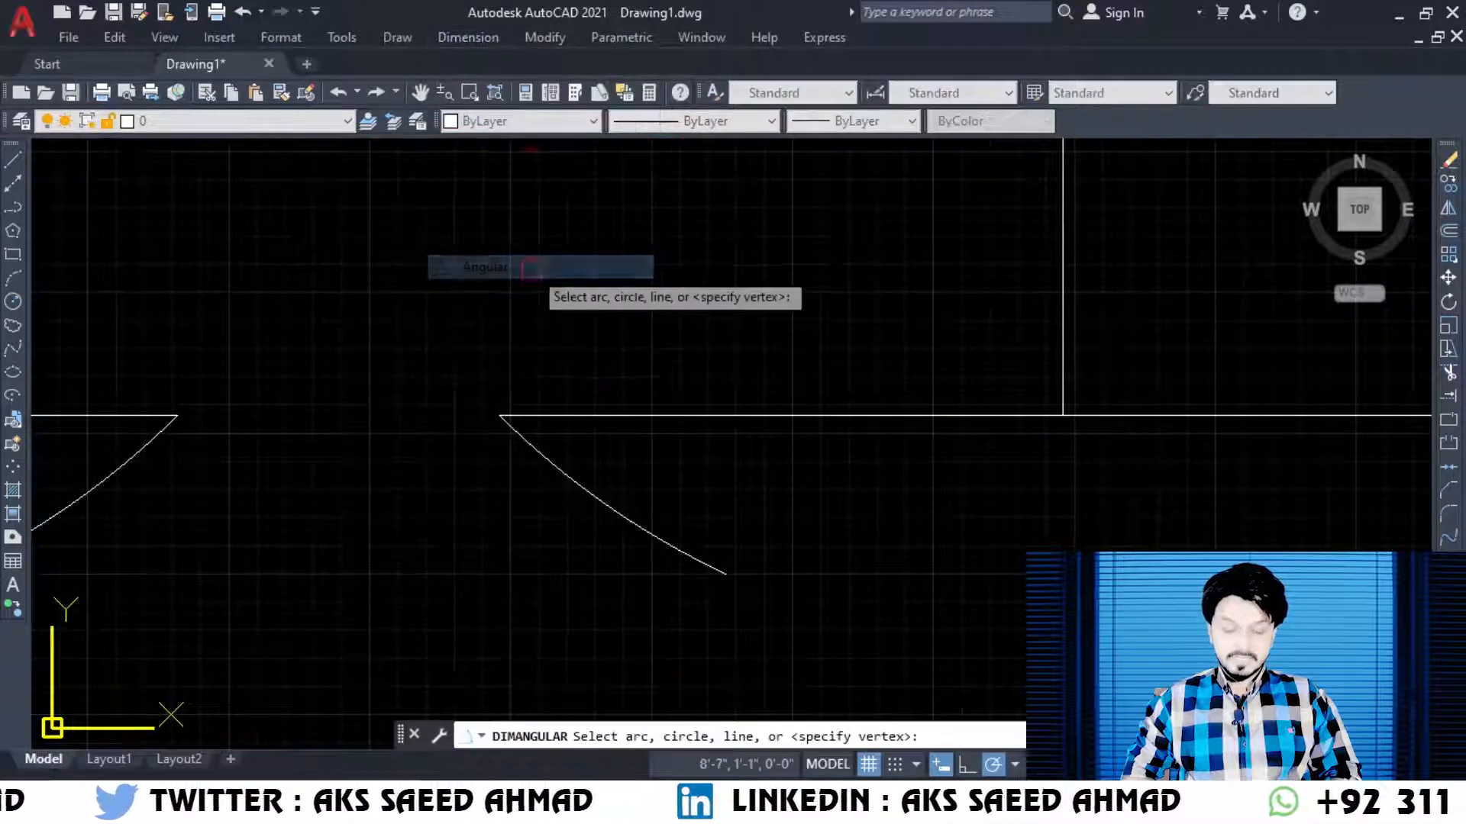
click(568, 484)
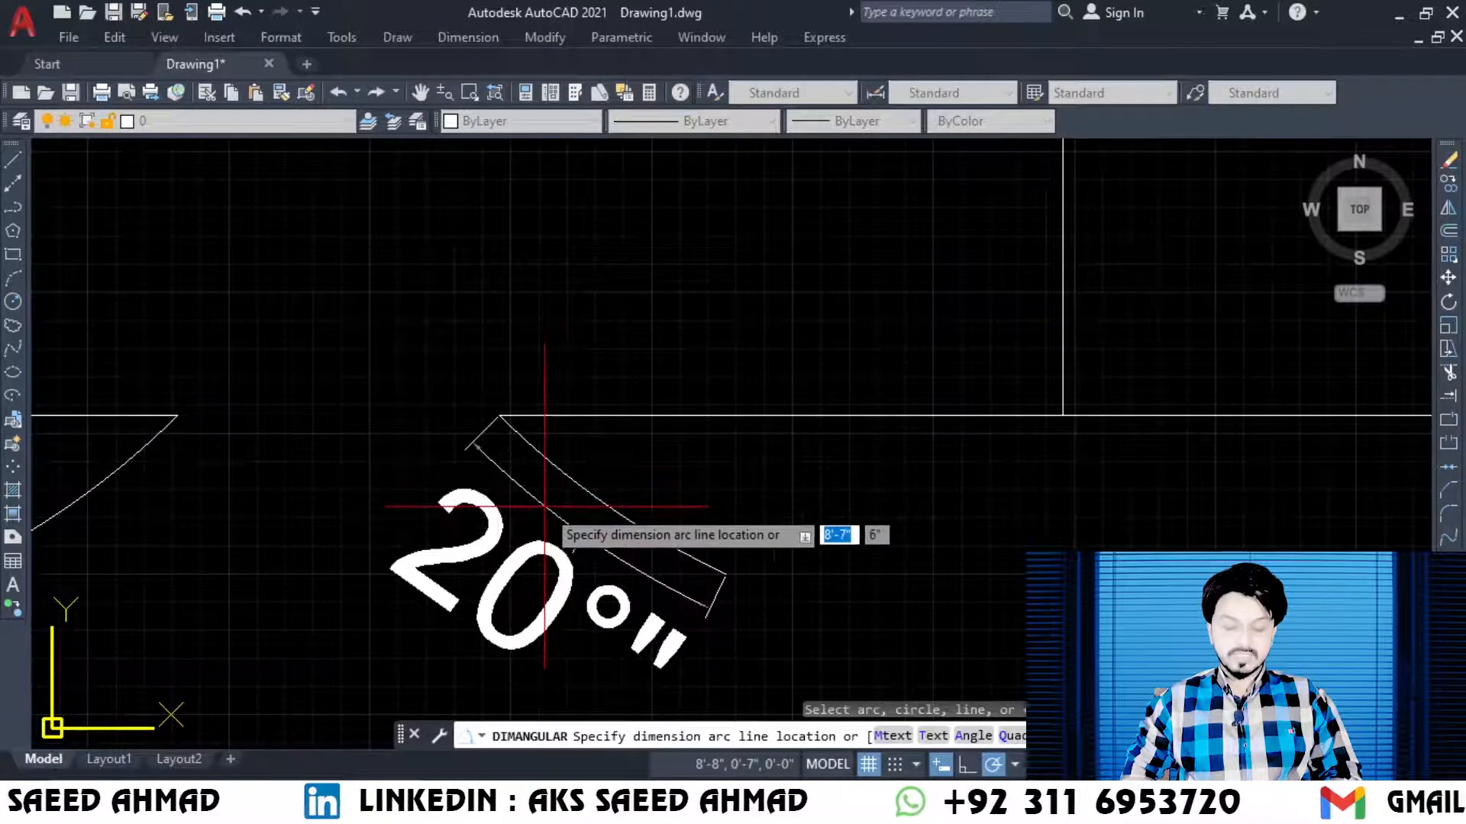
click(545, 506)
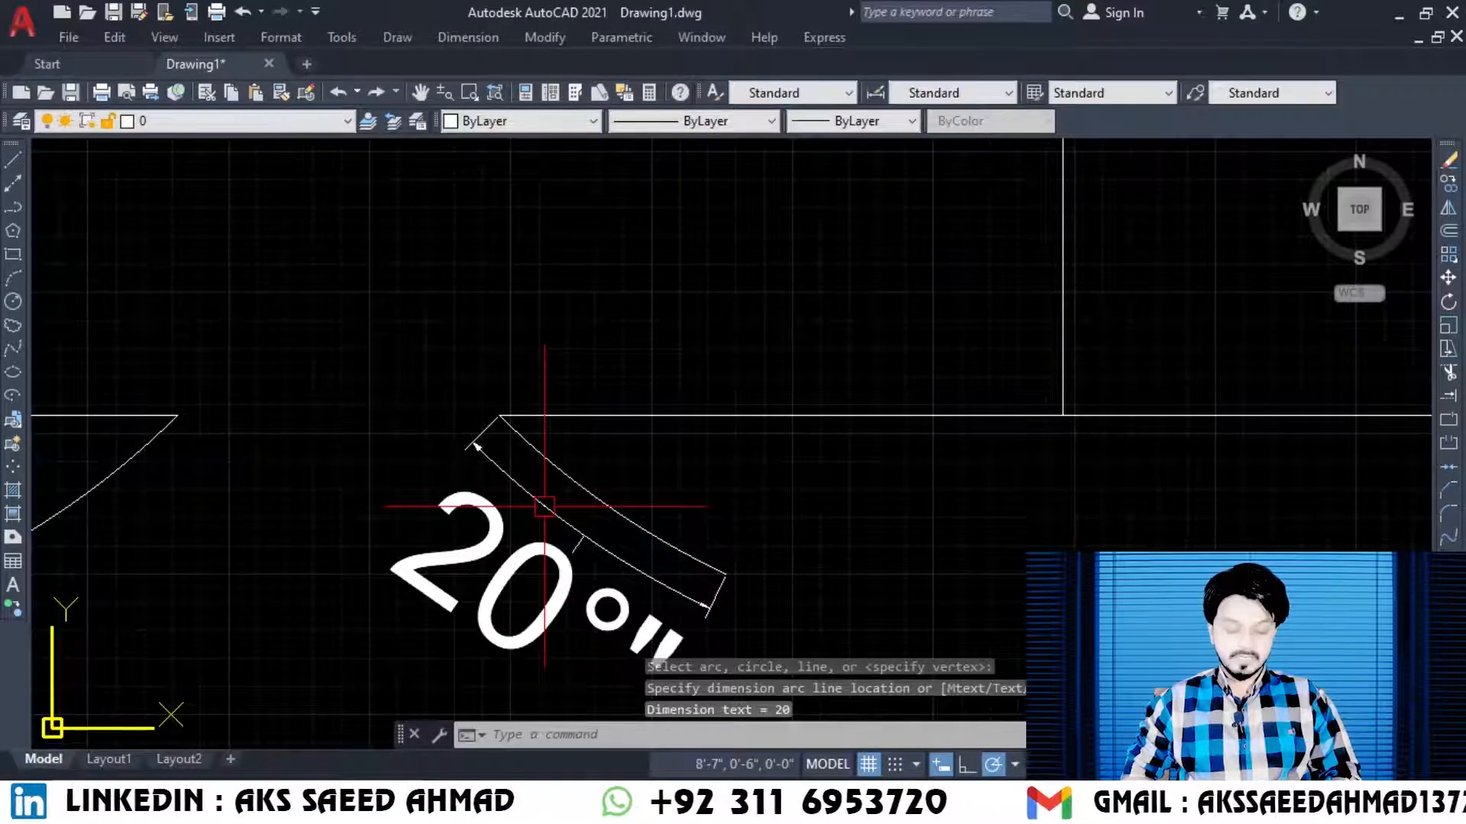
Step: Draw a Start, Center, Length arc on the lower row's third line pair, centered on the vertical line's top, with a chord length of 20
click(496, 93)
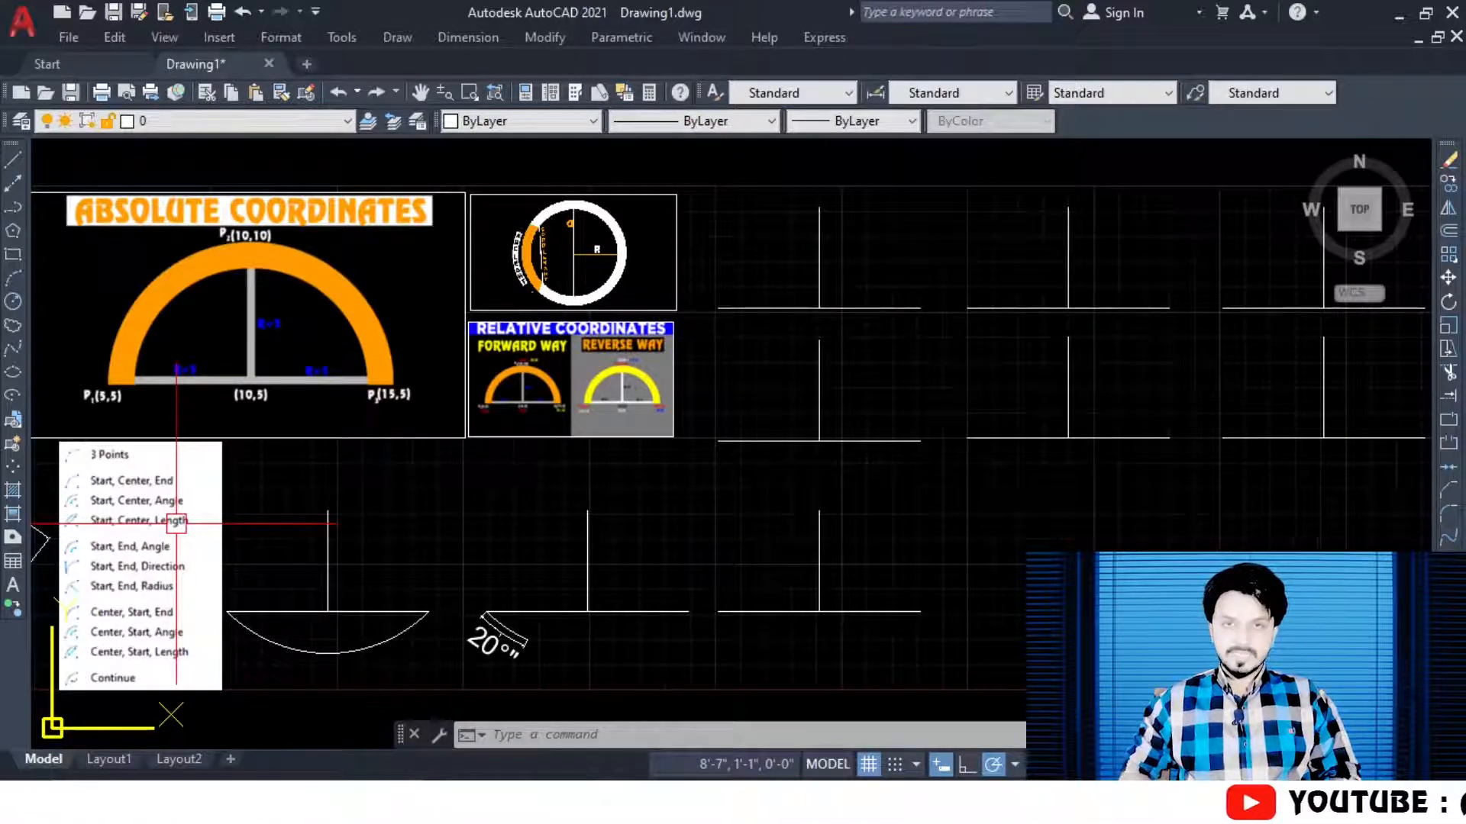
click(397, 37)
mouse_move(518, 327)
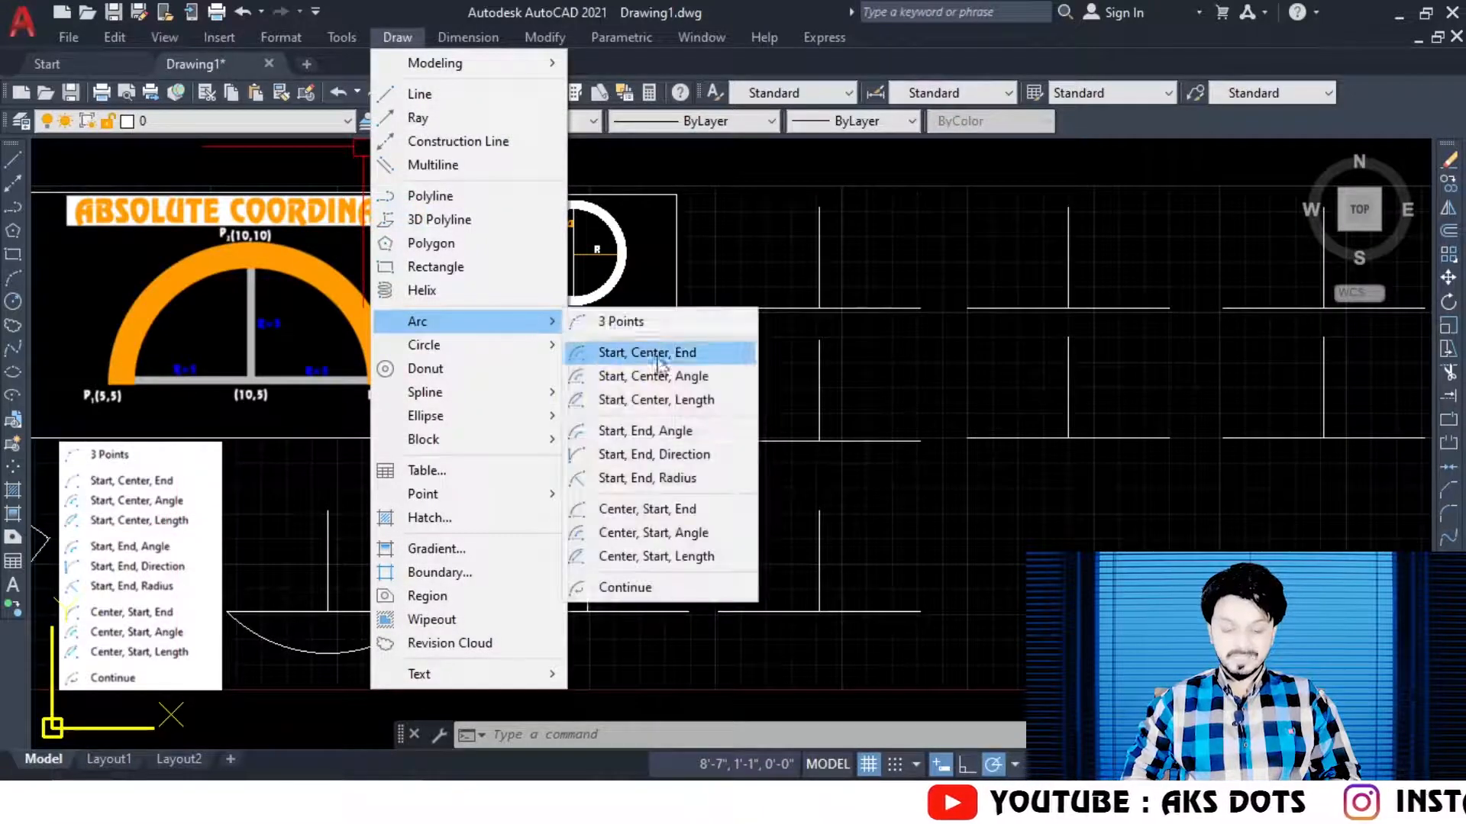
click(716, 401)
click(718, 611)
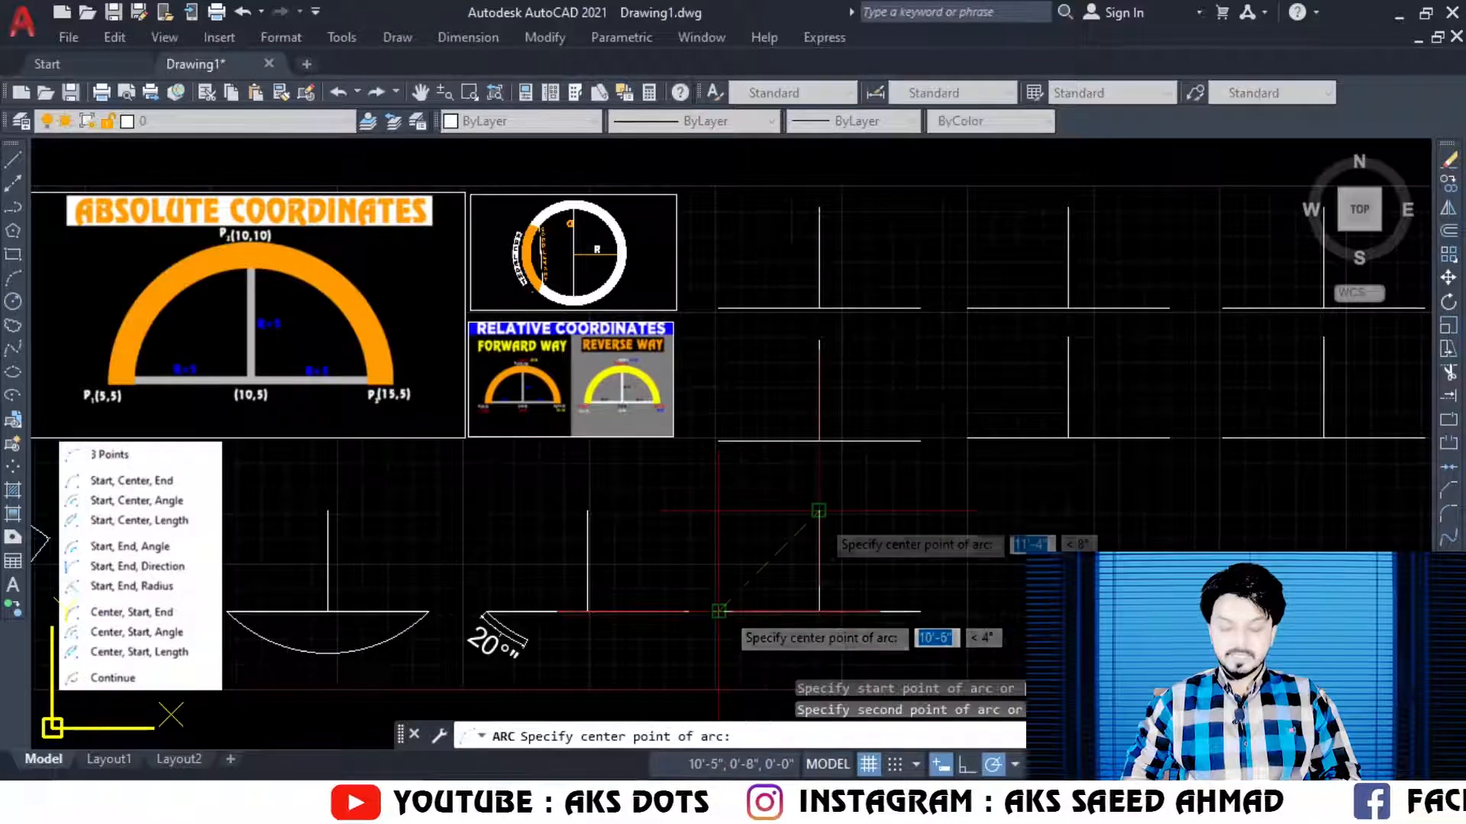
click(818, 510)
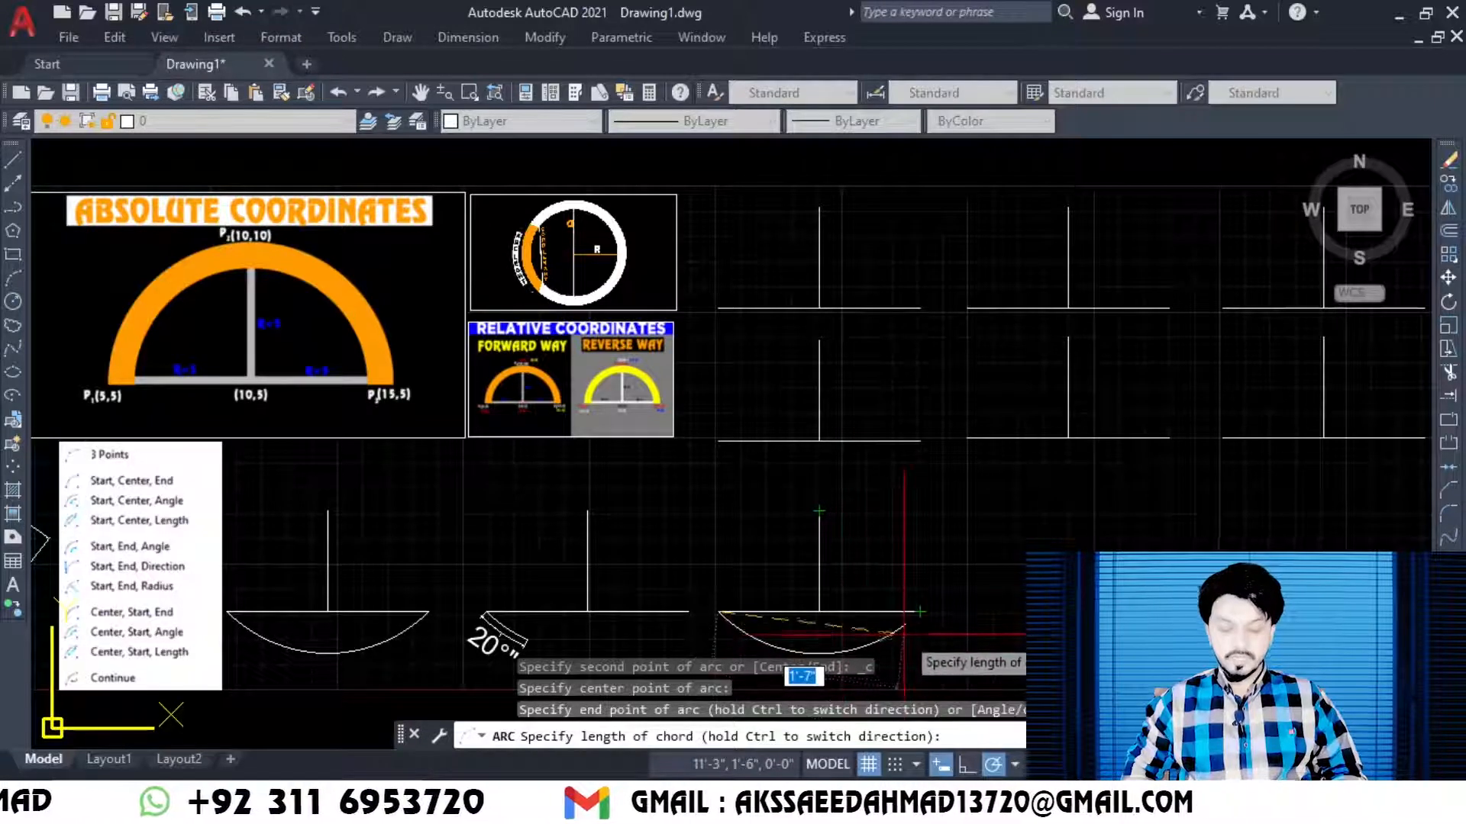
text(0)
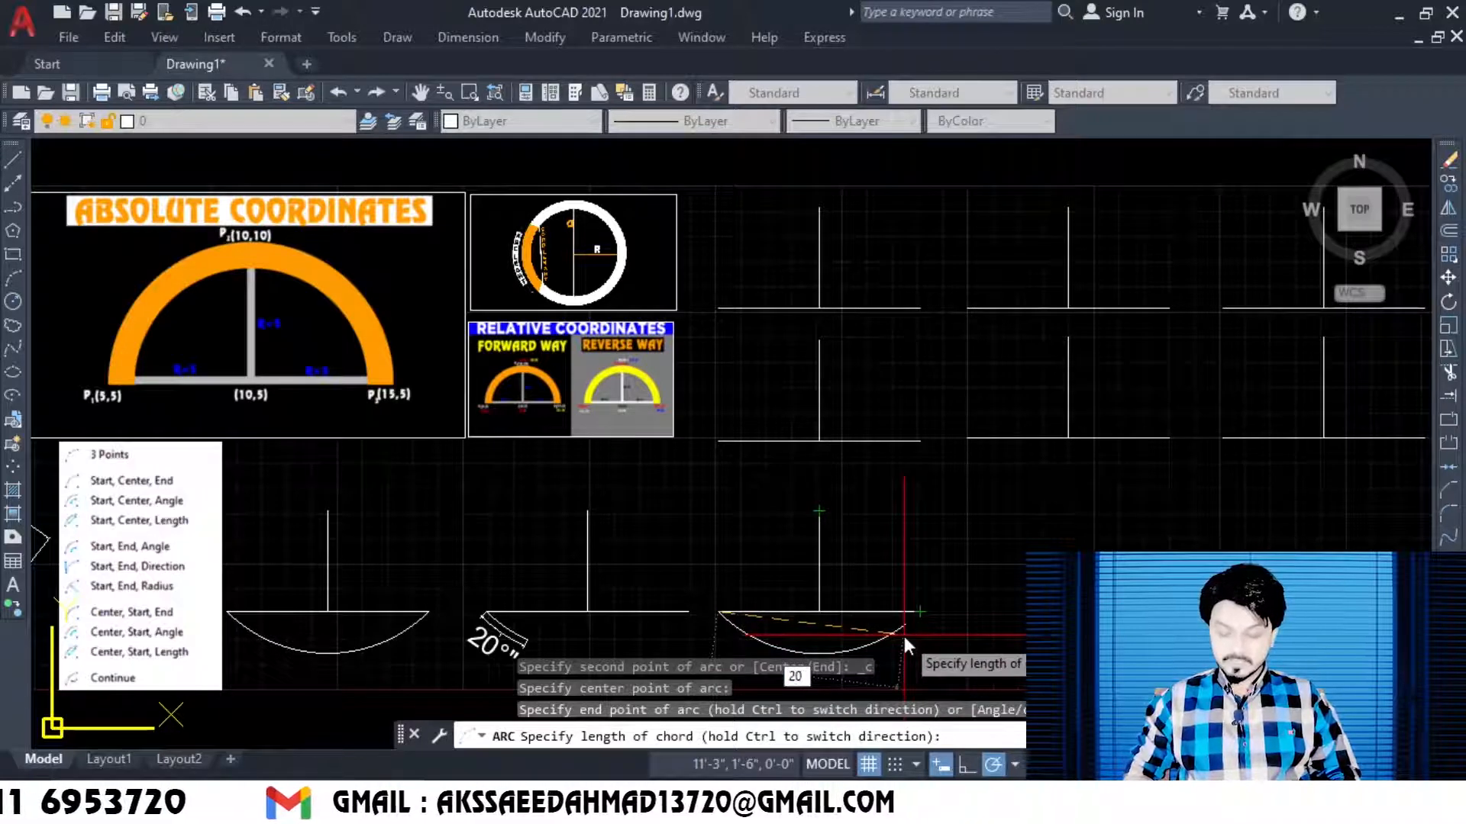
key(Return)
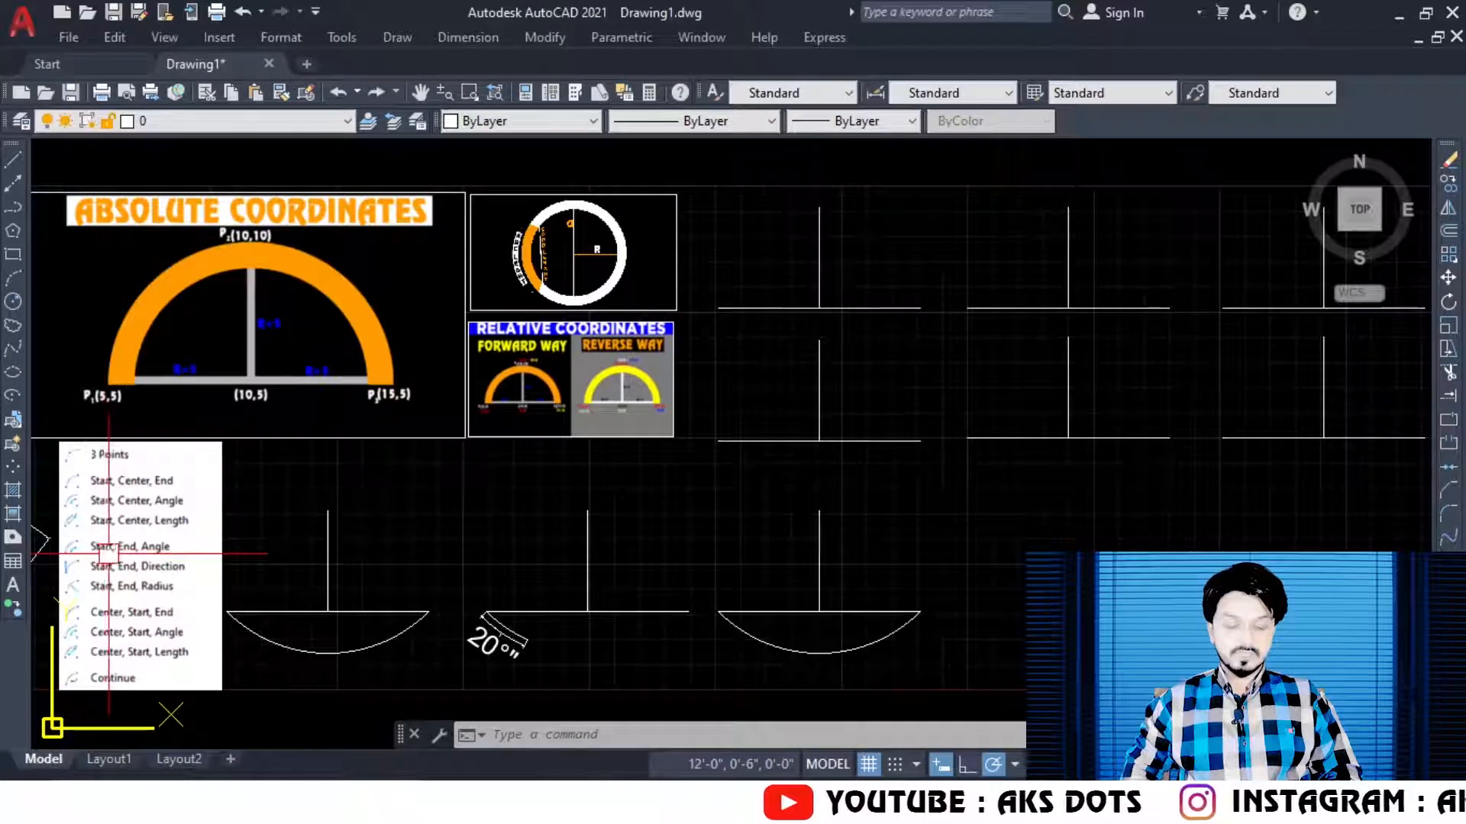
Step: Draw a Start, End, Angle arc between the horizontal line's endpoints on the top row's first line pair, with a 20° included angle
click(397, 37)
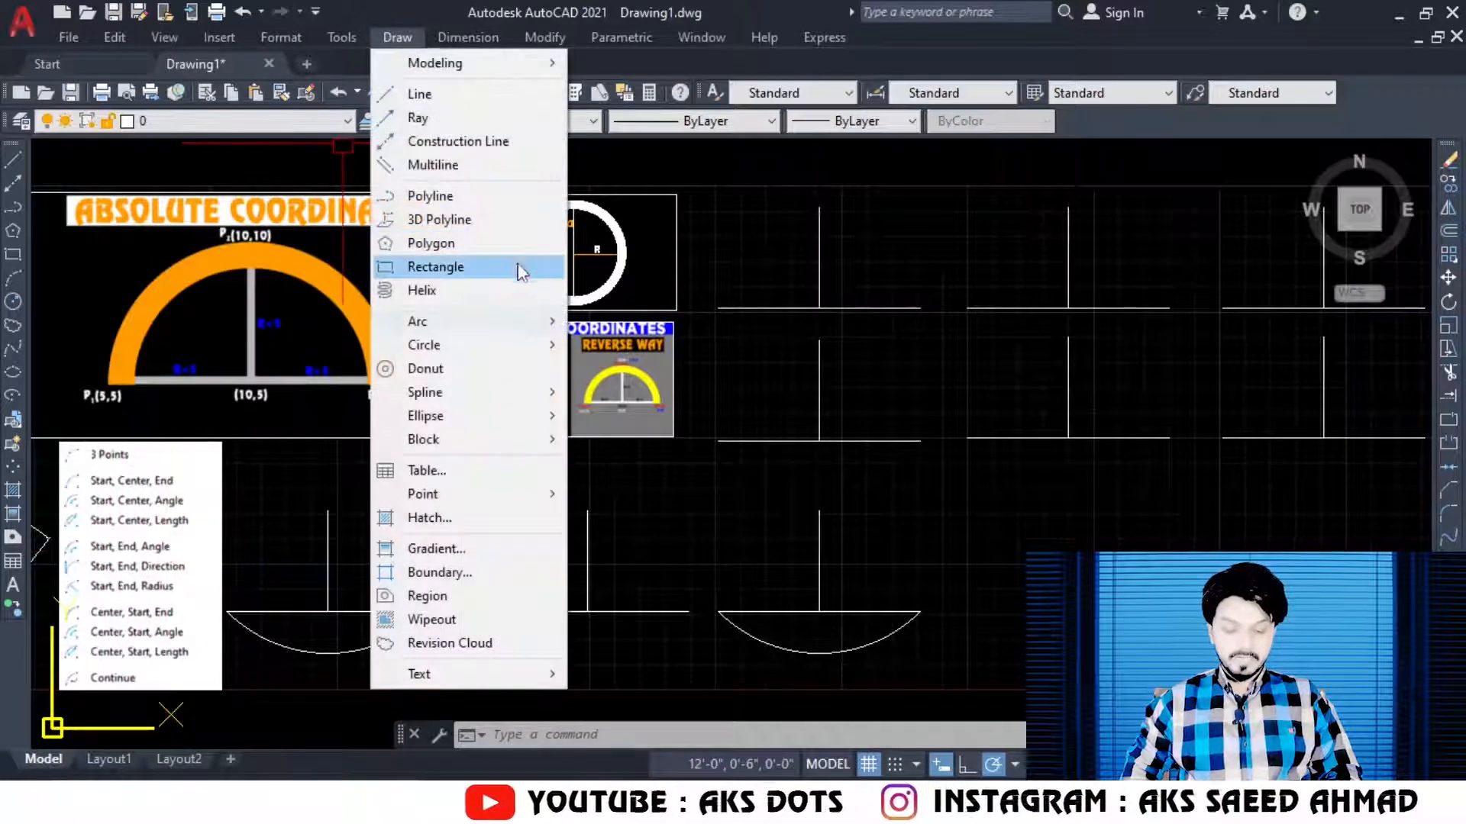
mouse_move(547, 325)
click(655, 431)
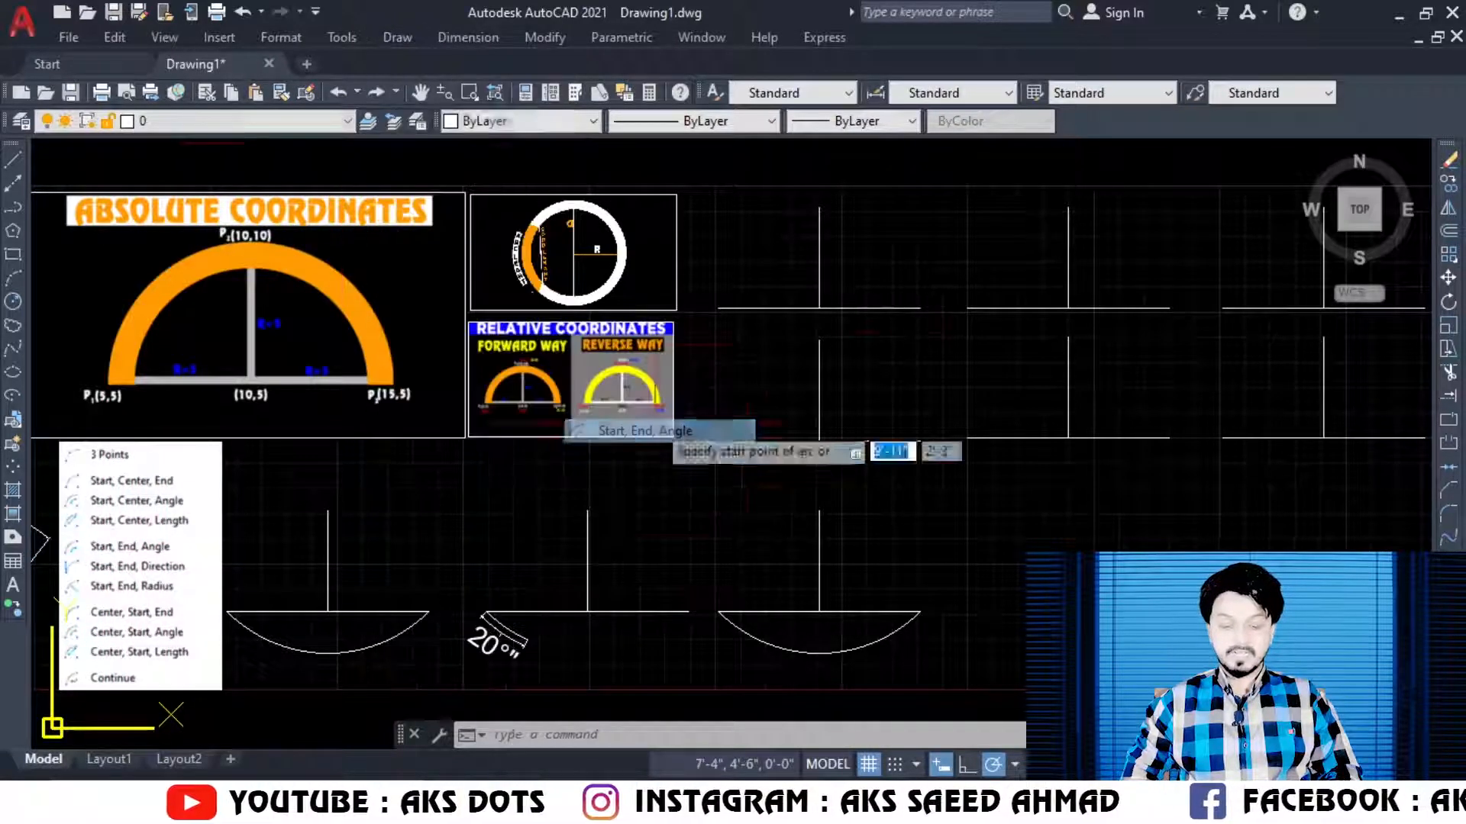
click(719, 309)
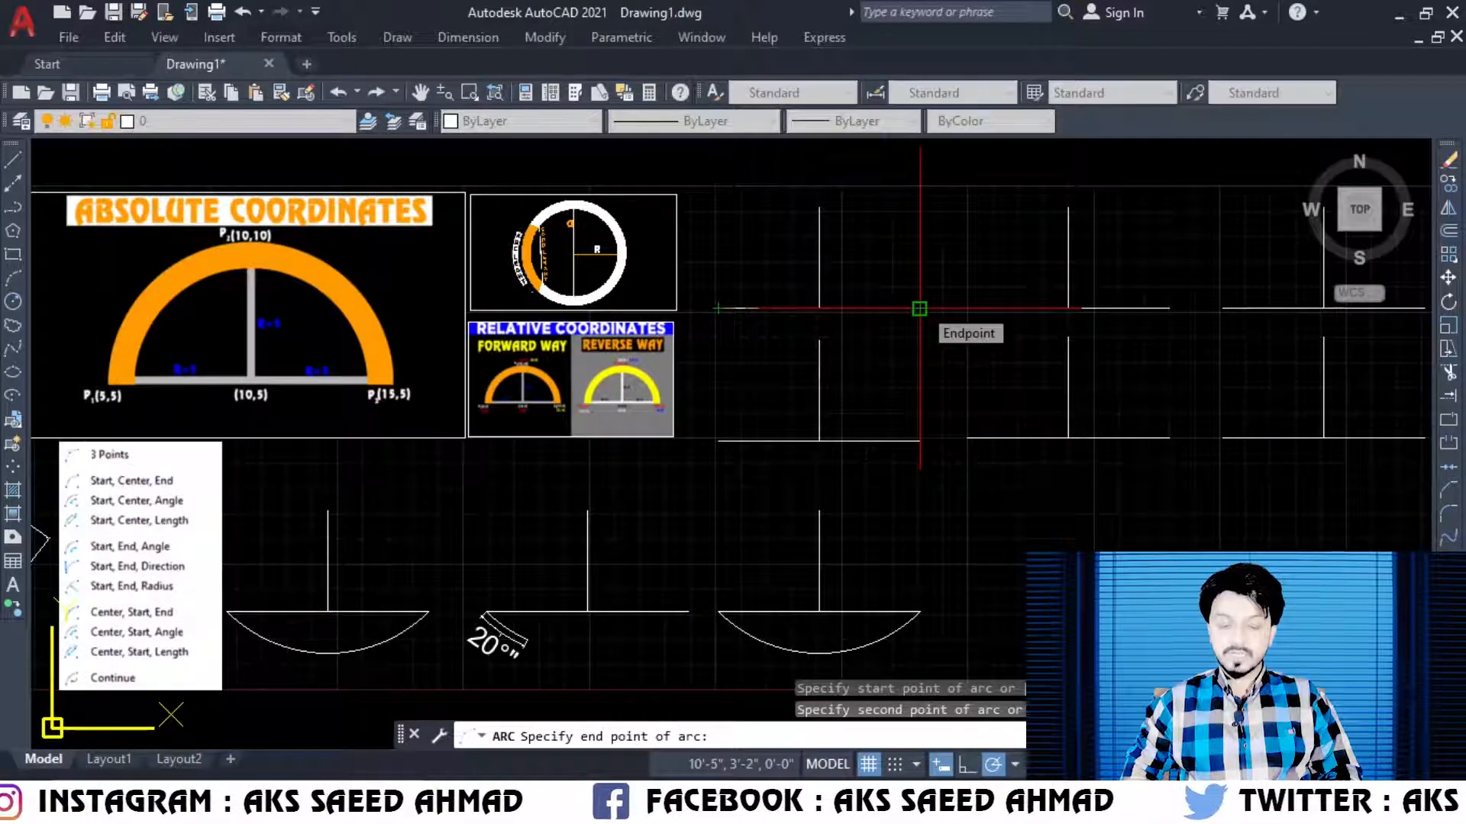
click(919, 308)
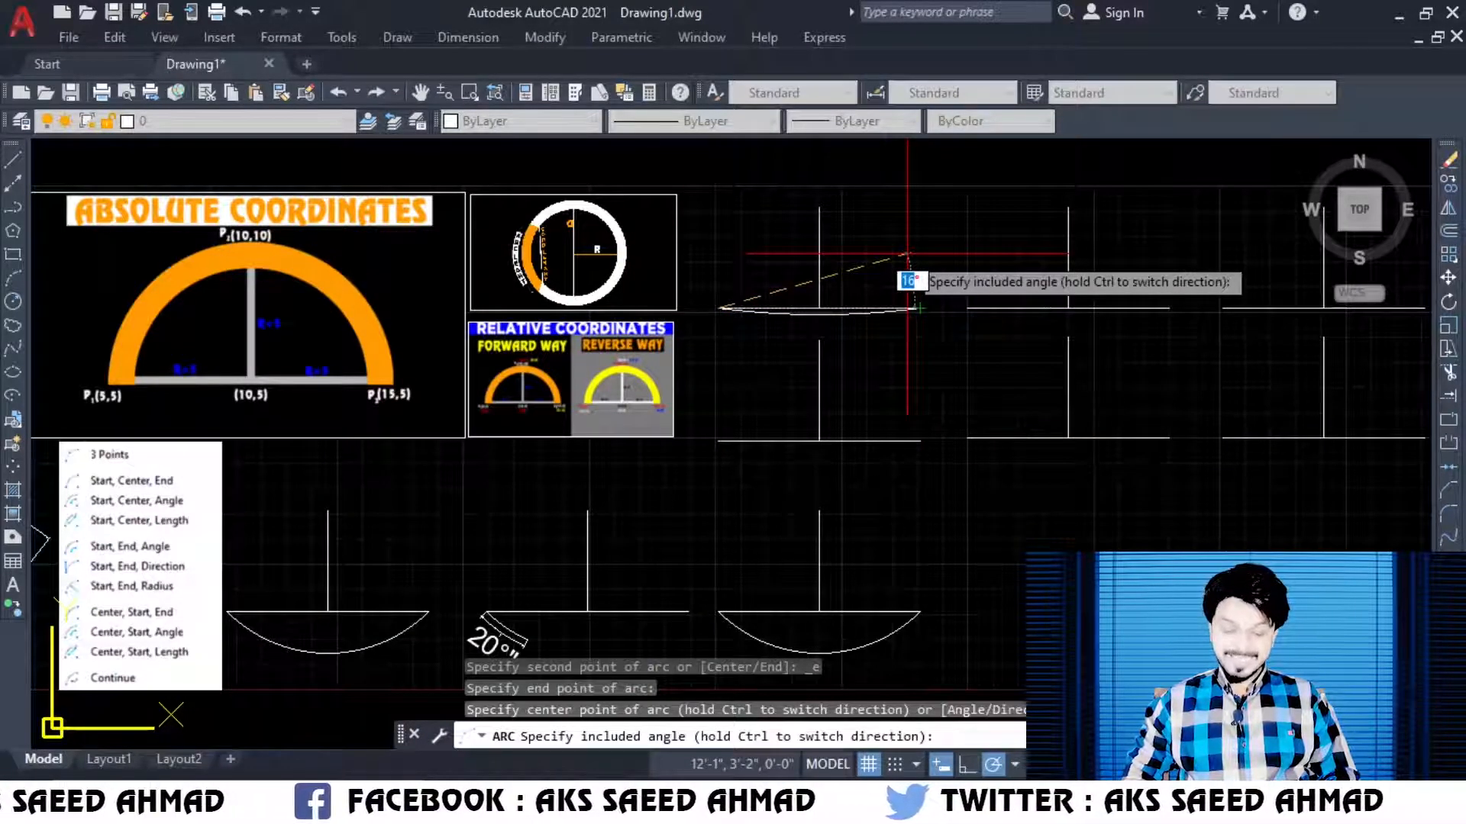
key(Return)
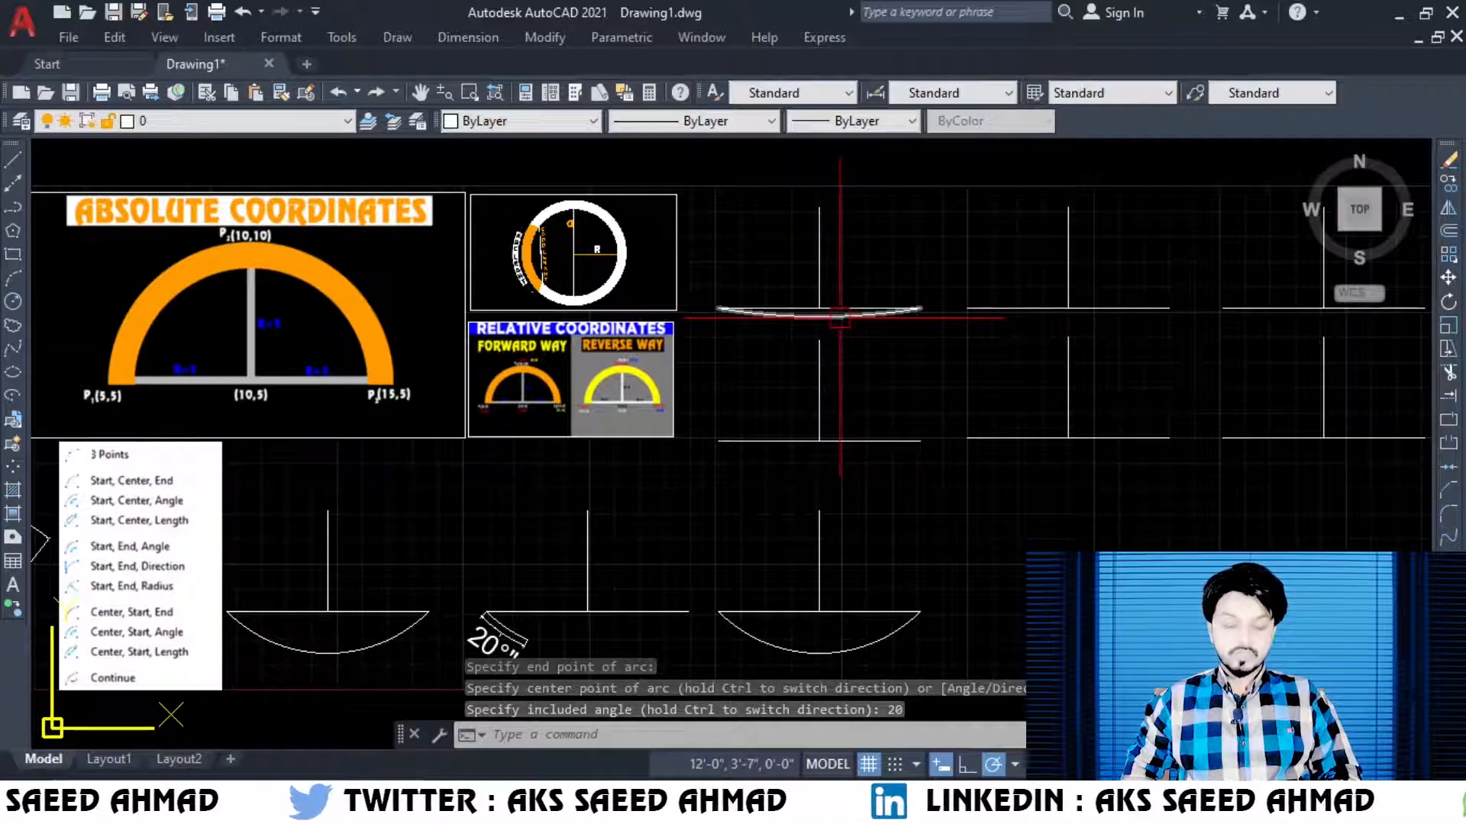
Step: Add an angular dimension to the shallow arc on the top row's first line pair, placing it above the horizontal line
click(470, 93)
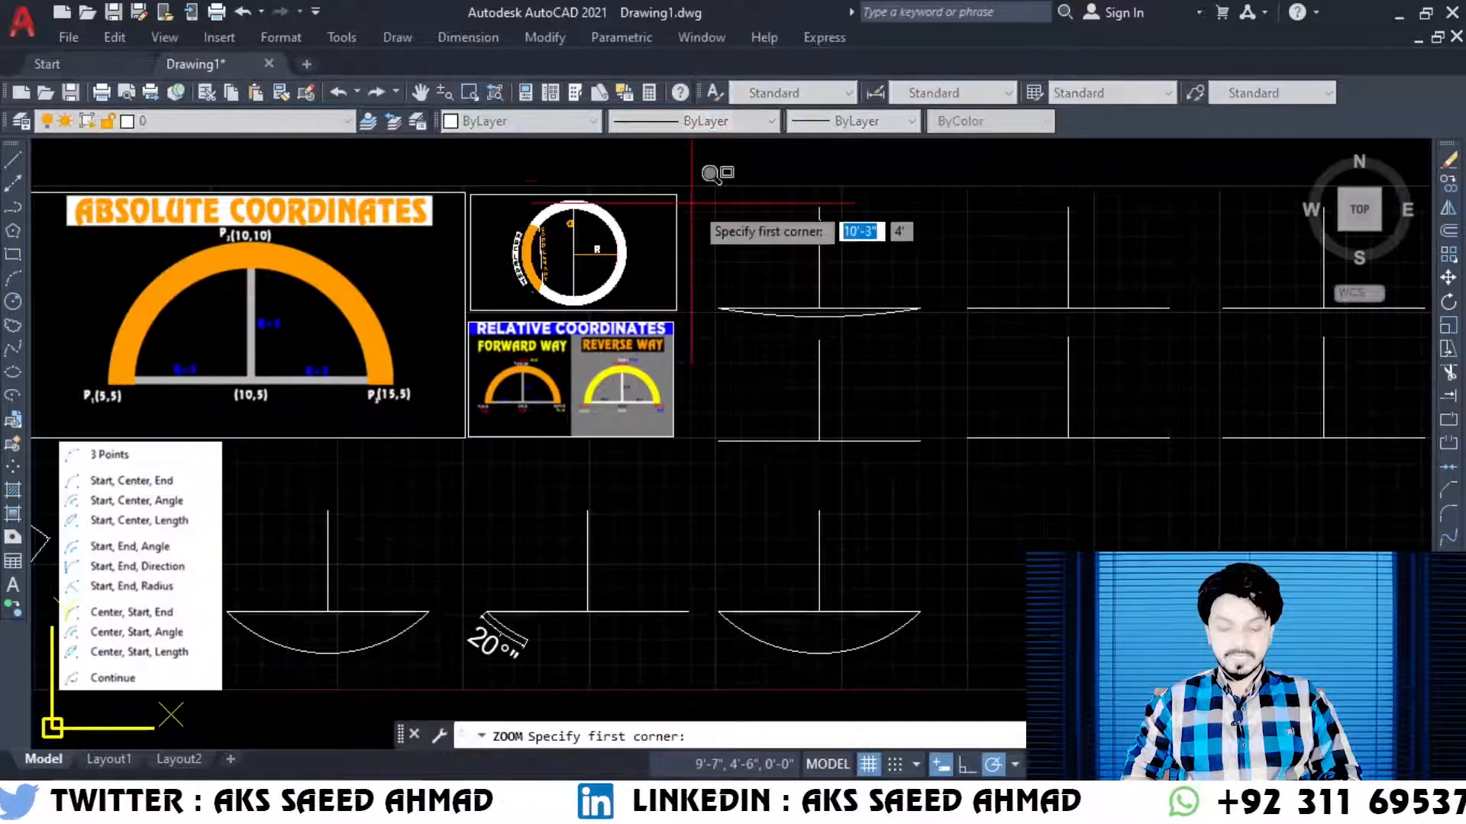
click(685, 170)
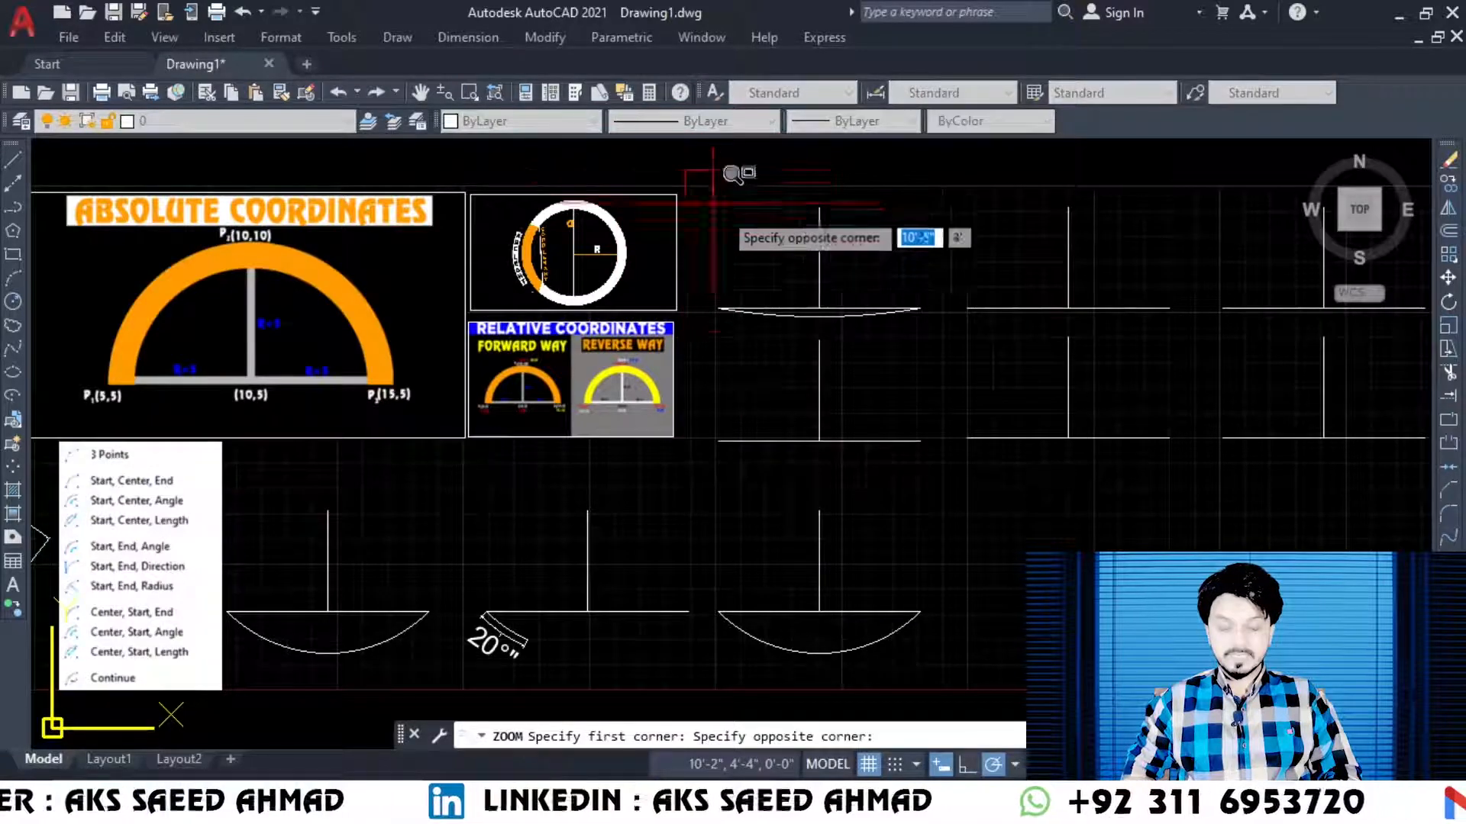
click(977, 302)
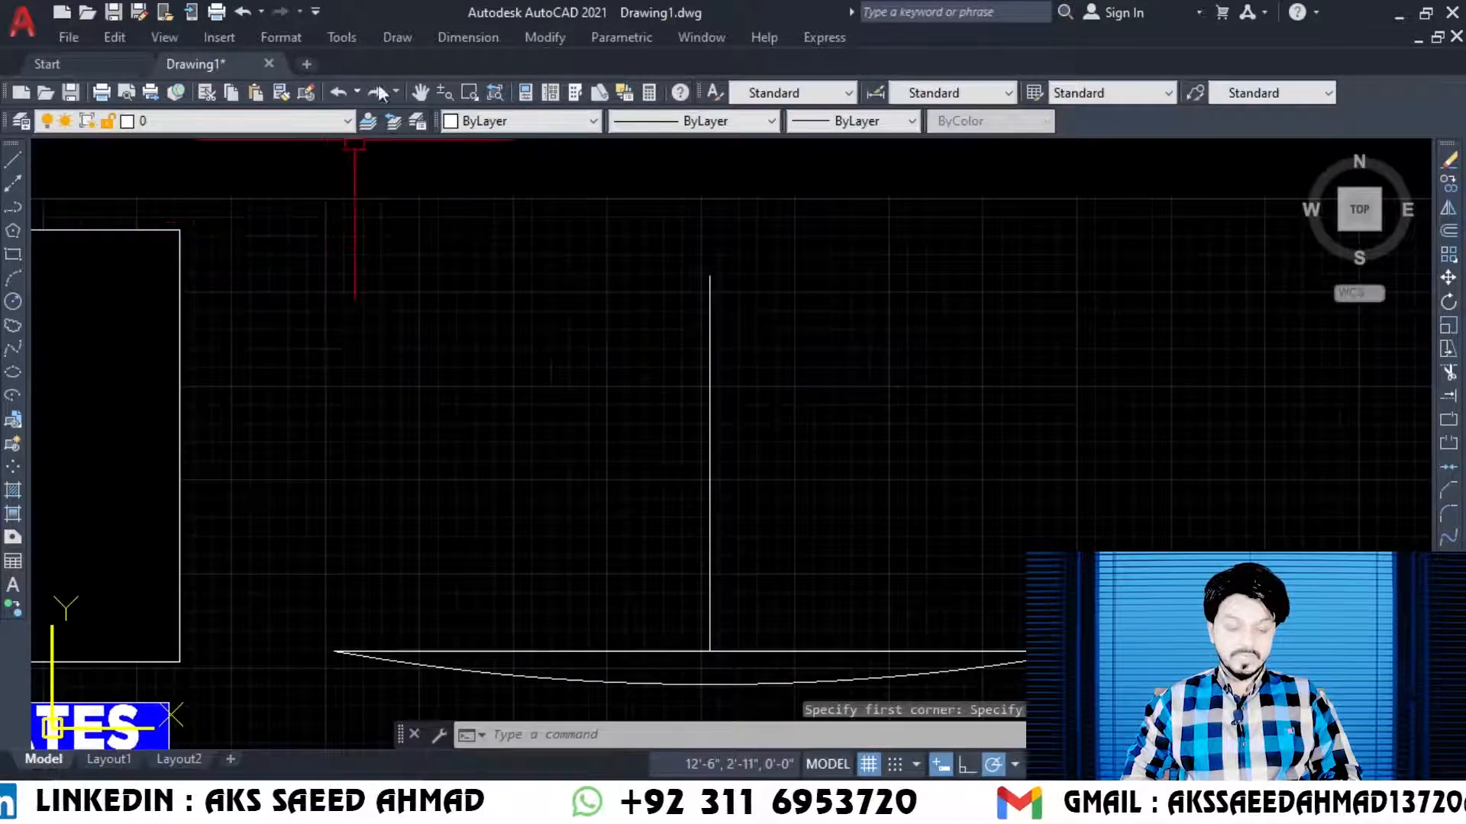
click(468, 38)
click(538, 264)
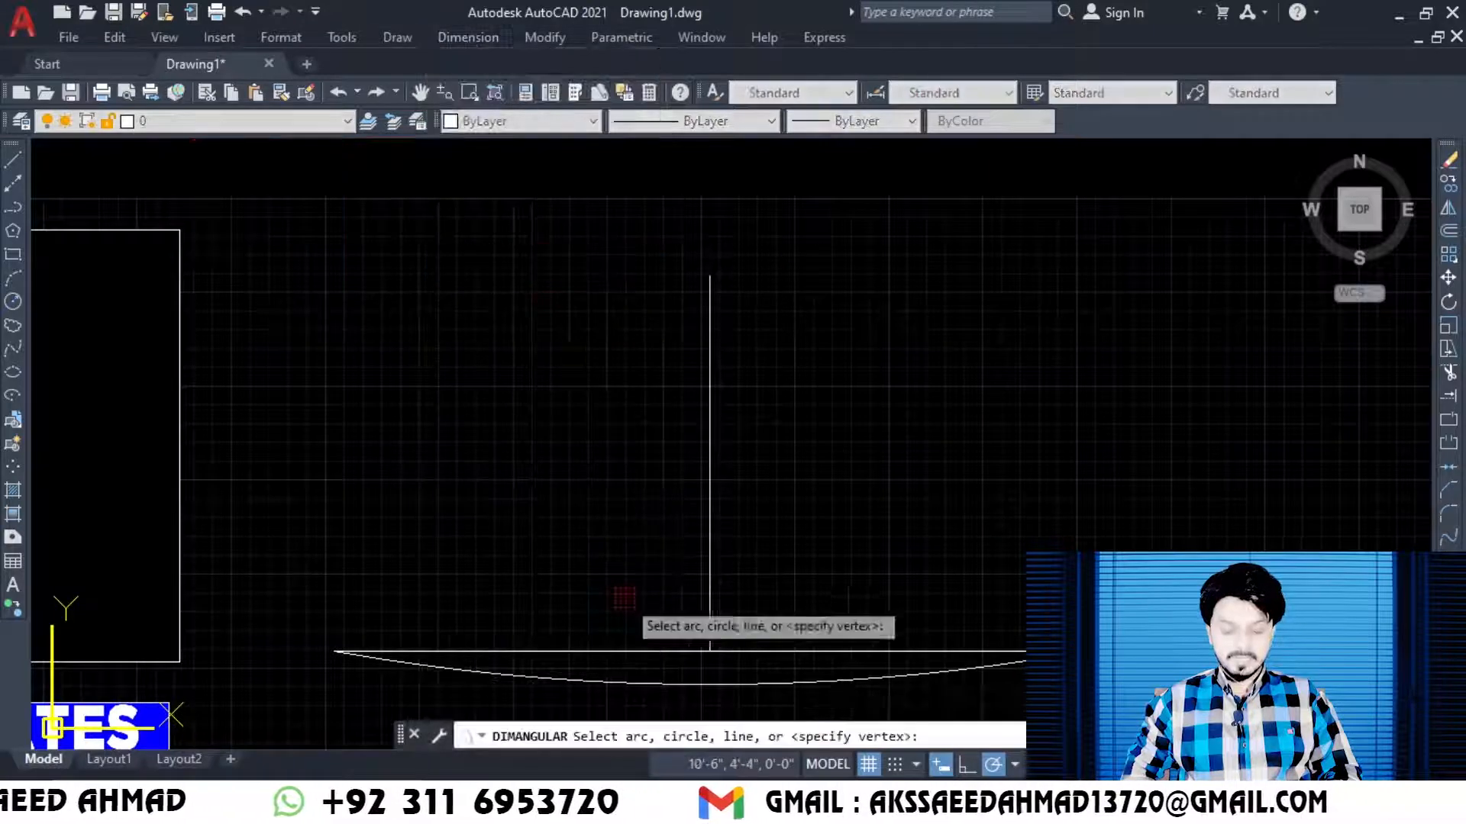
click(671, 683)
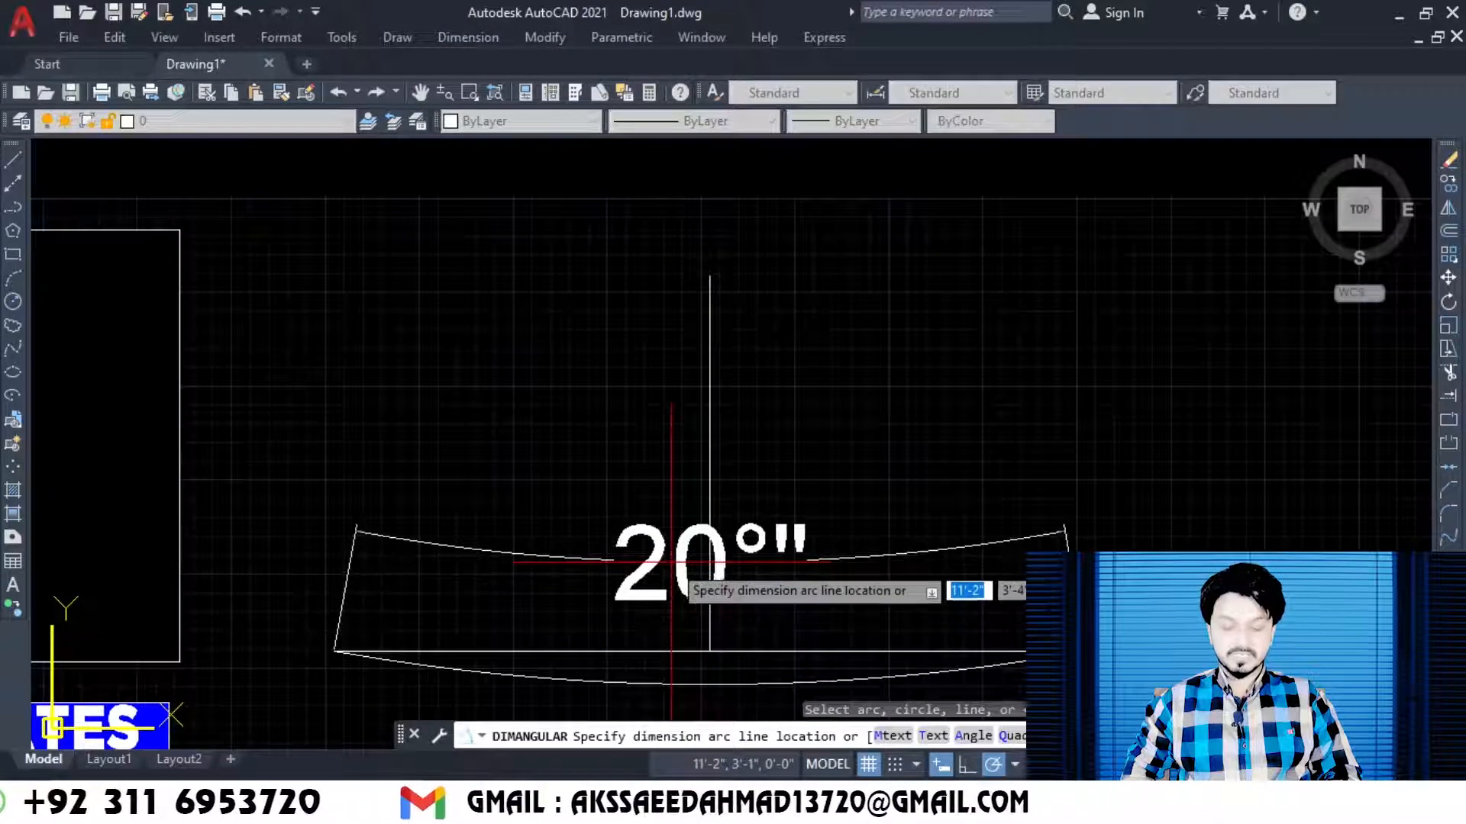
click(671, 562)
Step: Draw a Start, End, Direction arc between the horizontal line's endpoints on the top row's second line pair, curving above the line
click(494, 93)
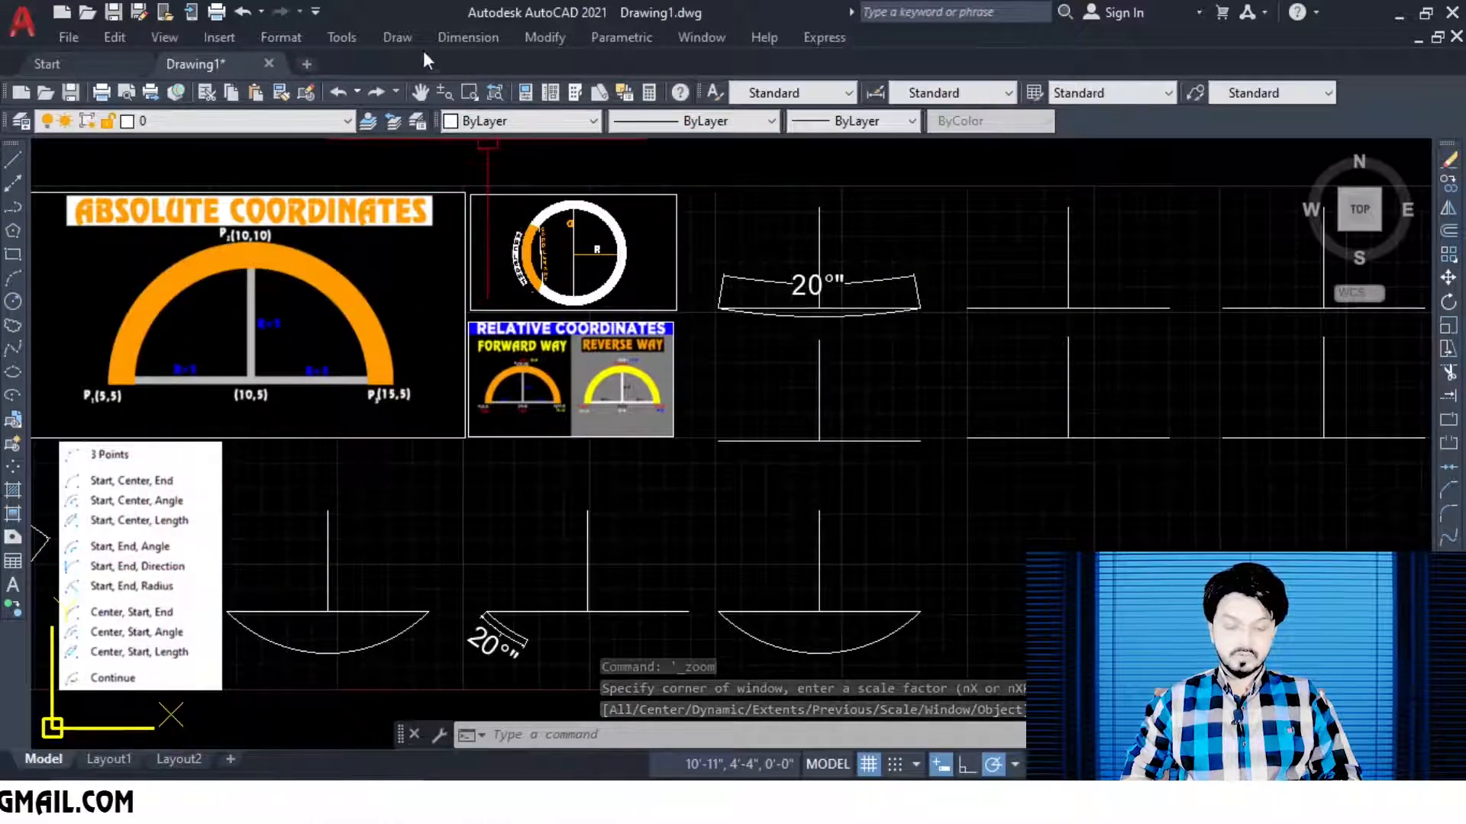
click(397, 38)
mouse_move(538, 324)
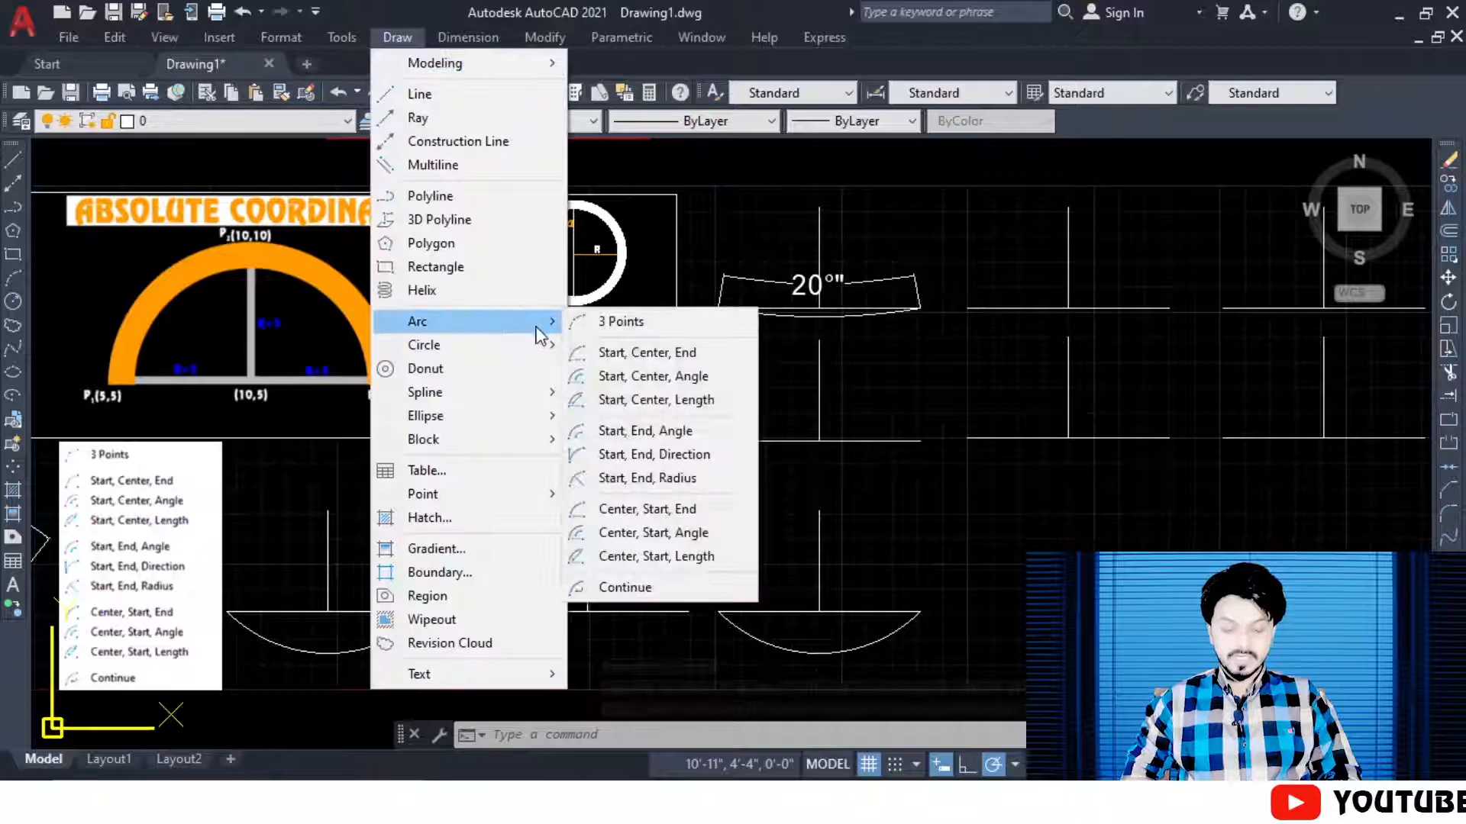
click(678, 456)
click(967, 308)
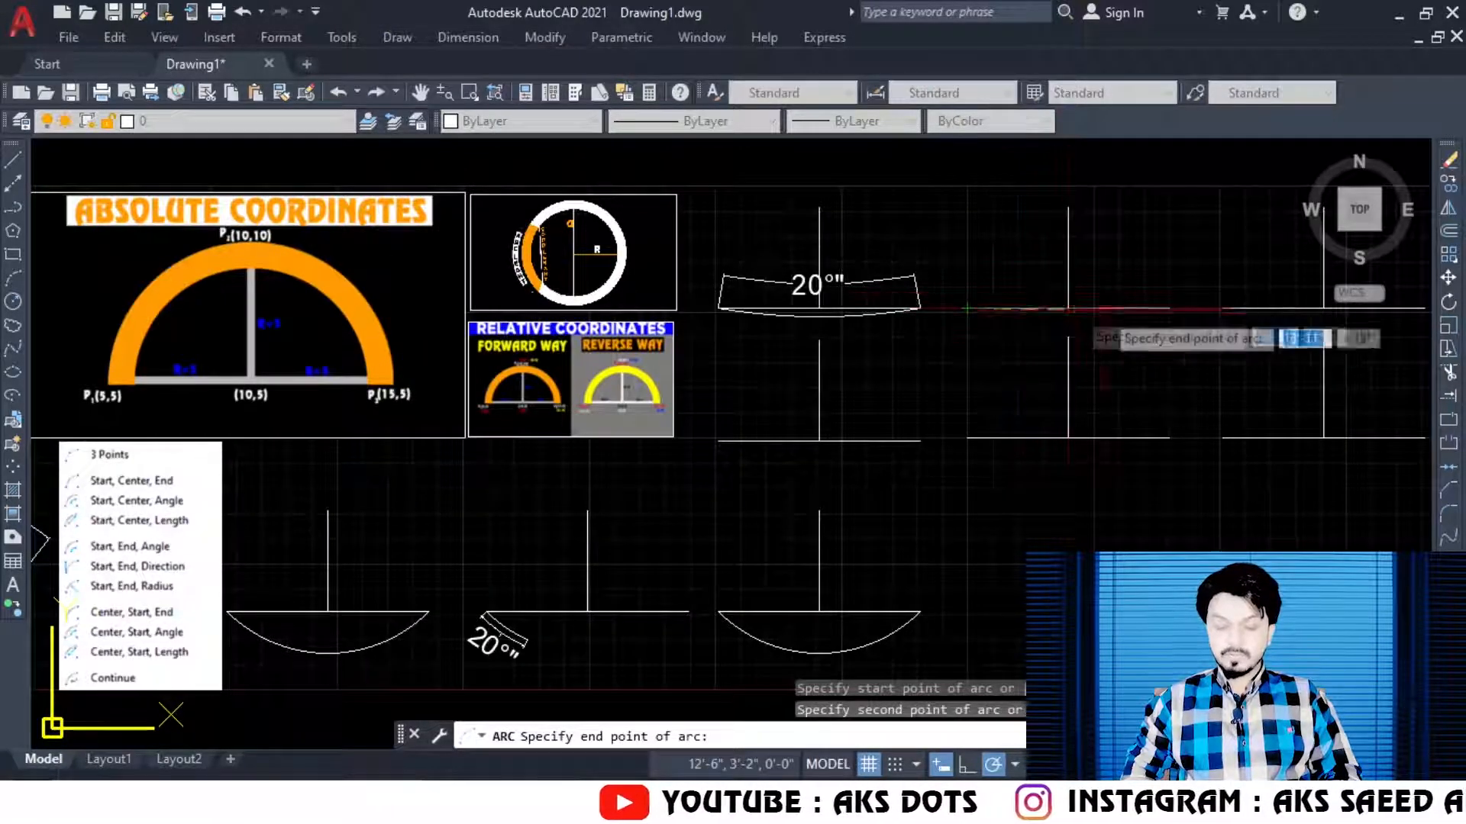
click(1168, 308)
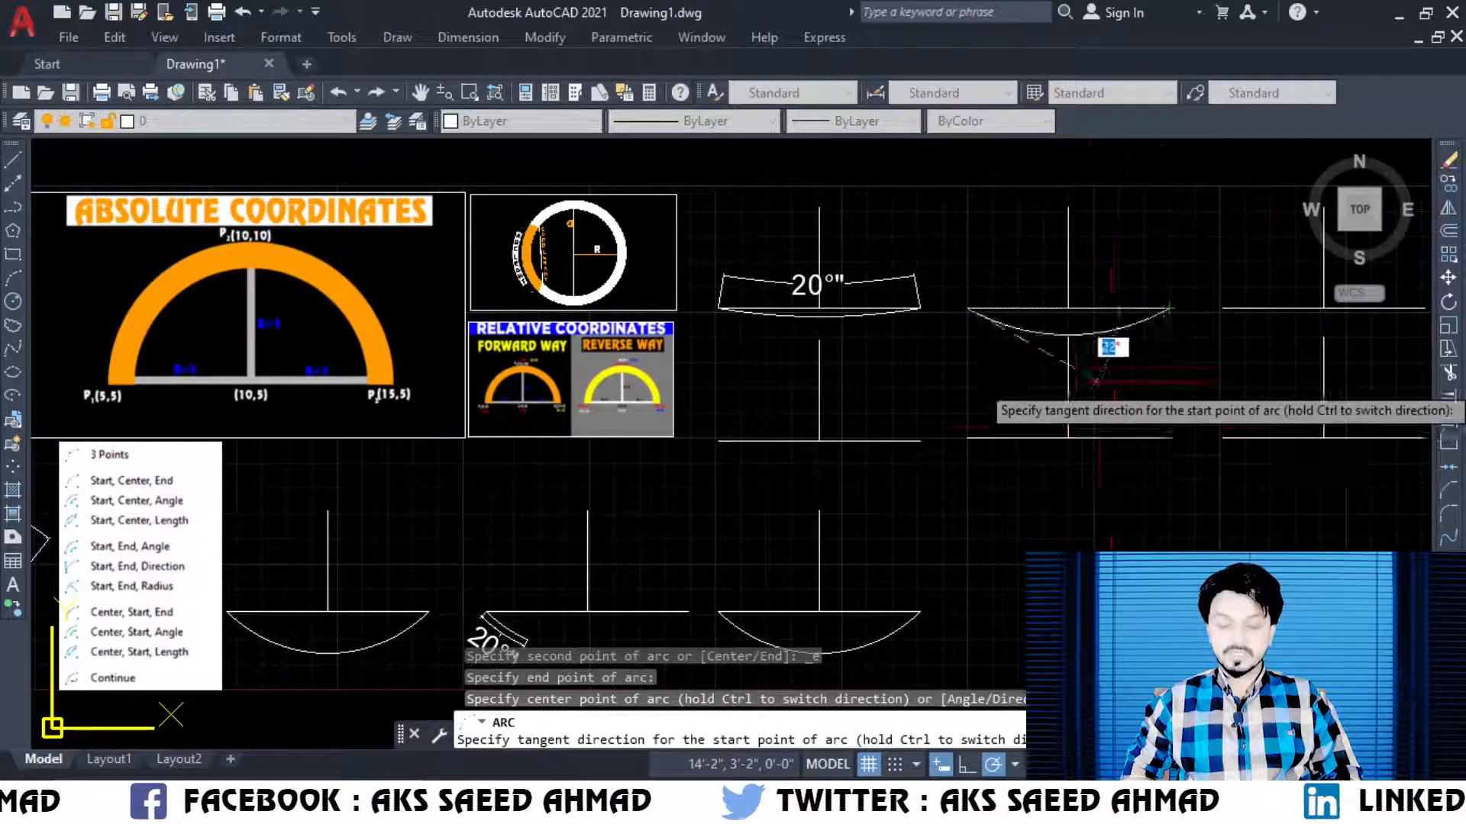
click(1096, 208)
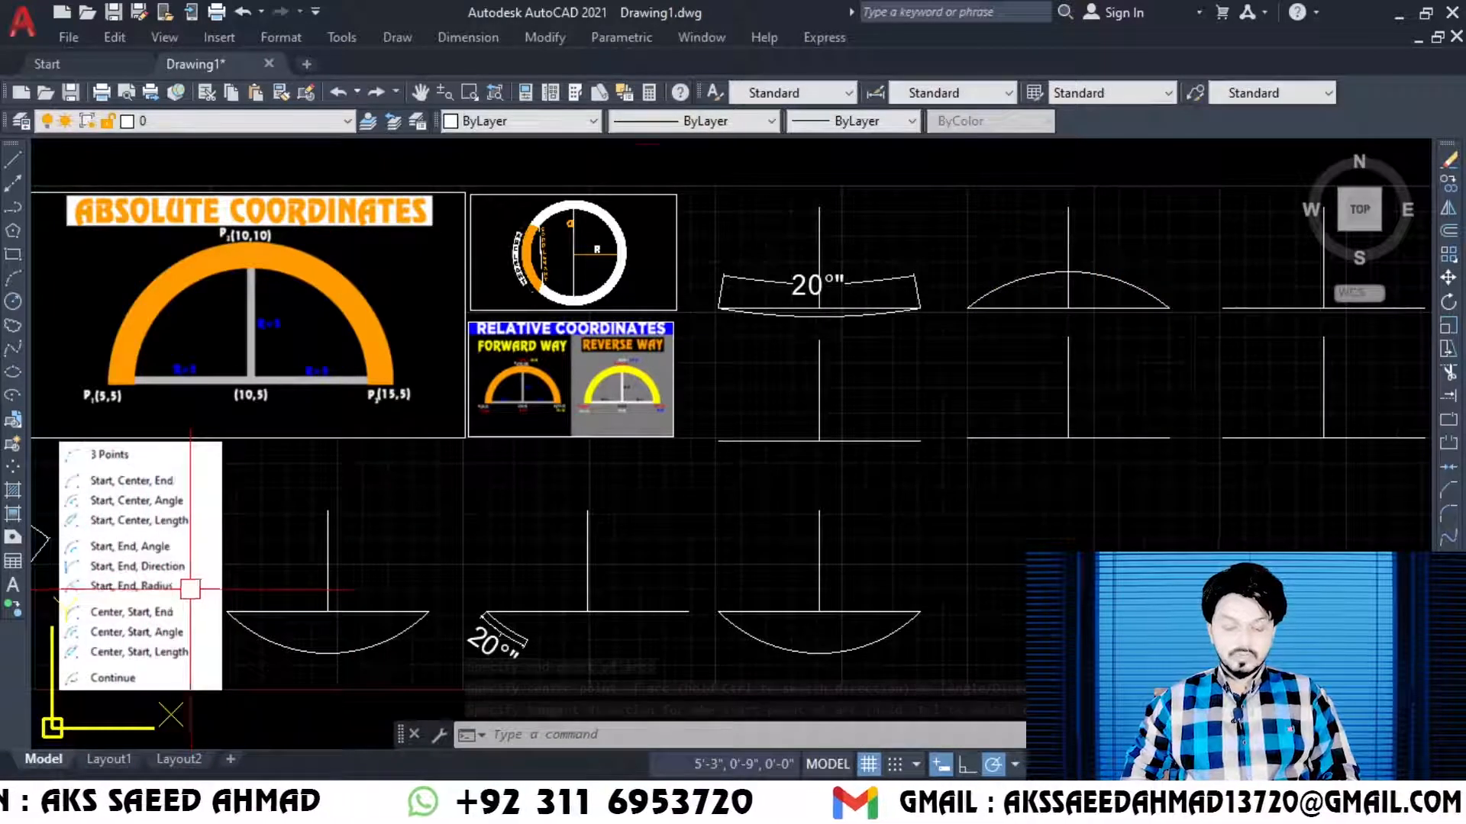
Step: Draw a Start, End, Radius arc between the horizontal line's endpoints on the top row's third line pair, with a radius of 10
click(397, 38)
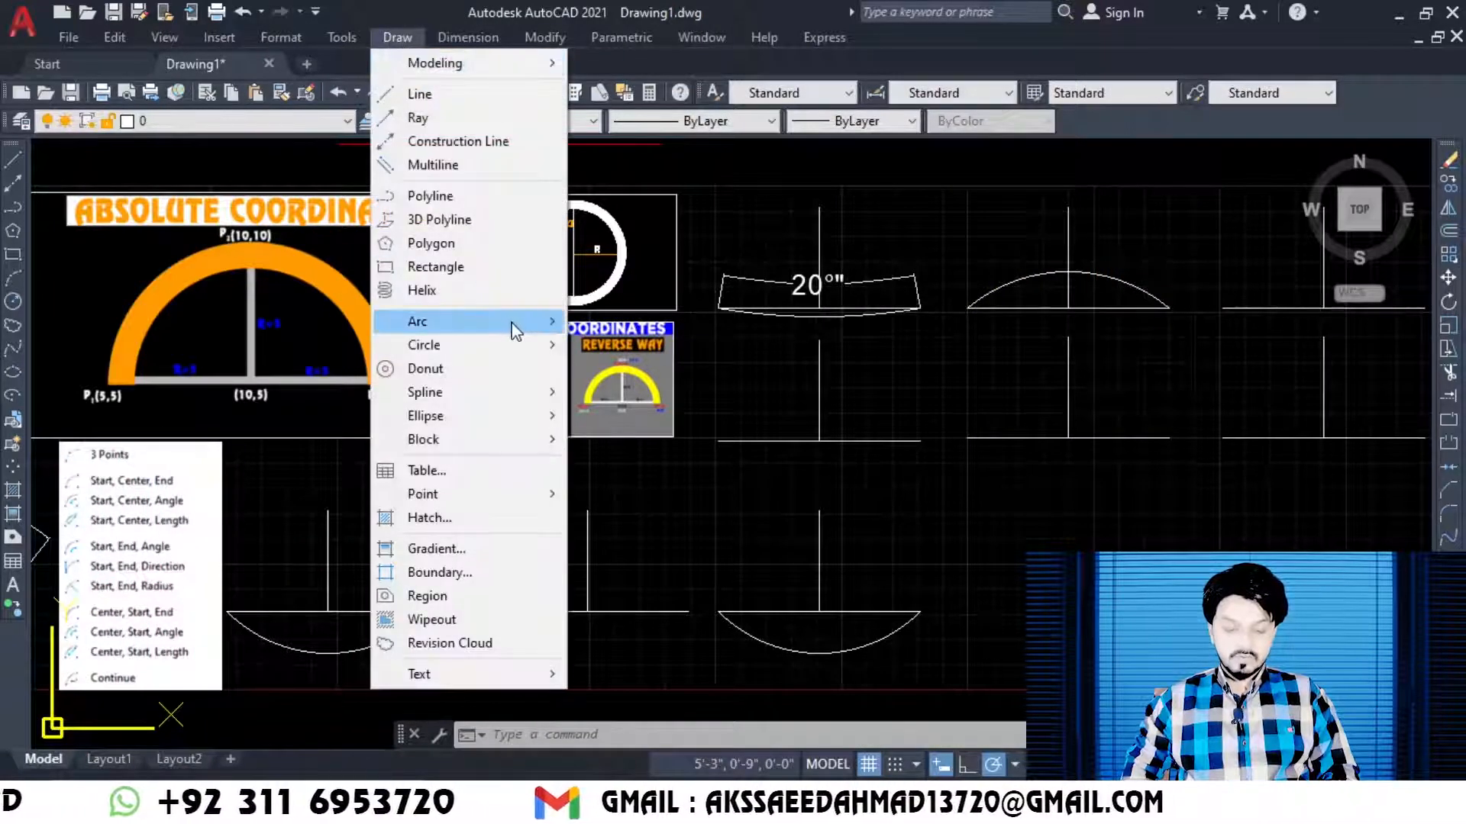
mouse_move(517, 330)
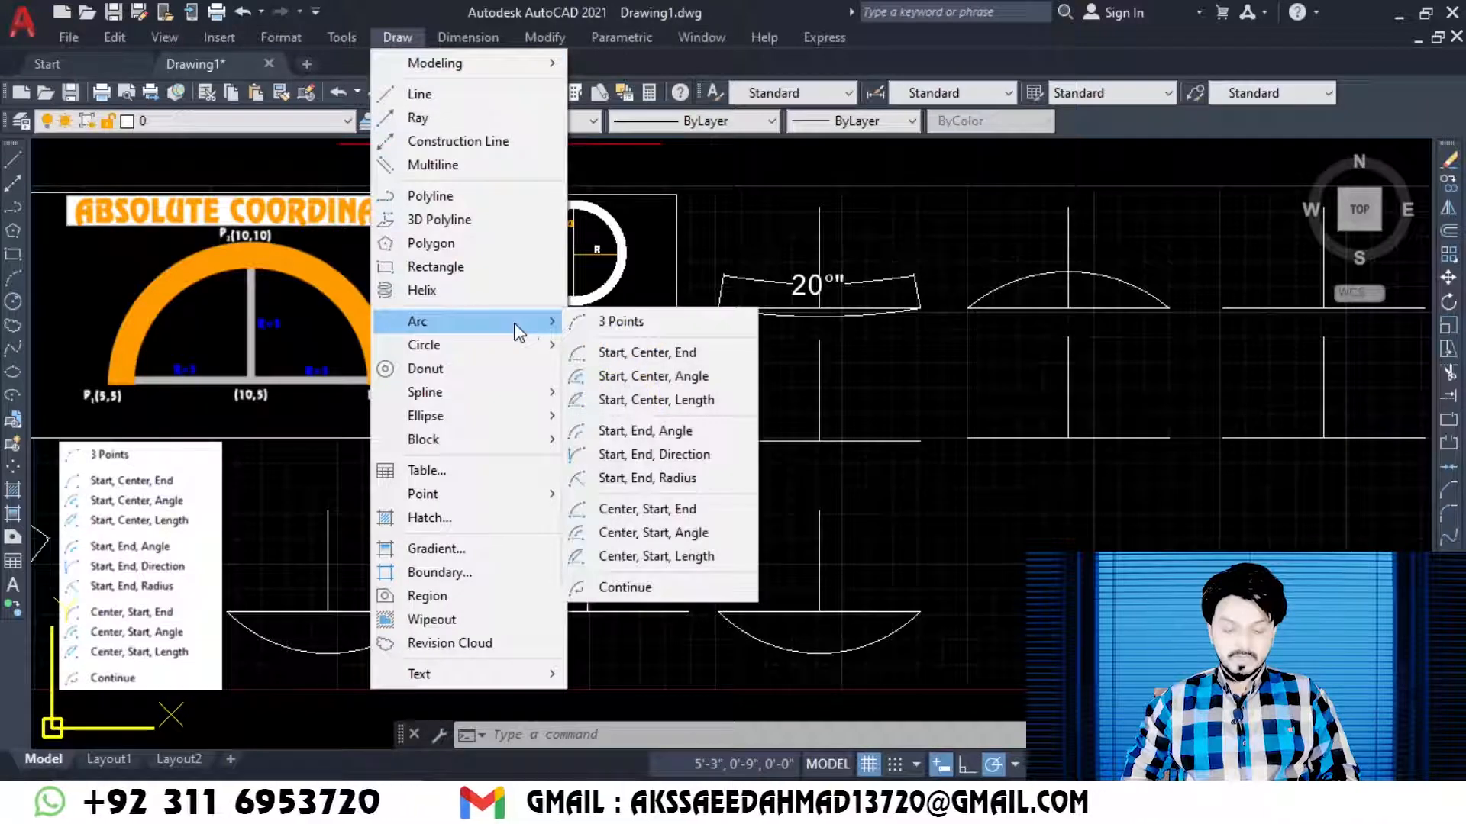
click(684, 479)
click(1223, 309)
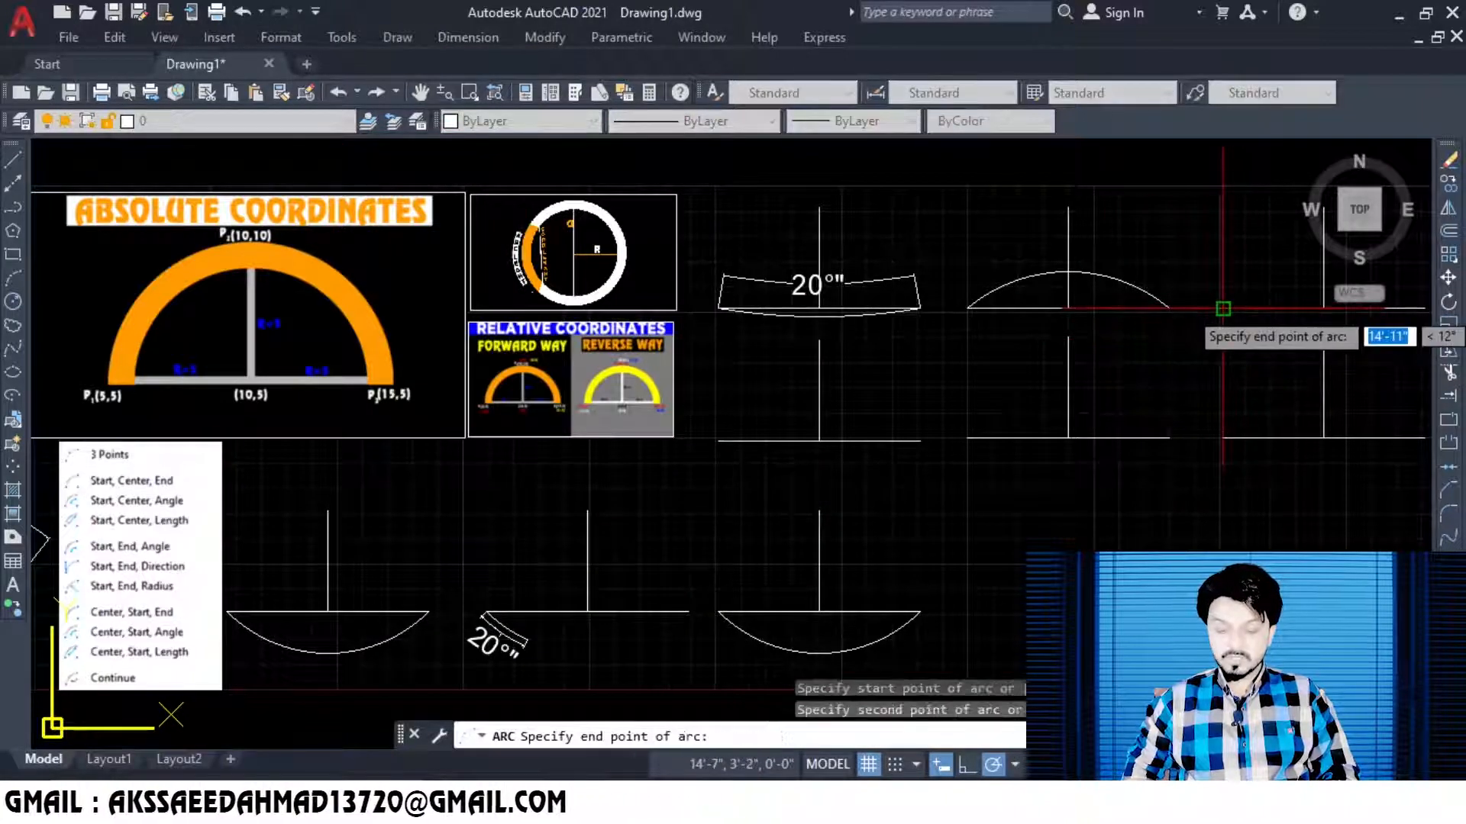
click(1425, 309)
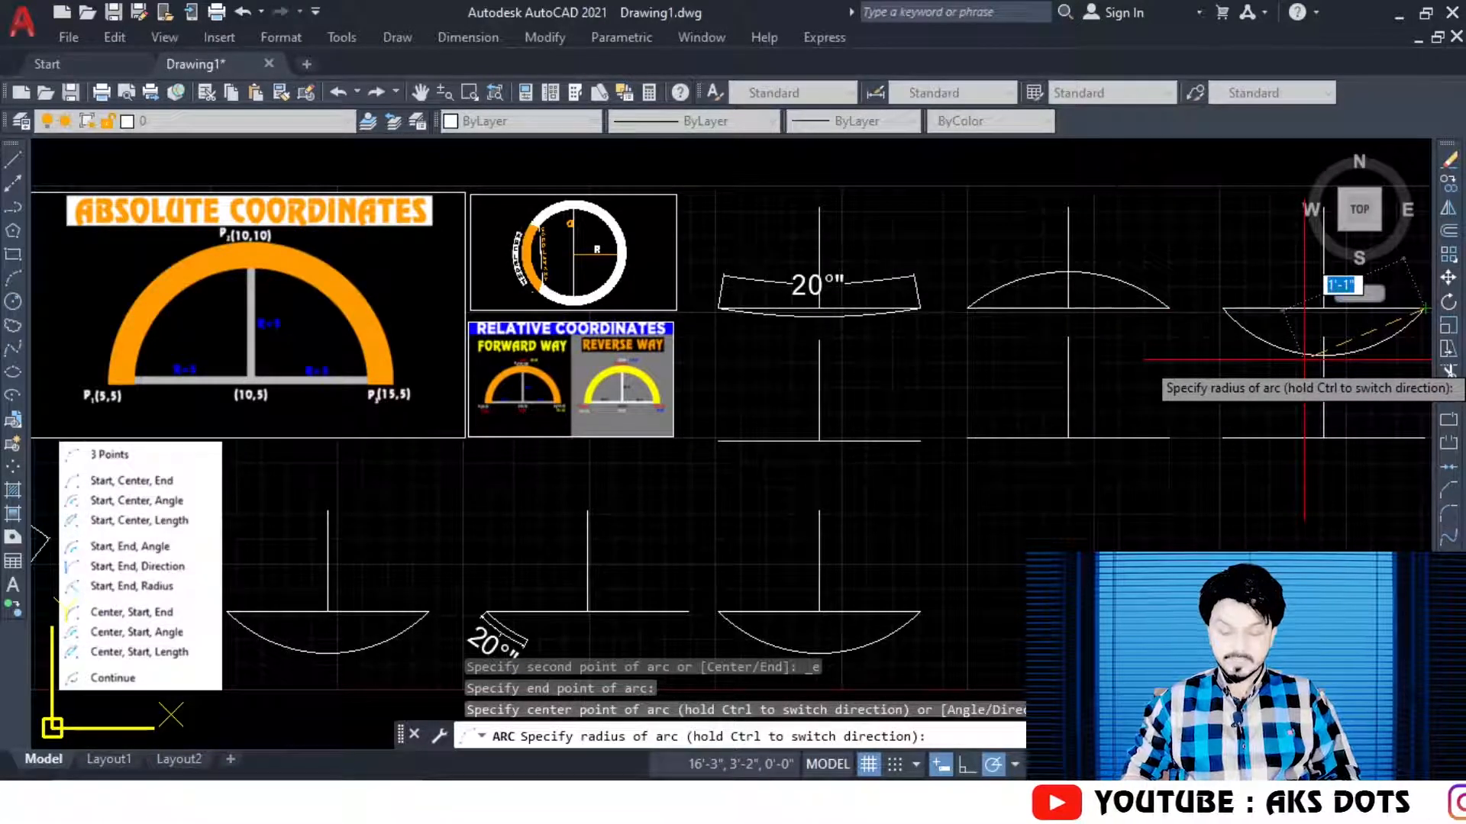
text(10)
key(Return)
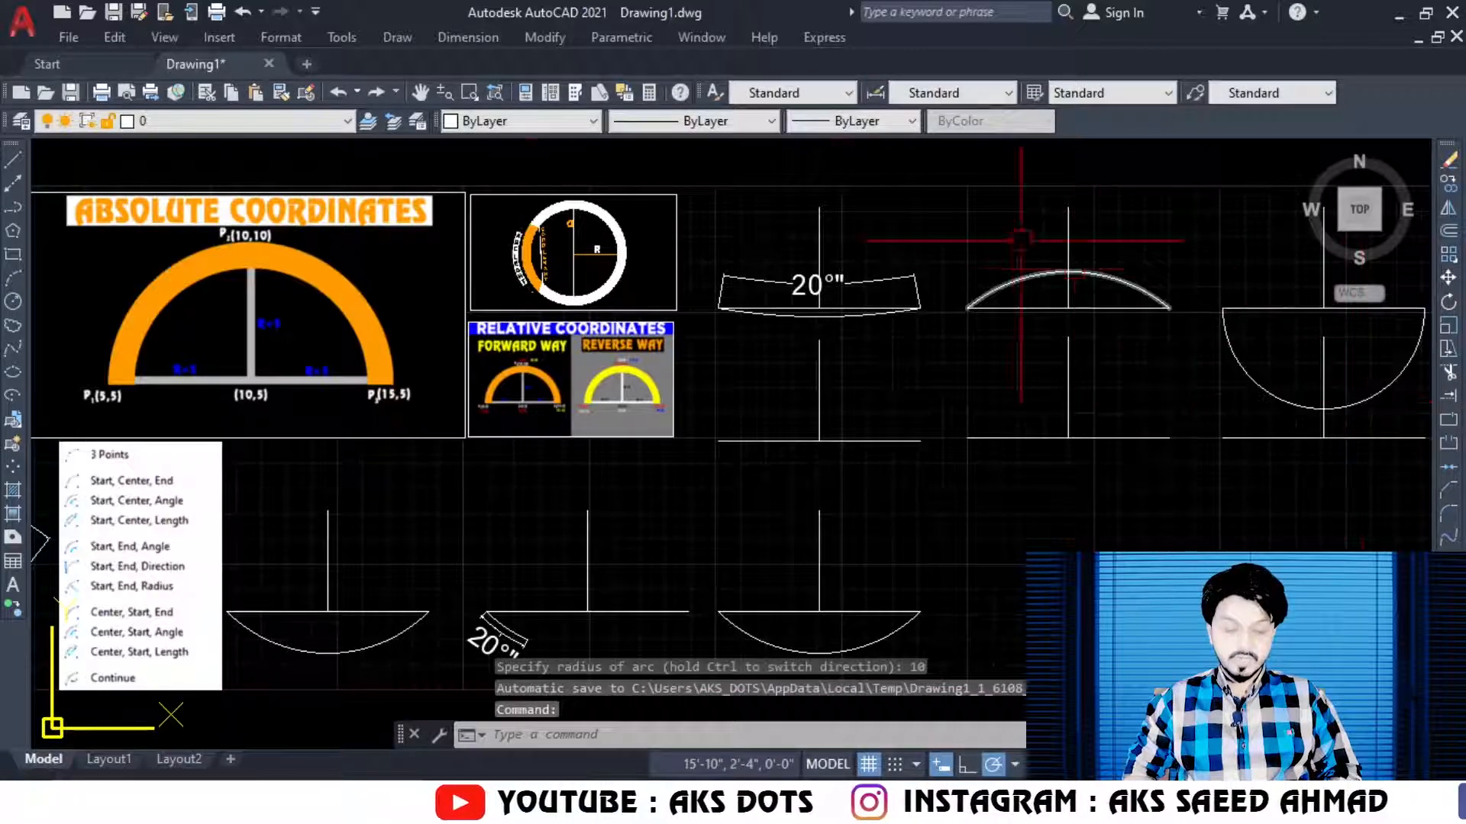
Step: Add a radius dimension to the arc on the top row's third line pair, placing it outside the curve's left side
click(455, 36)
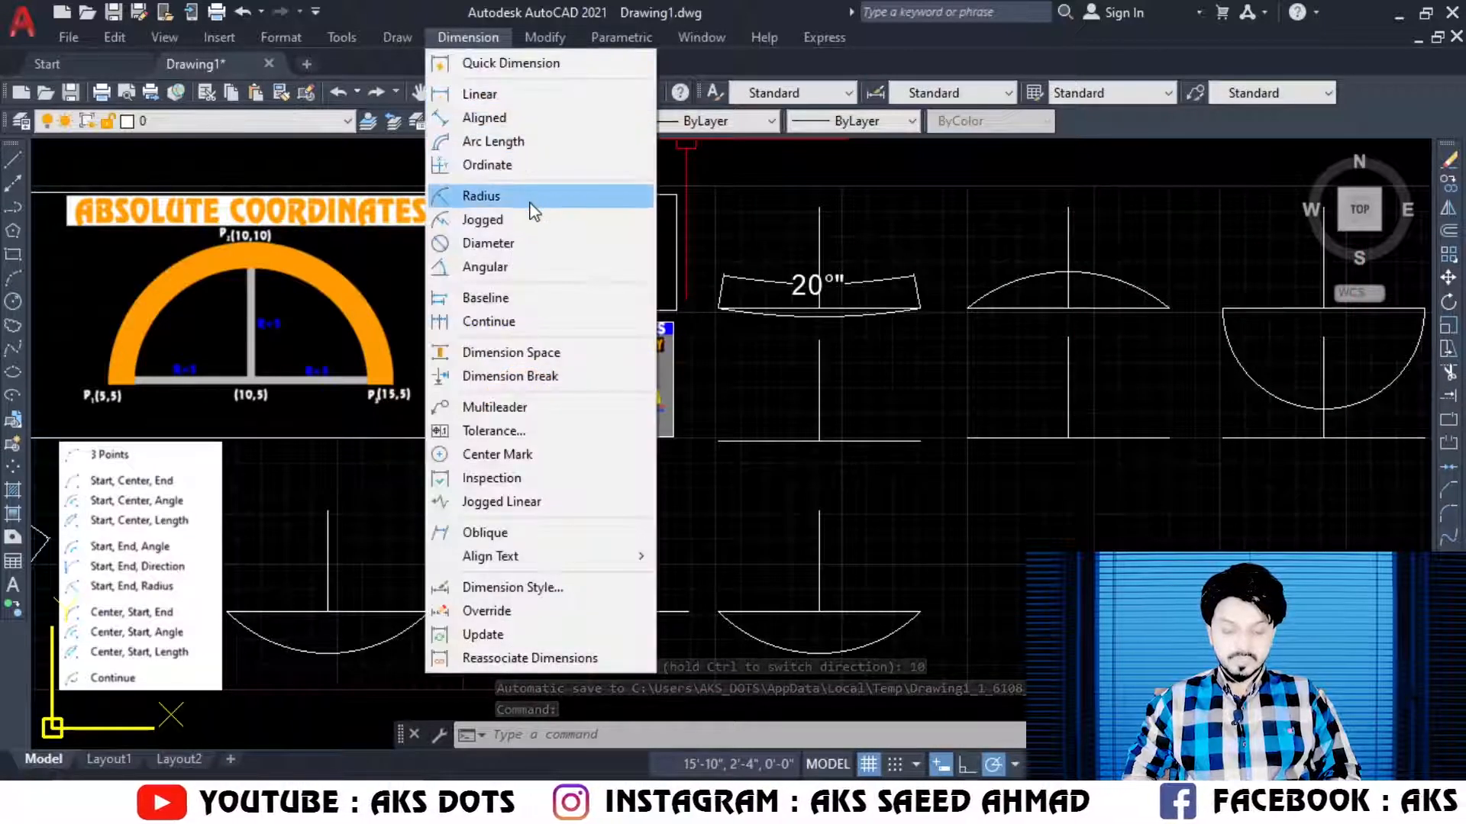
click(531, 197)
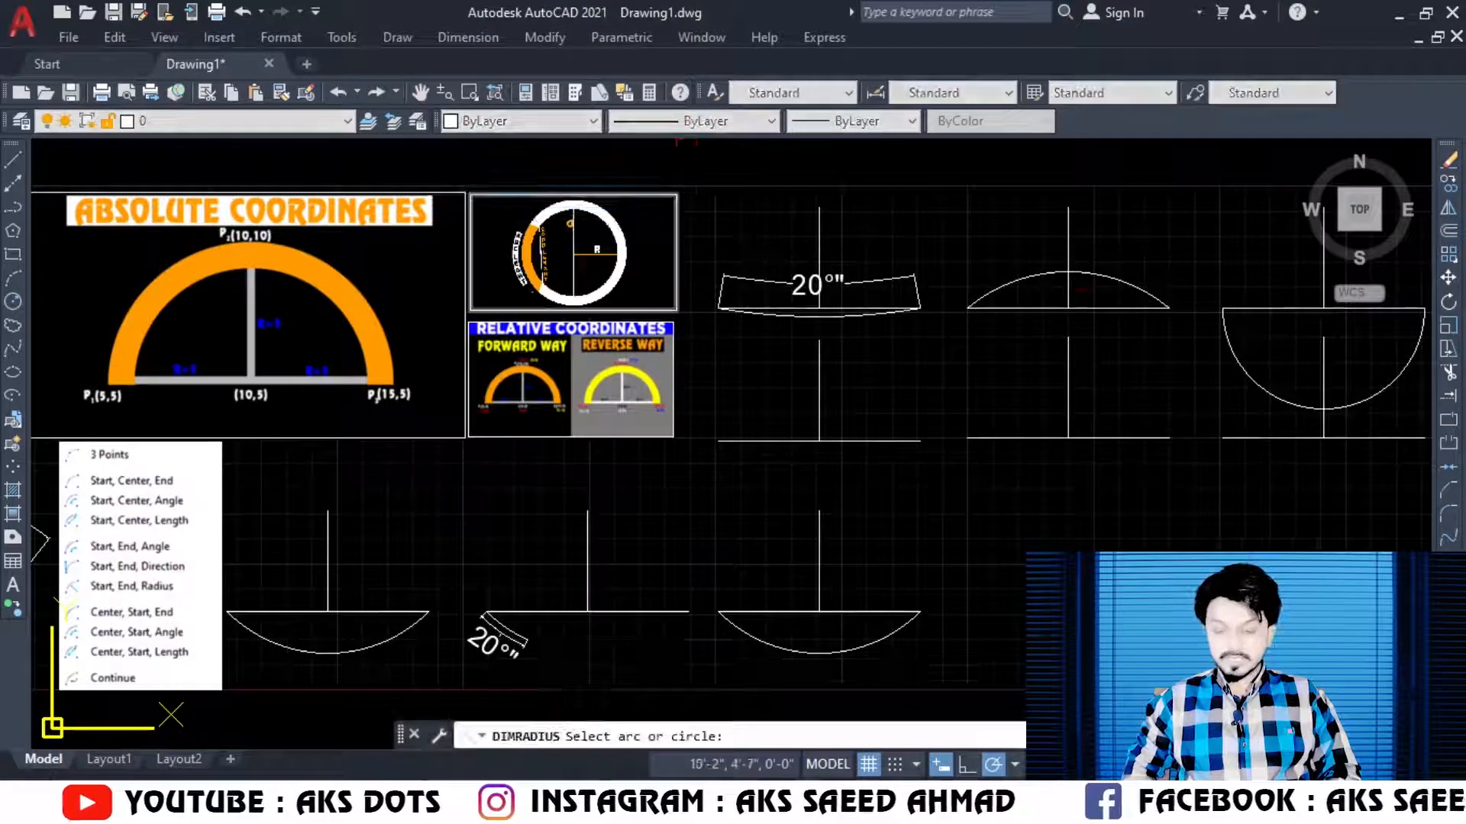
click(1230, 345)
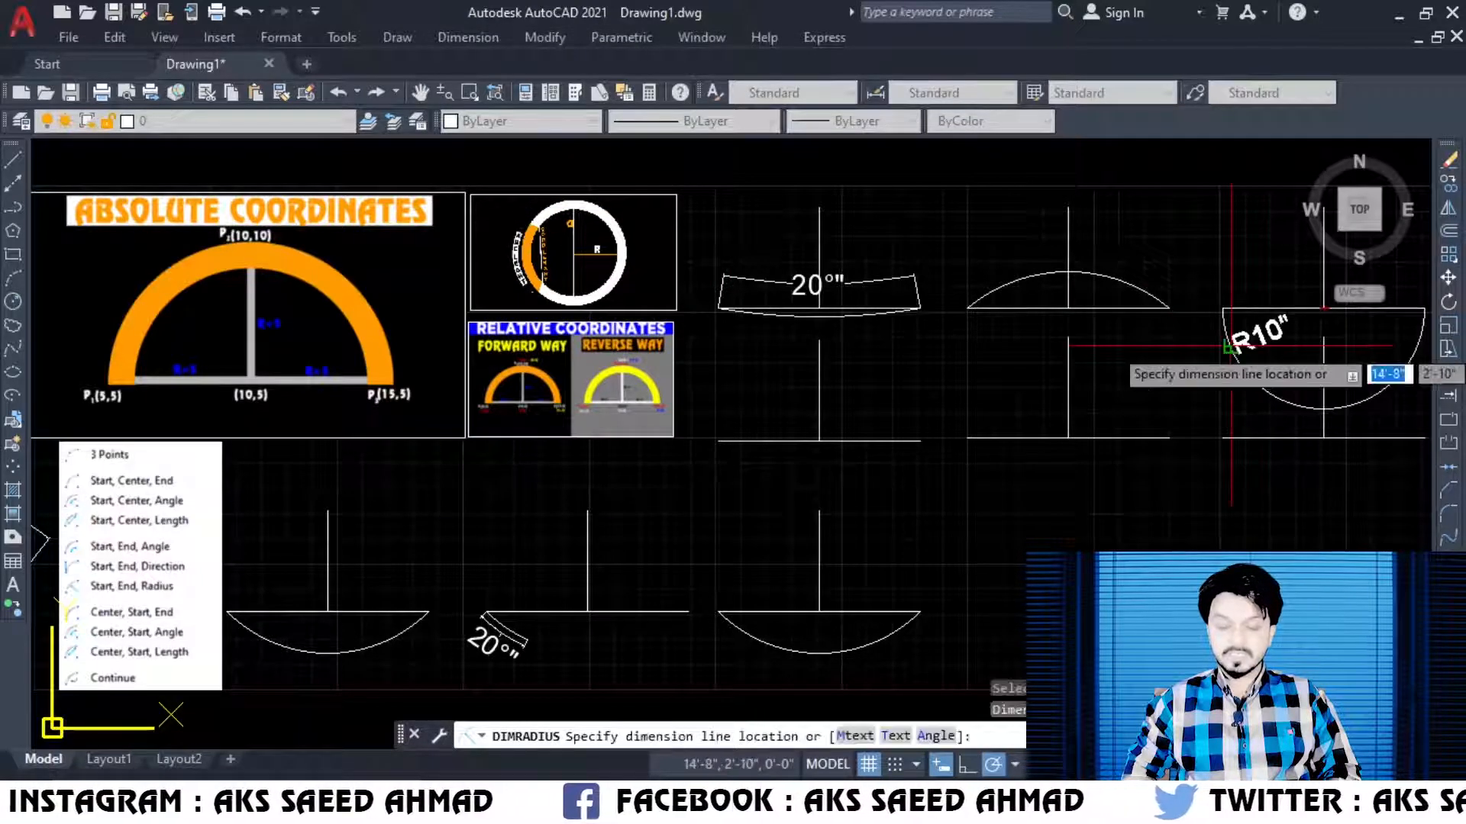
click(1212, 349)
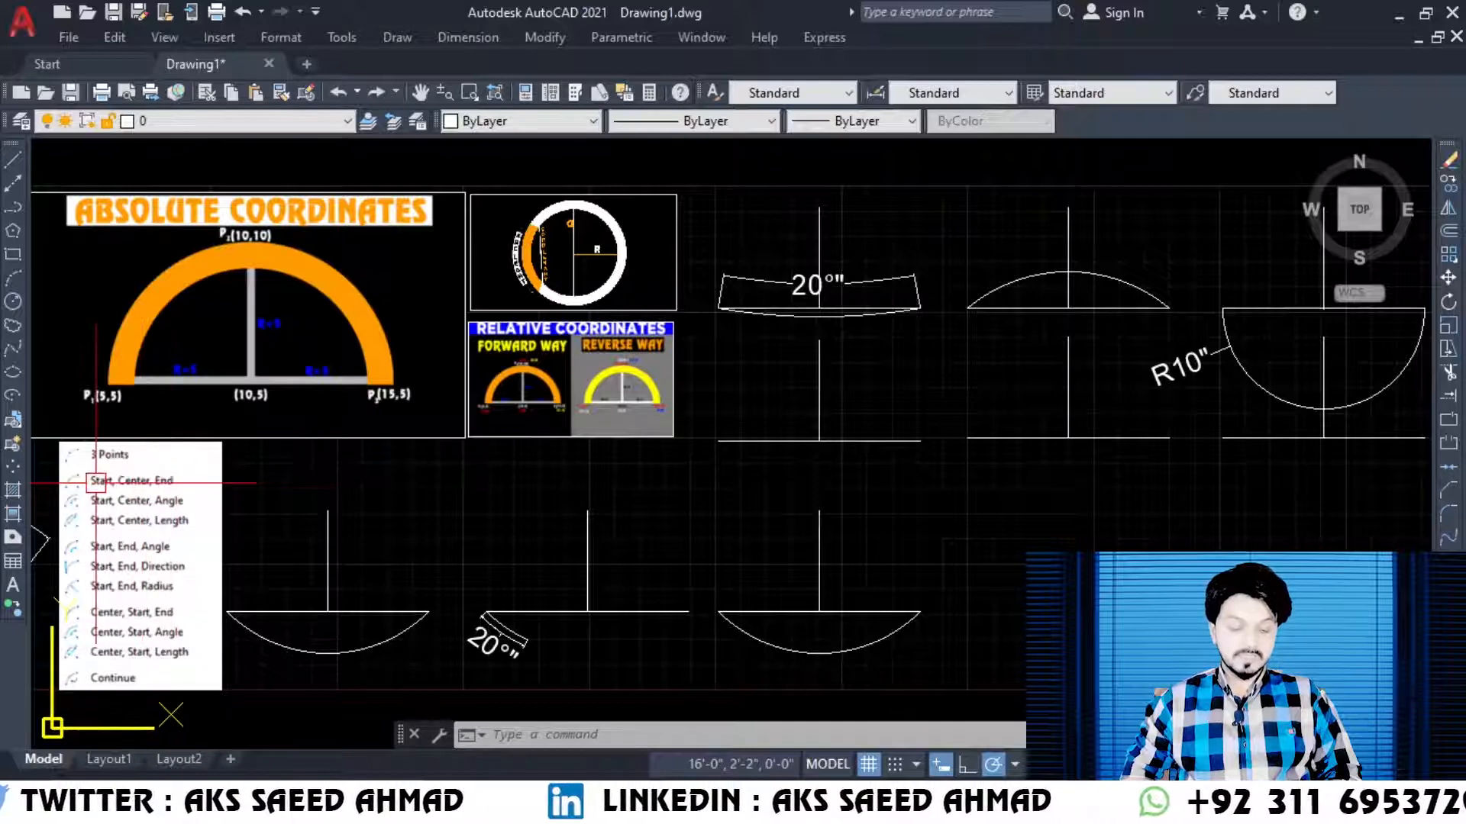
Step: Draw a Center, Start, End arc on the middle row's first line pair, centered on the vertical line's top and spanning the horizontal line's endpoints
click(398, 37)
mouse_move(489, 322)
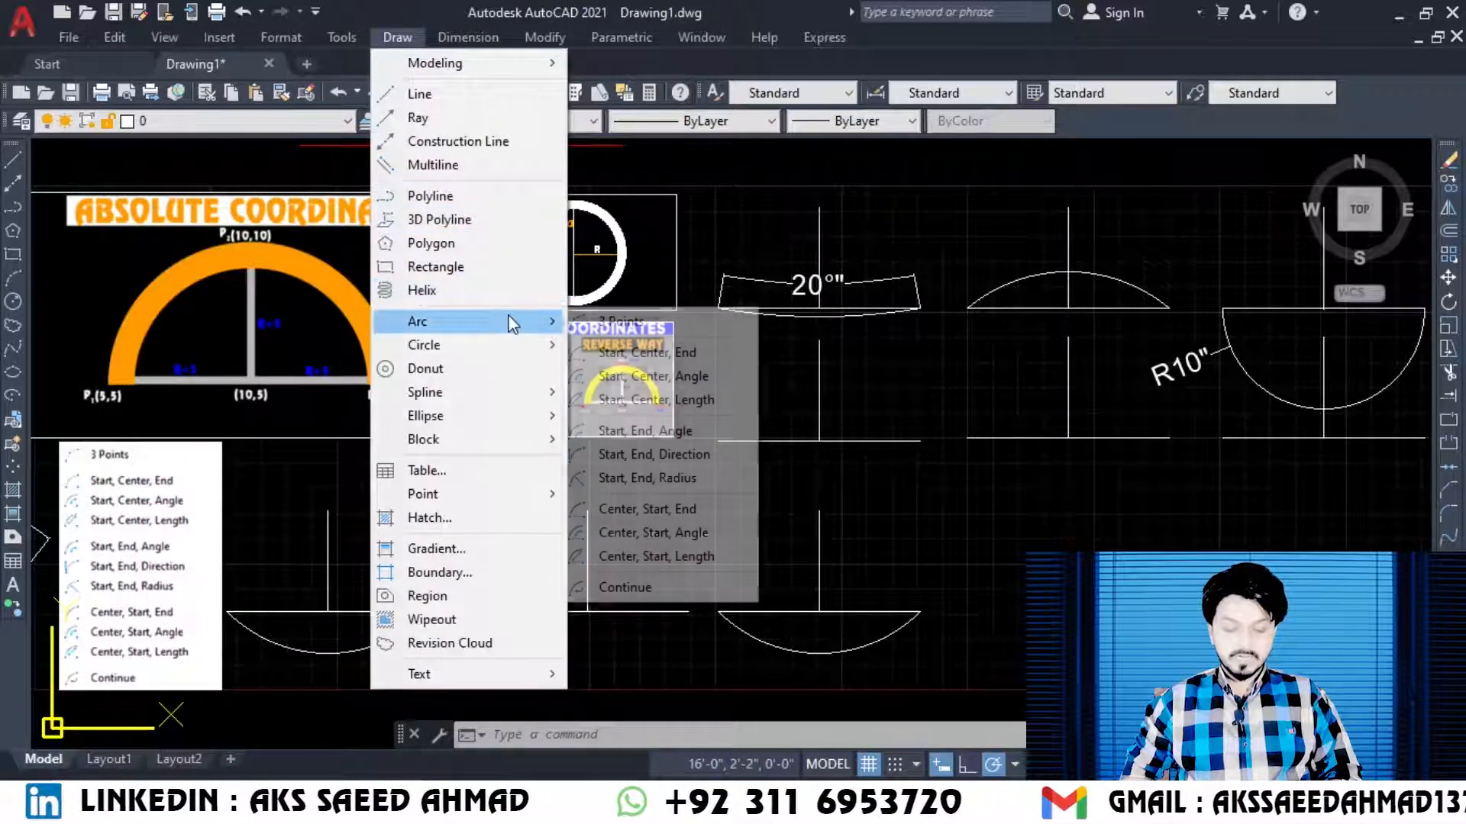
click(729, 515)
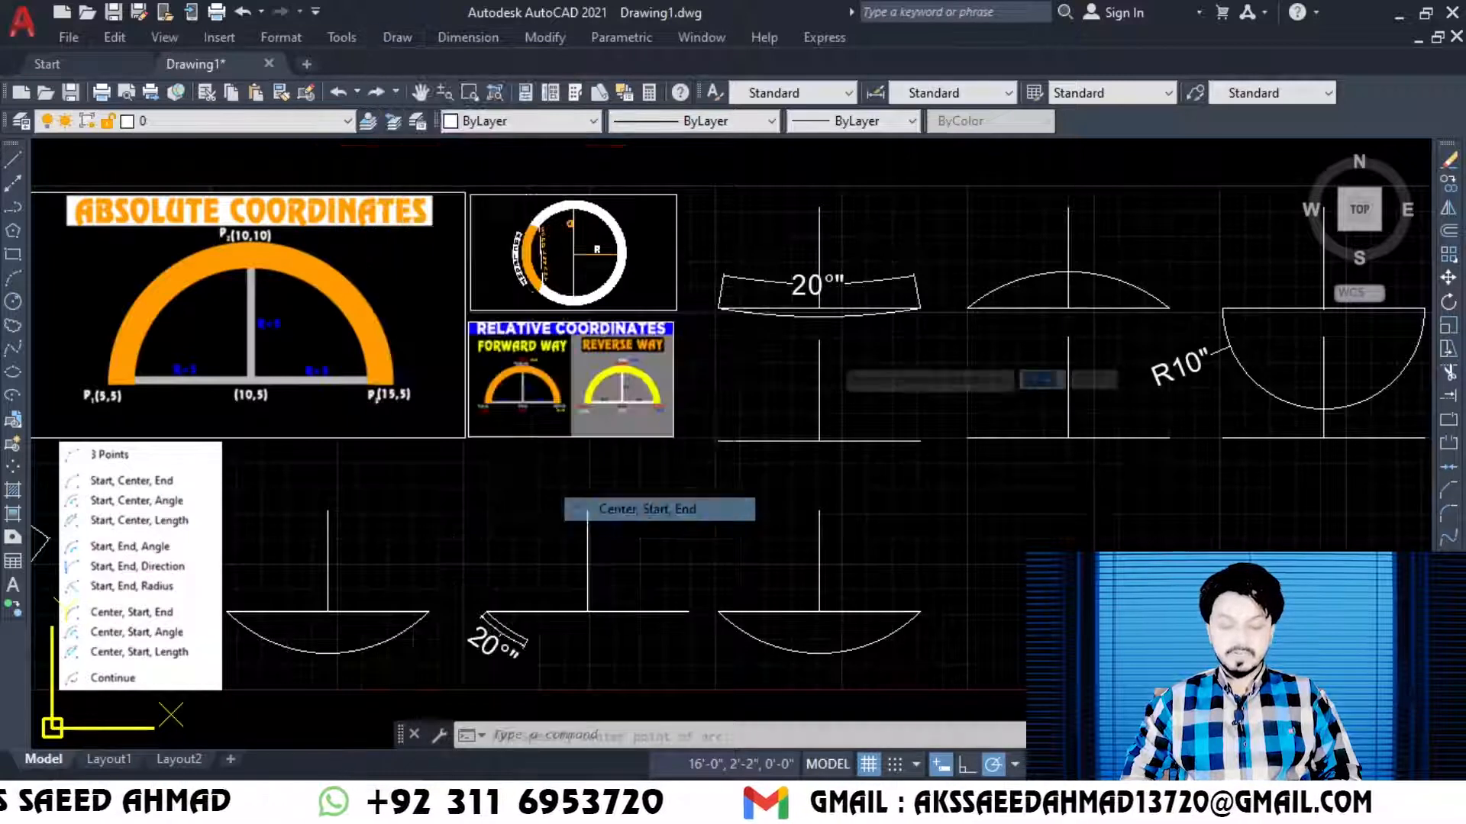
click(820, 340)
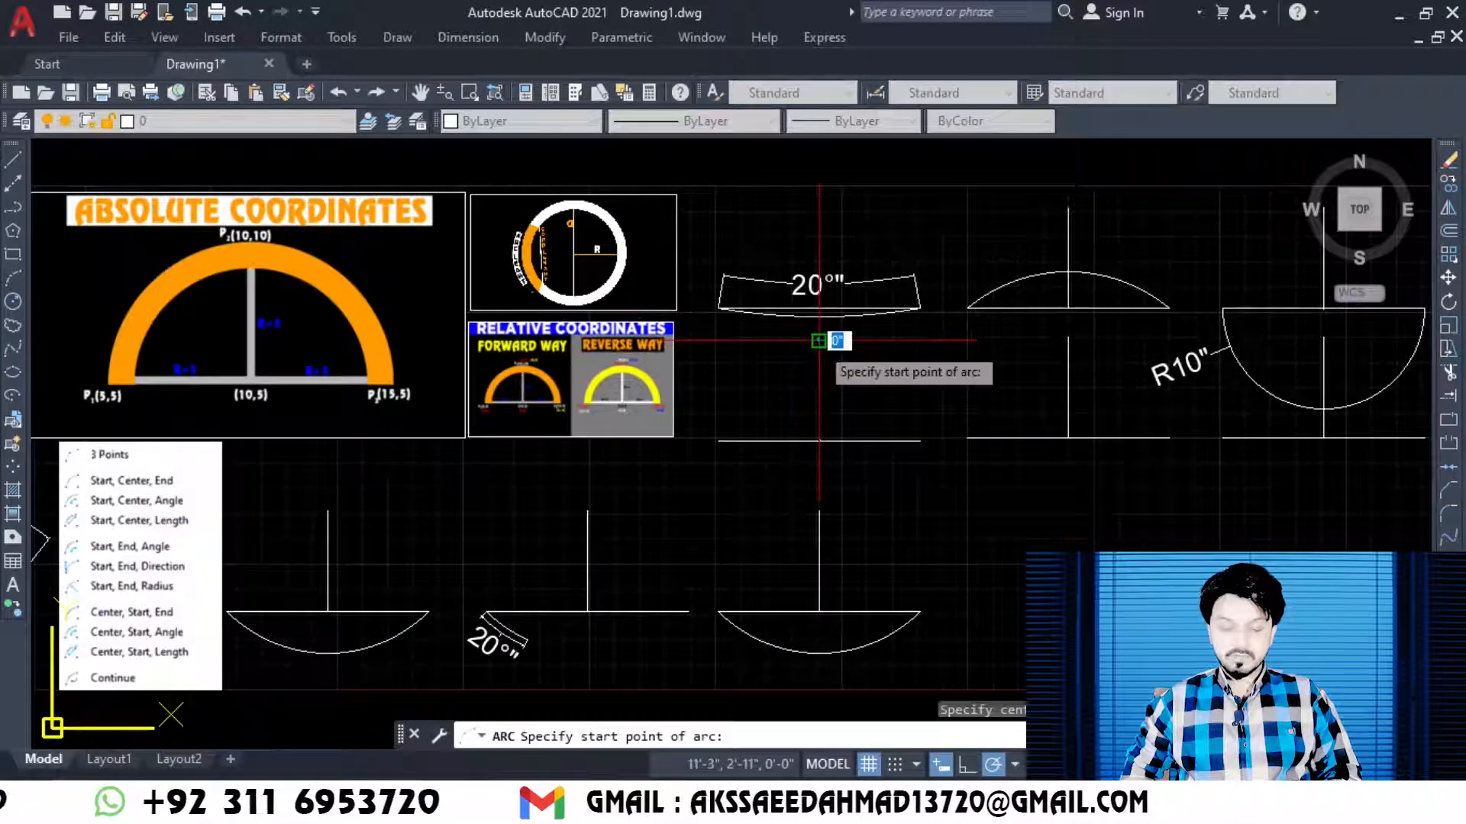
click(719, 441)
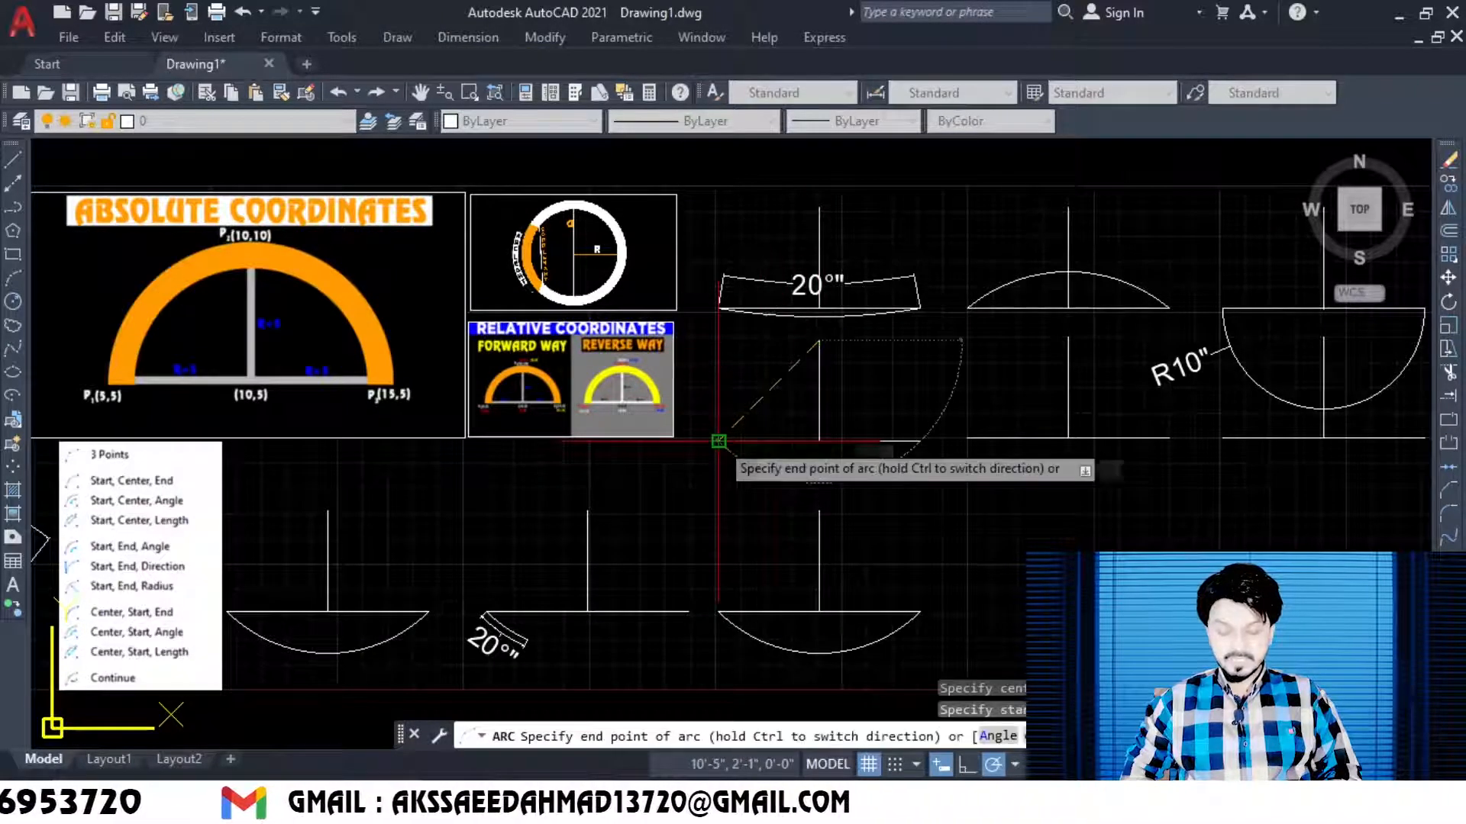
click(920, 441)
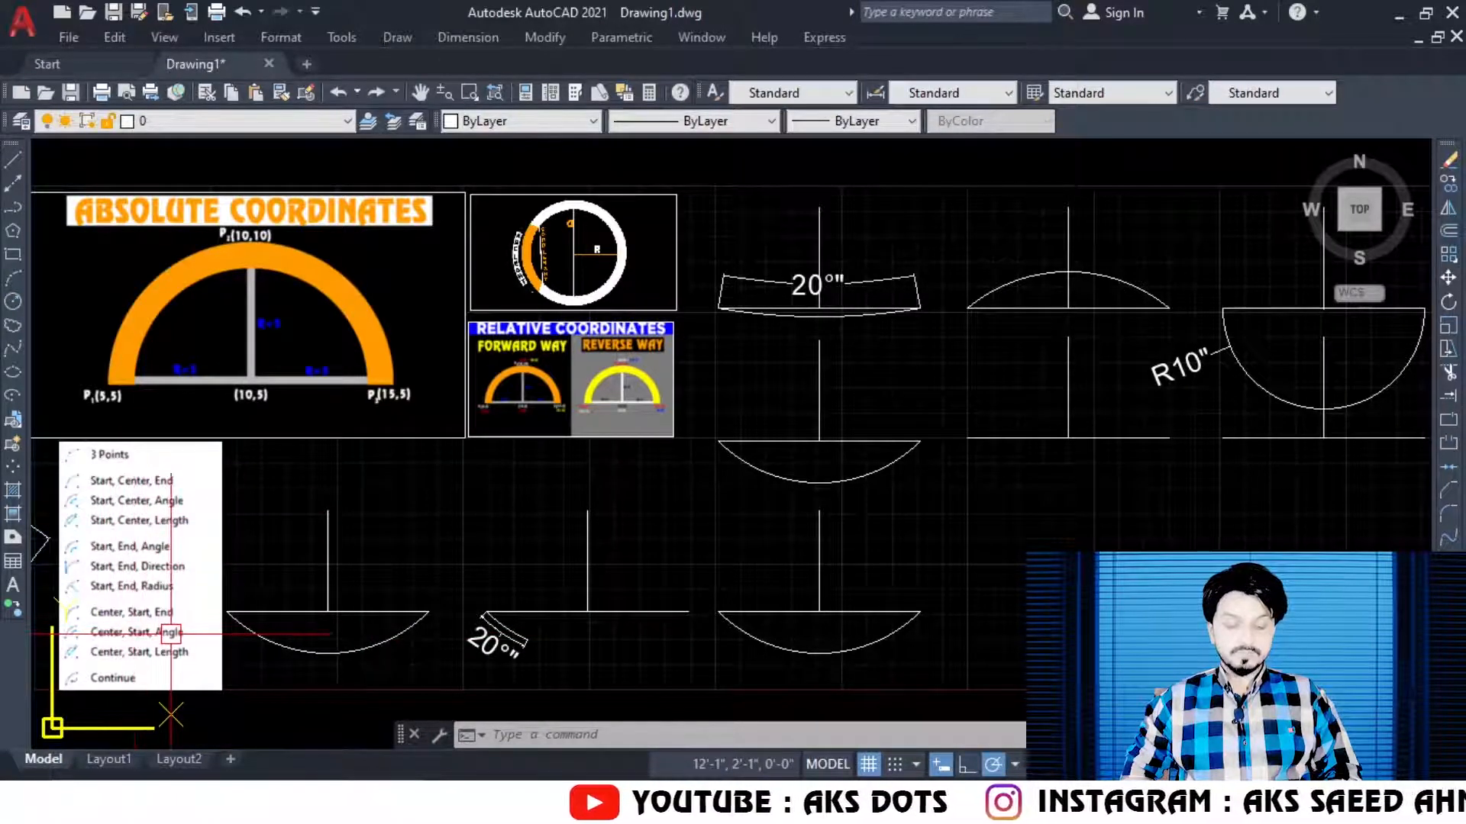
Step: Draw a Center, Start, Angle arc on the middle row's second line pair, from the horizontal line's left endpoint, with a 20° included angle
click(414, 43)
mouse_move(489, 321)
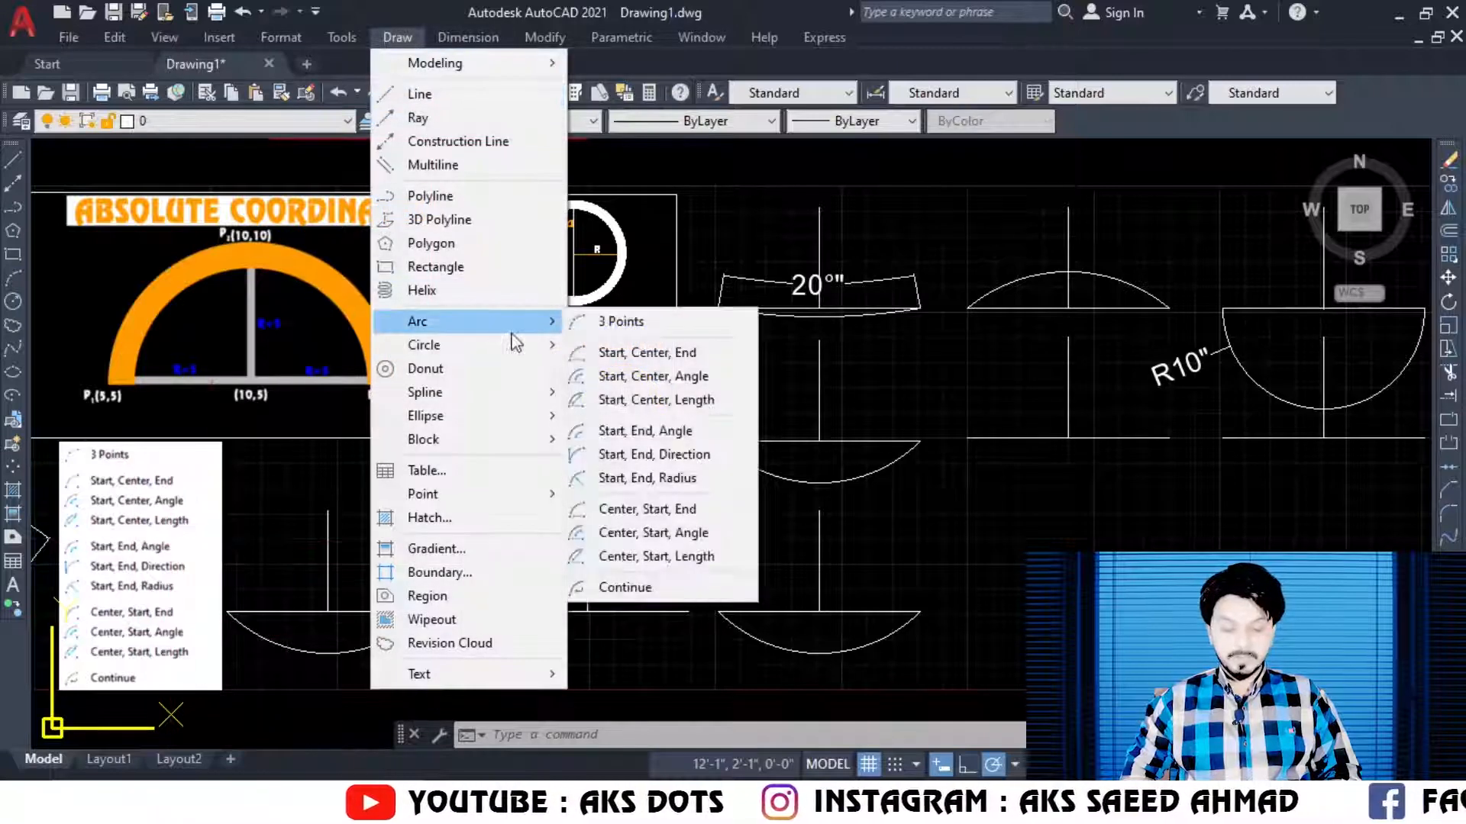
click(703, 533)
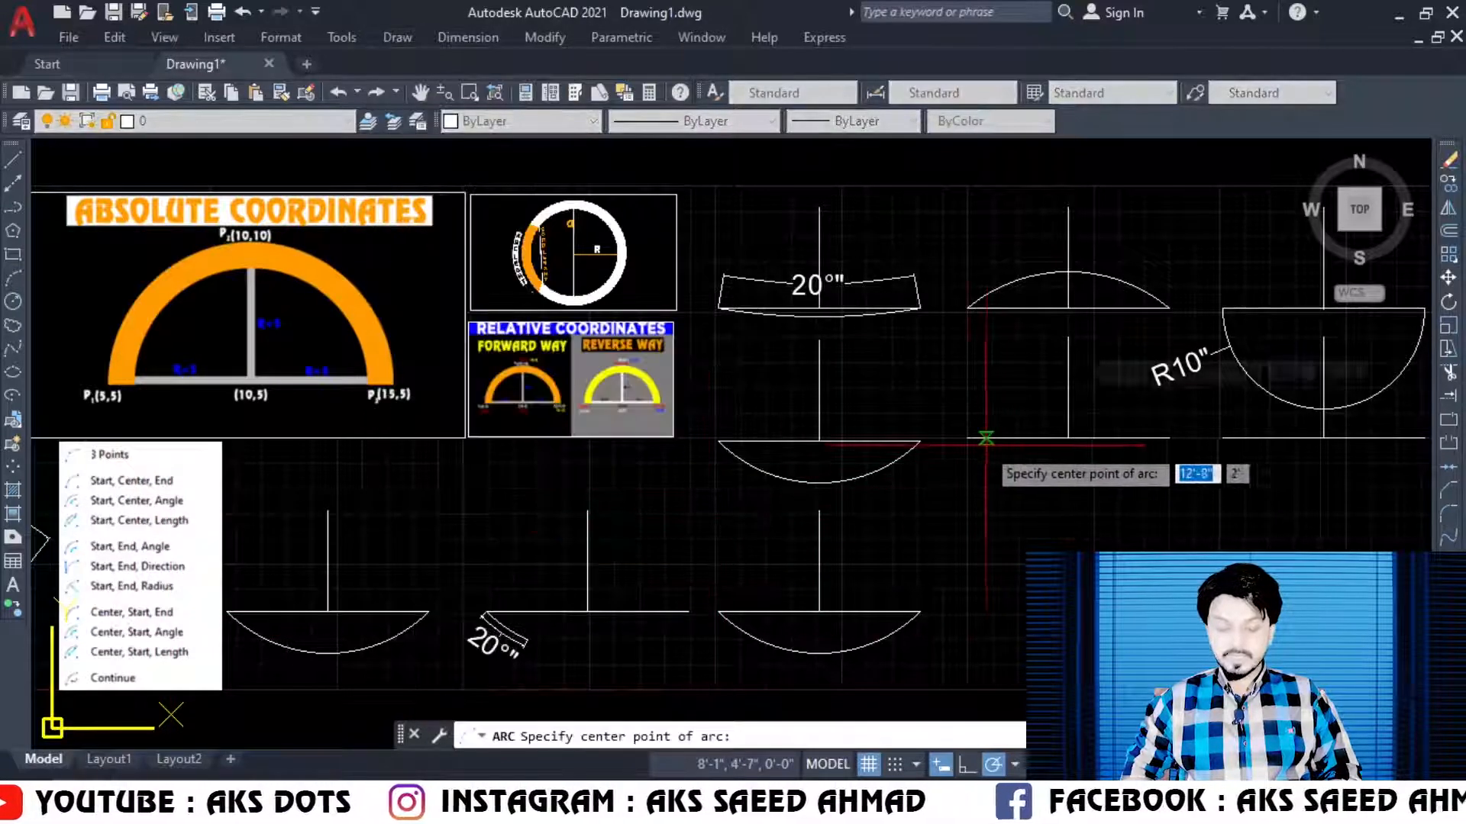
click(1067, 337)
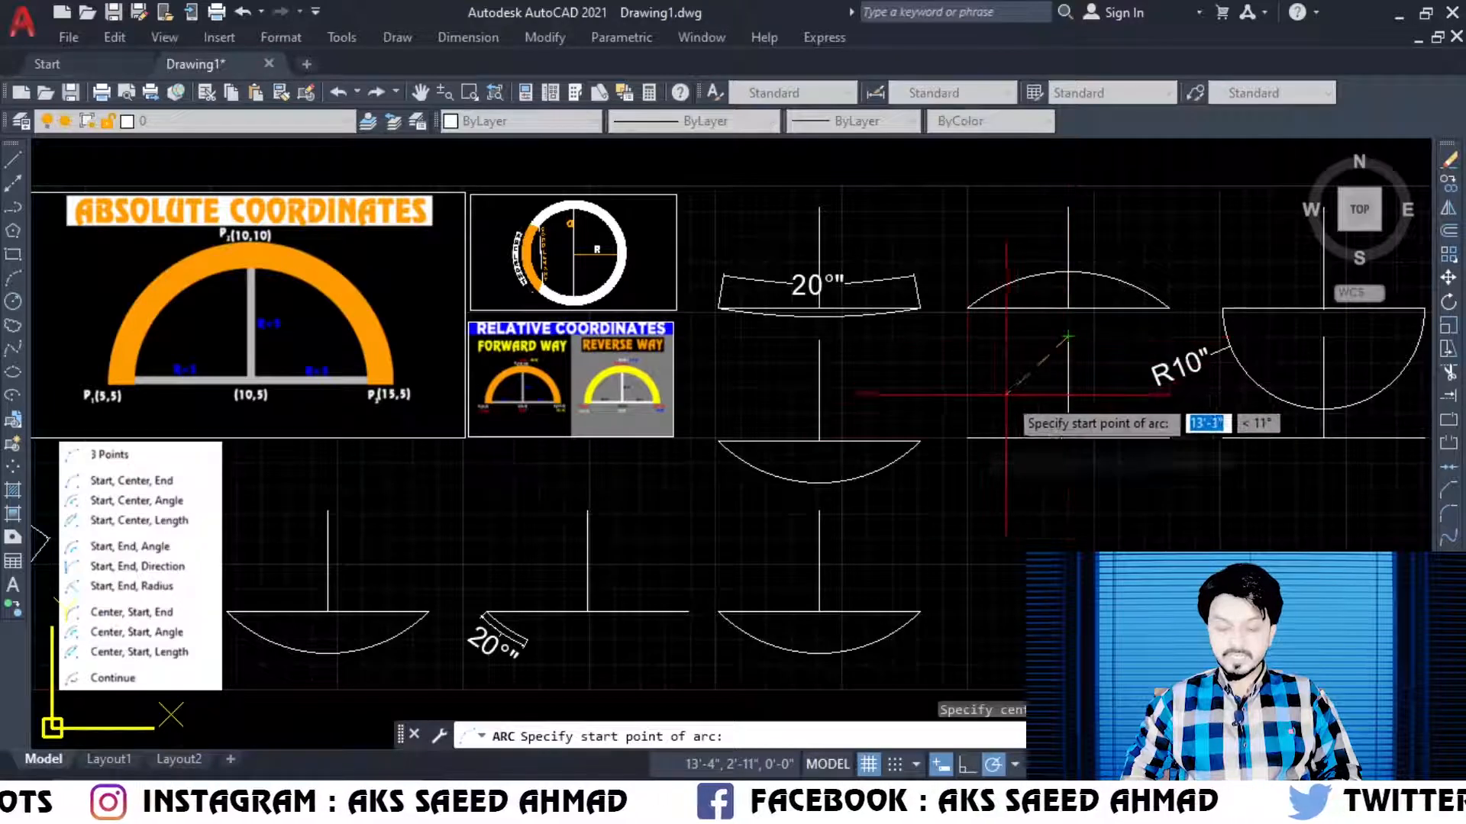
click(966, 438)
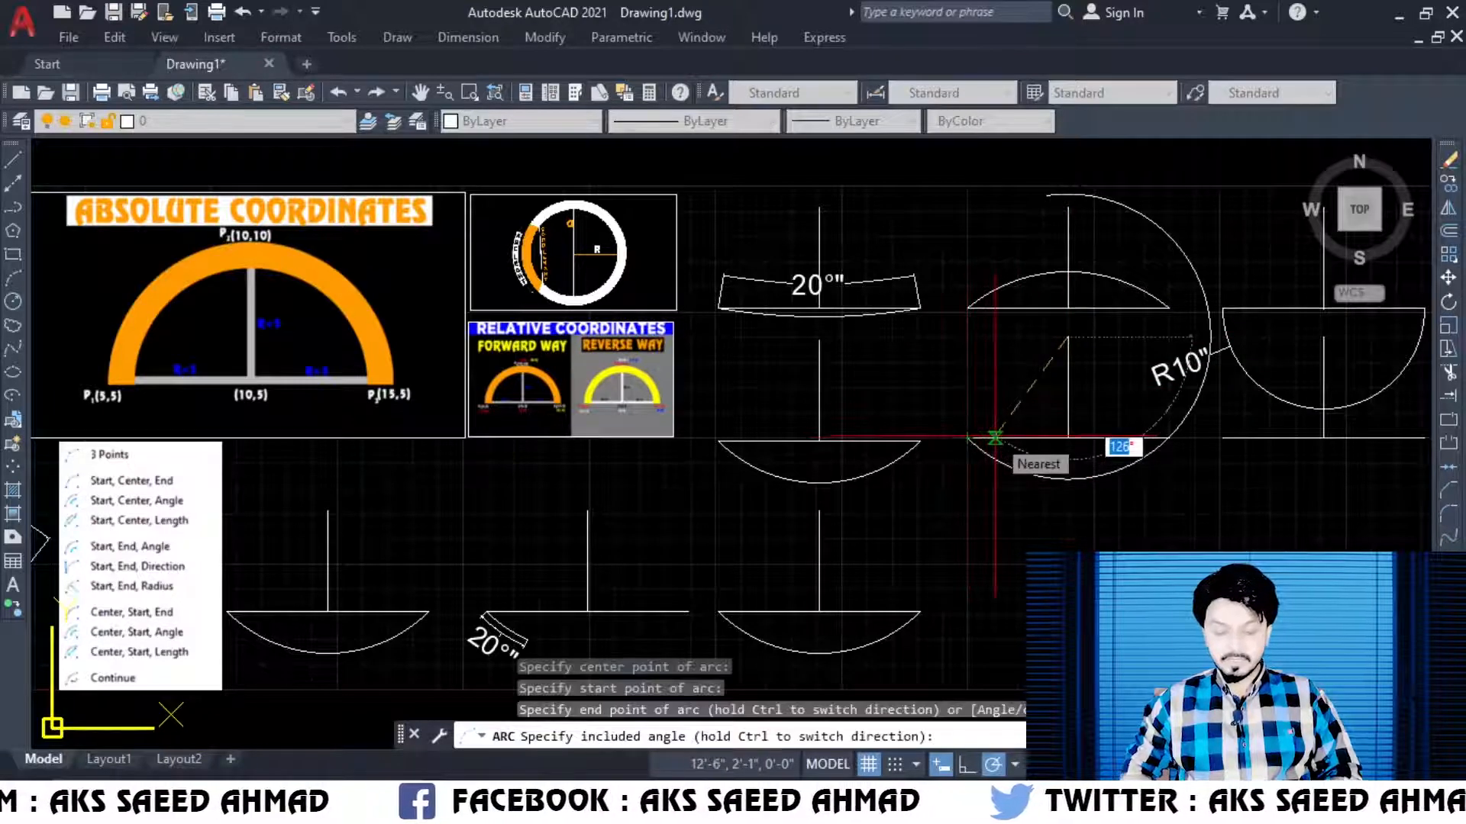
text(2)
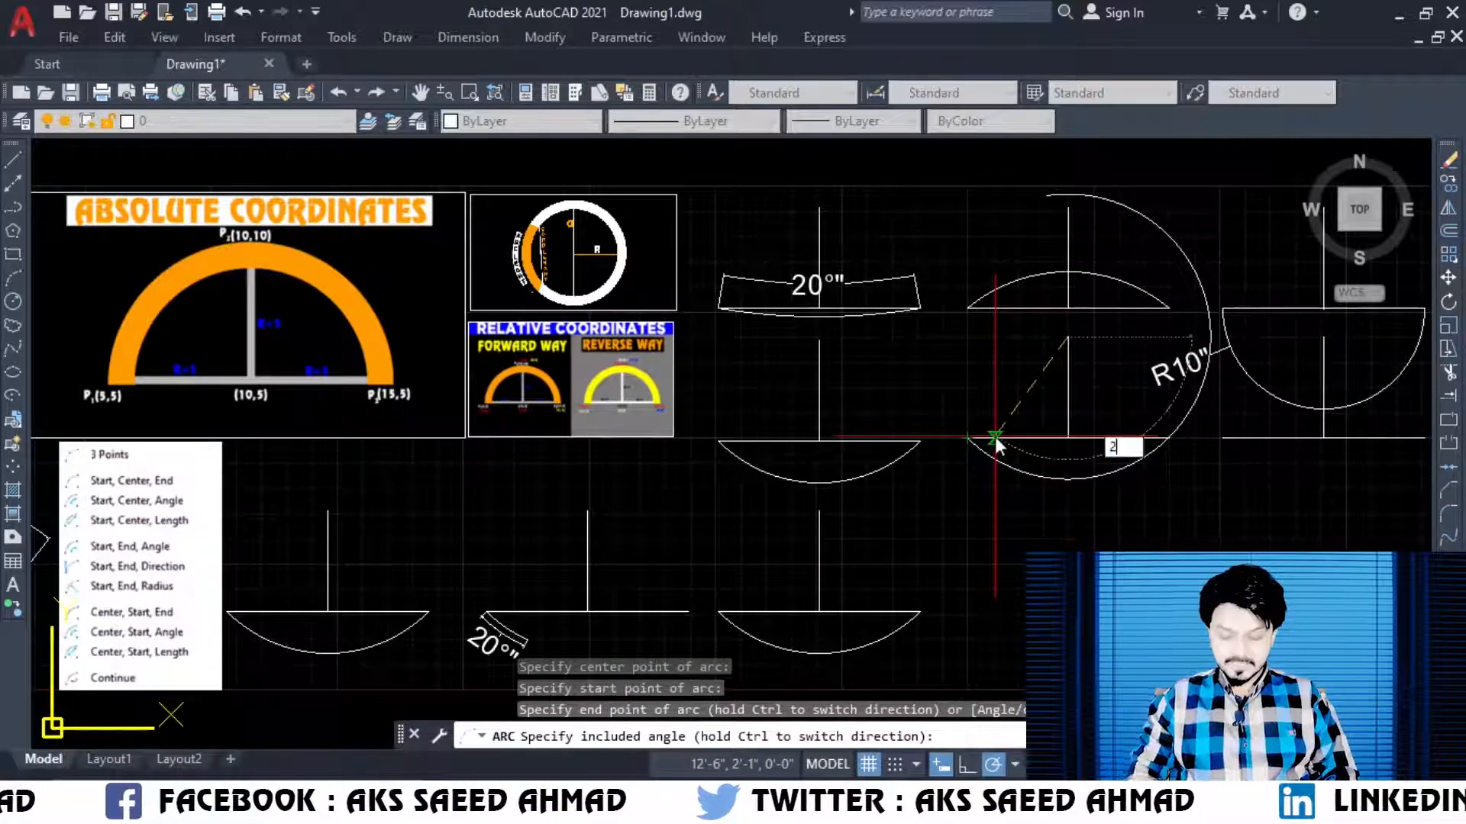
text(0)
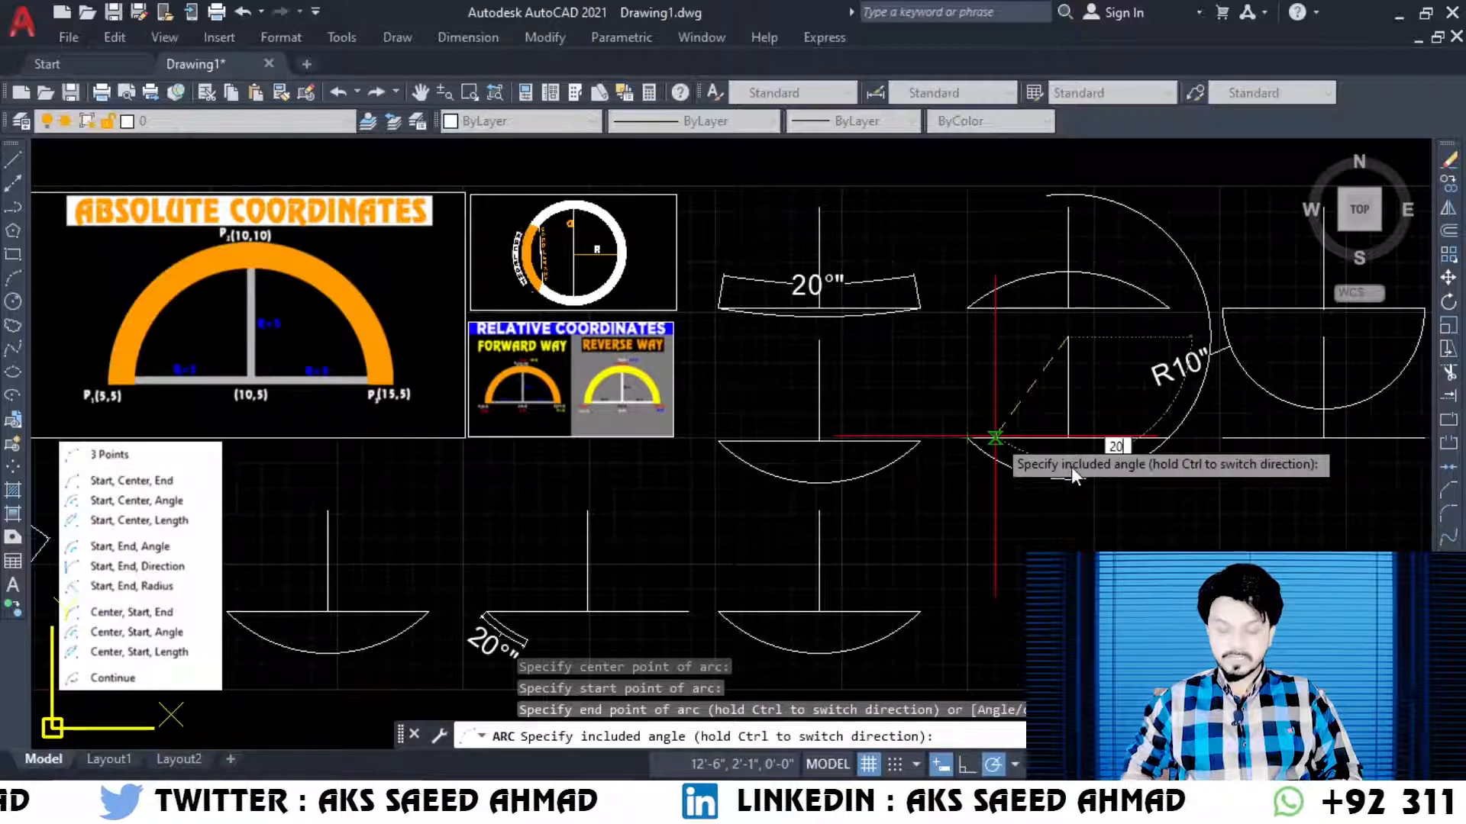
key(Return)
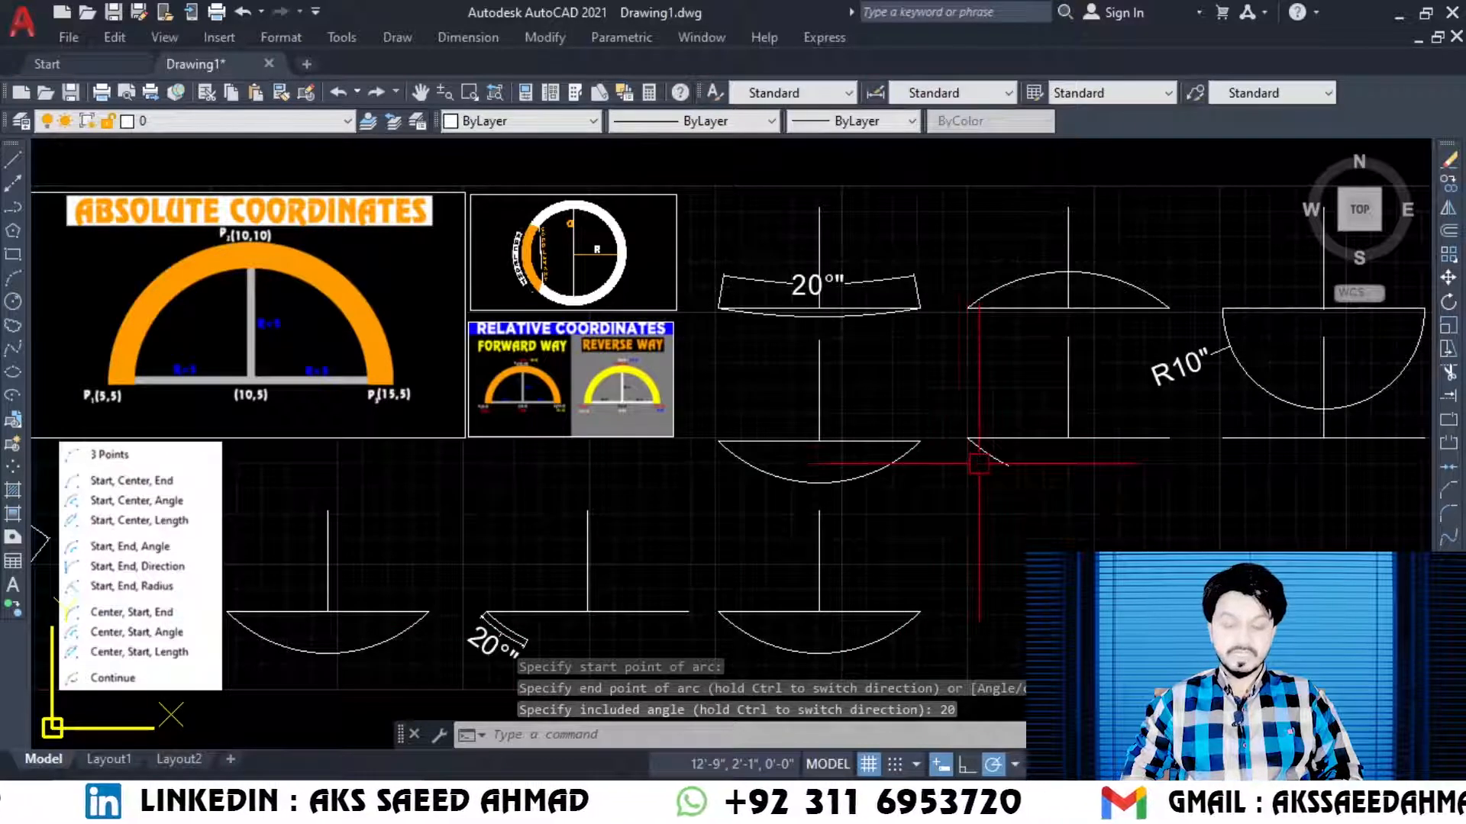
Step: Add an angular dimension to the short arc on the middle row's second line pair, placing it just below the curve
click(468, 37)
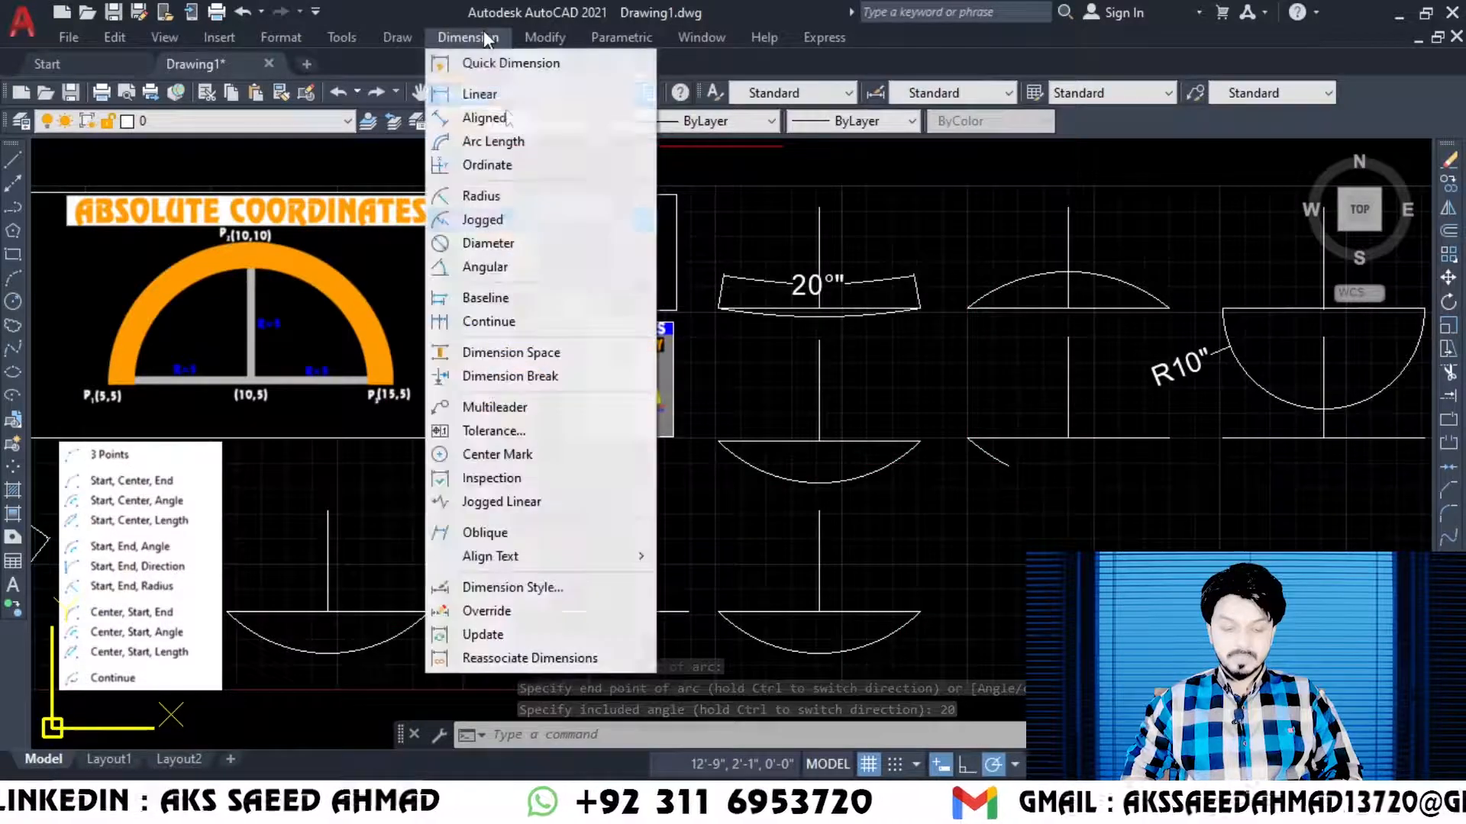
click(541, 266)
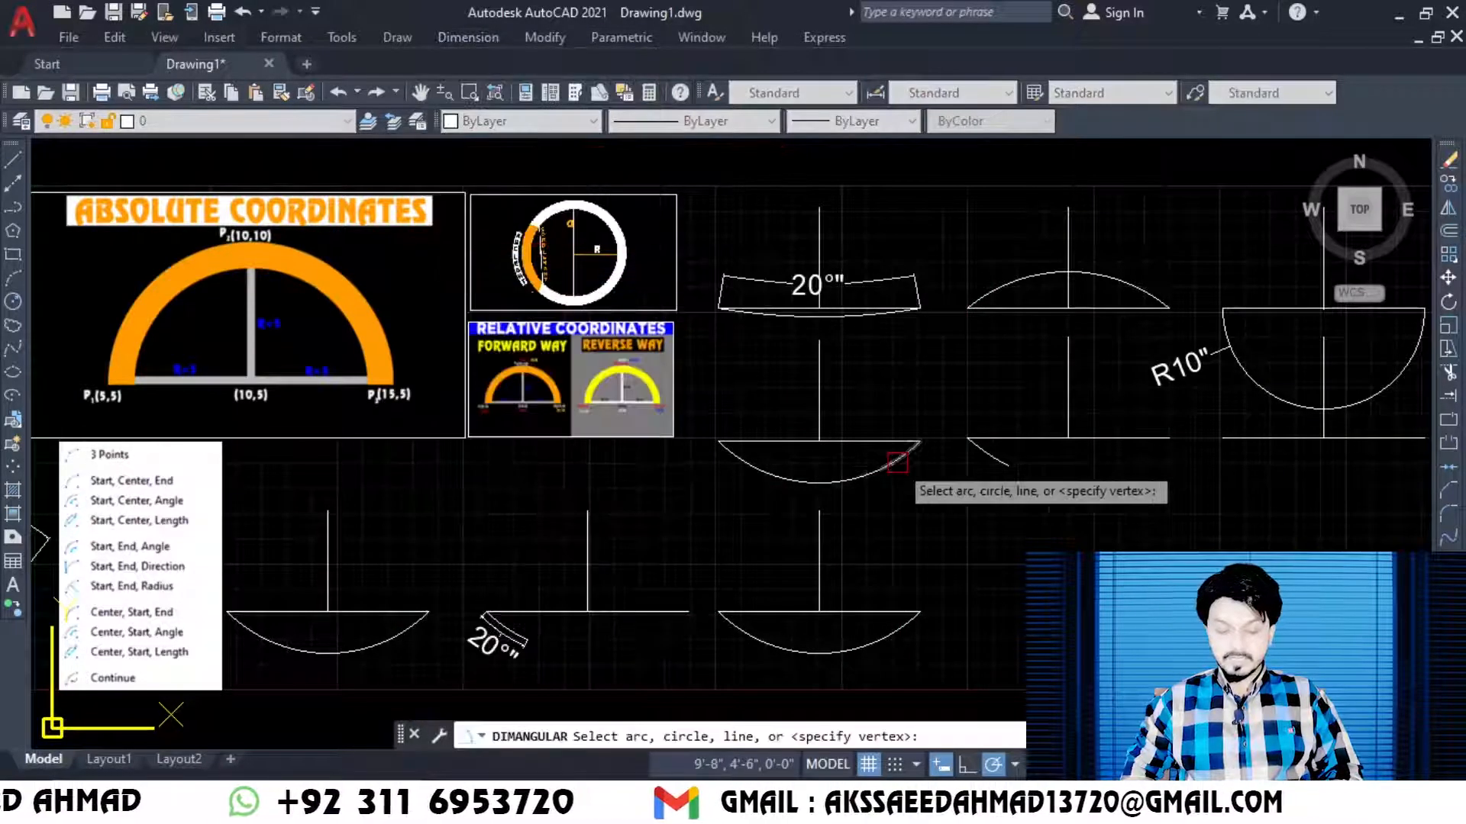
click(991, 461)
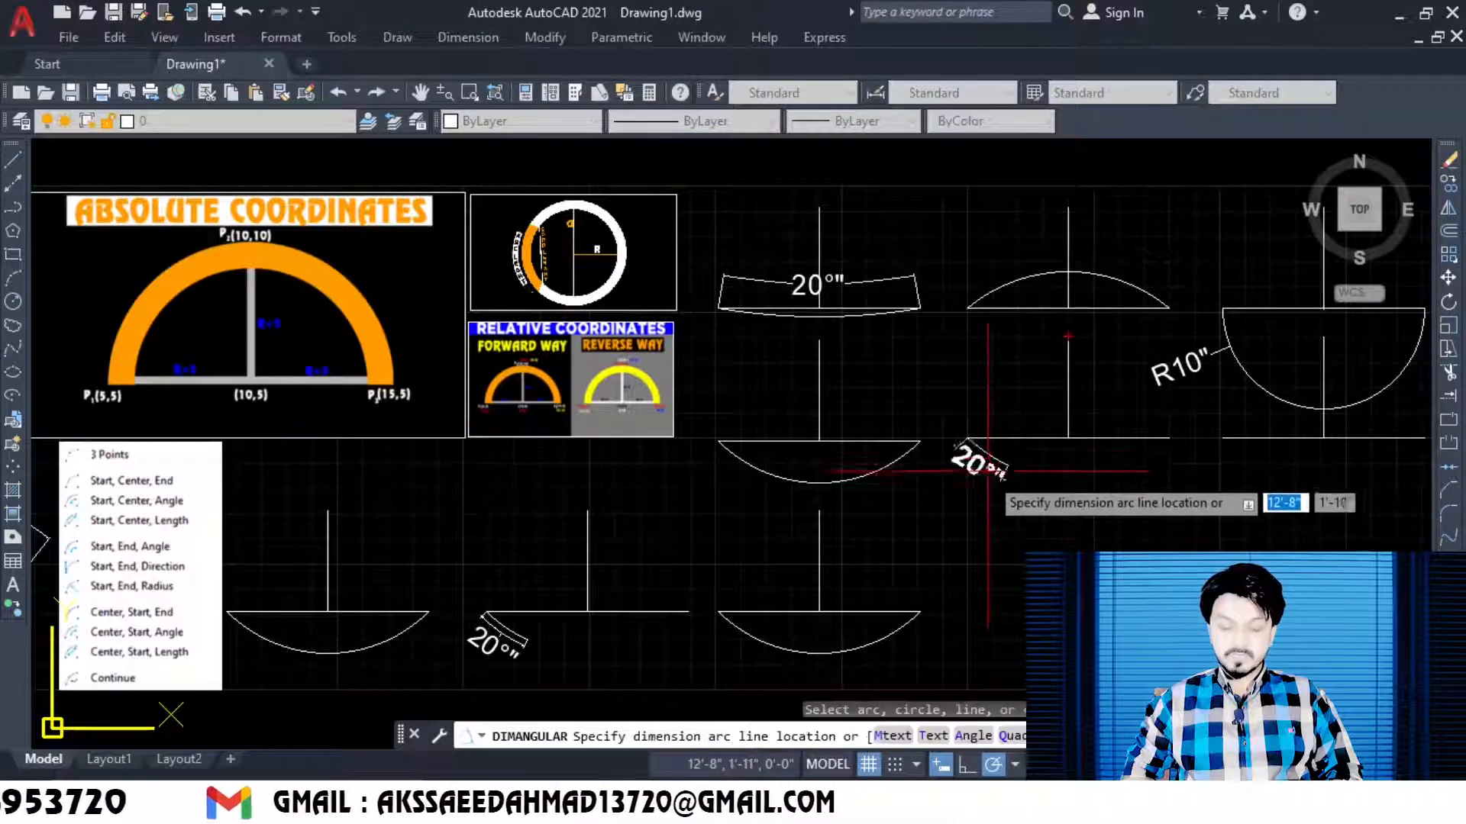
click(990, 483)
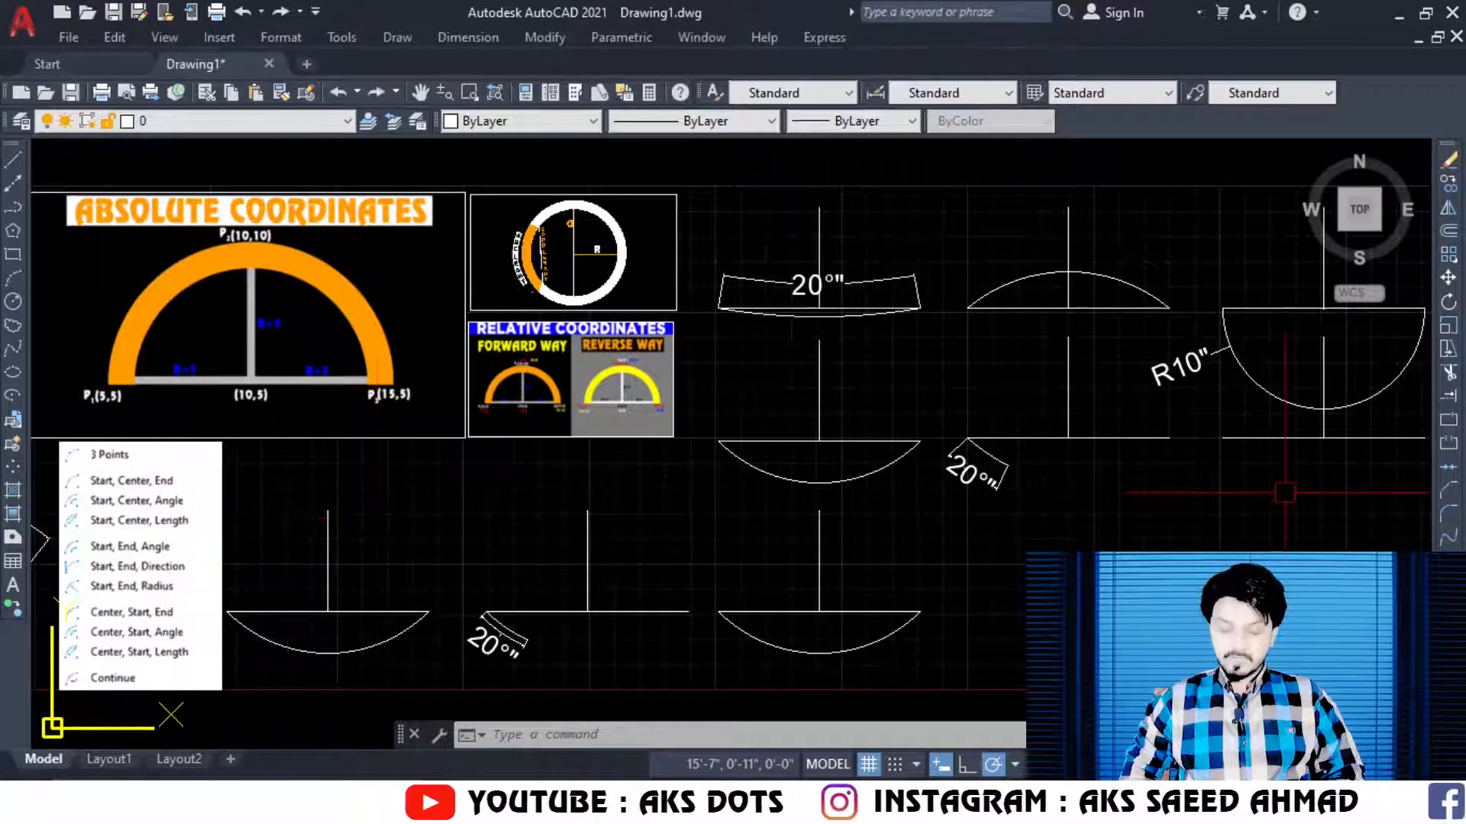
Step: Delete the vertical and horizontal lines of the middle row's third line pair
click(1325, 456)
click(1337, 436)
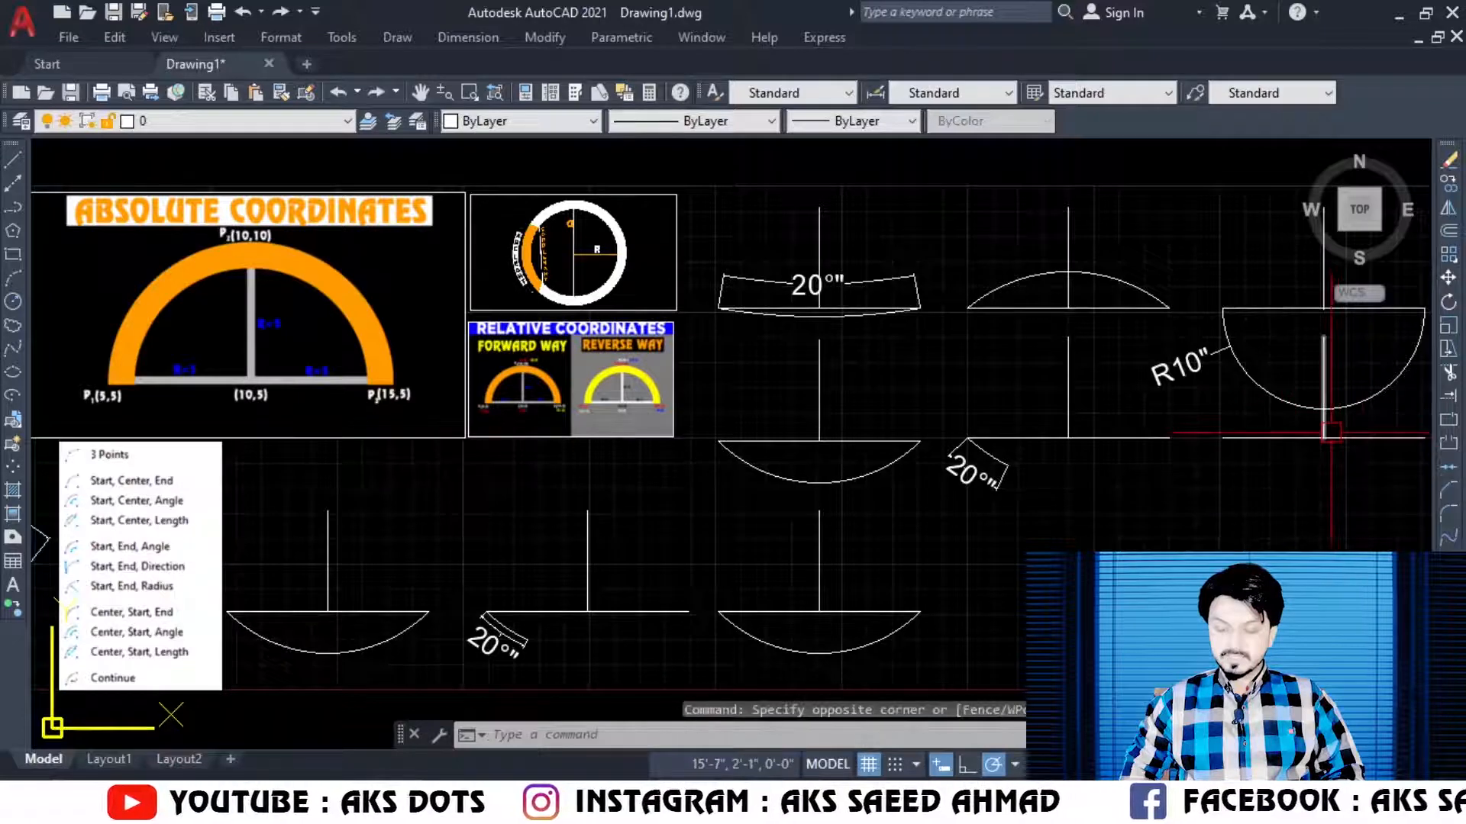
click(1332, 433)
key(Delete)
click(1330, 436)
key(Delete)
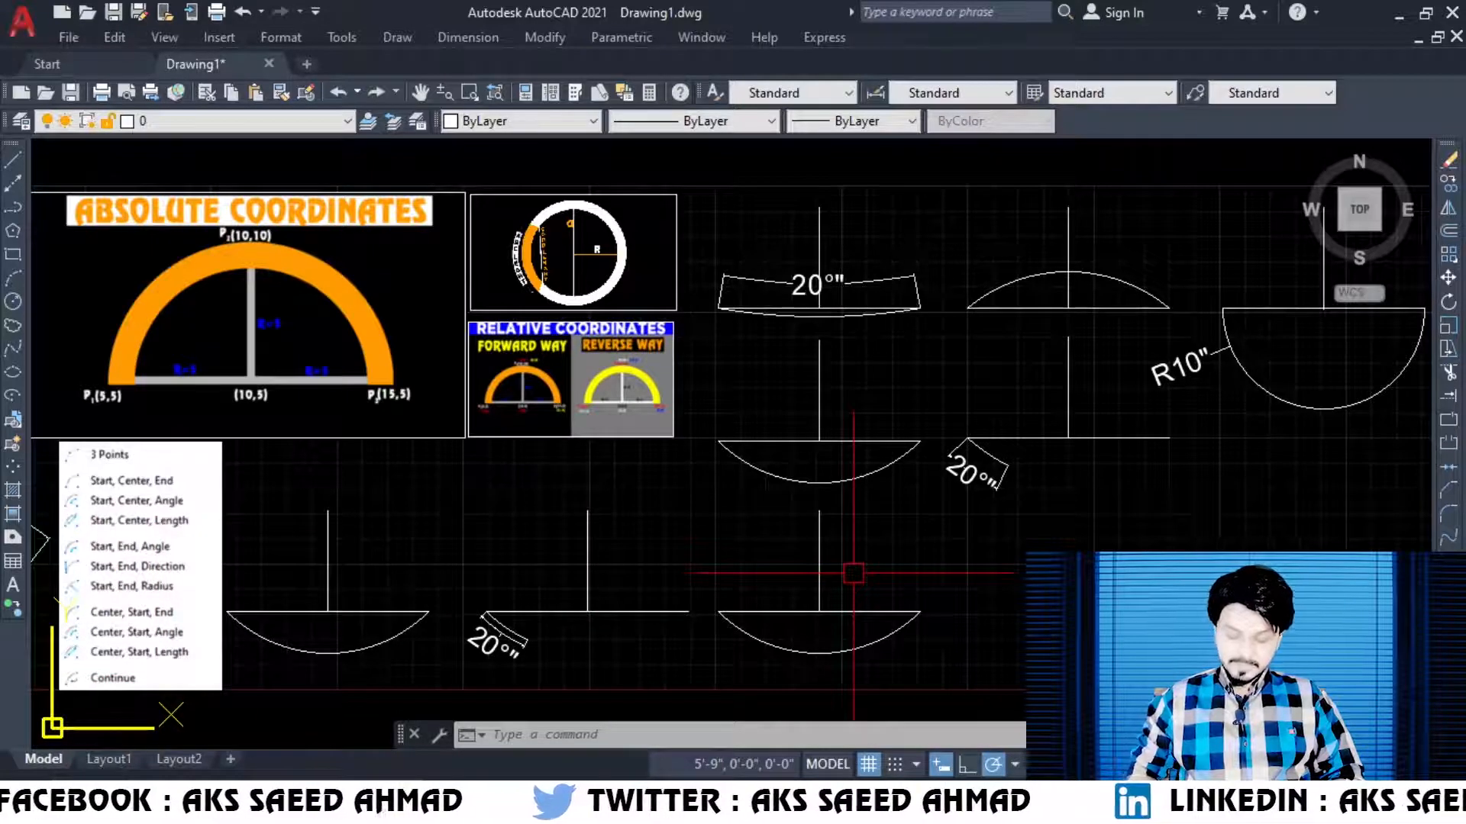
Step: Draw a single horizontal line in the empty space just right of the vertical line on the lower row's third line pair
text(l)
key(Return)
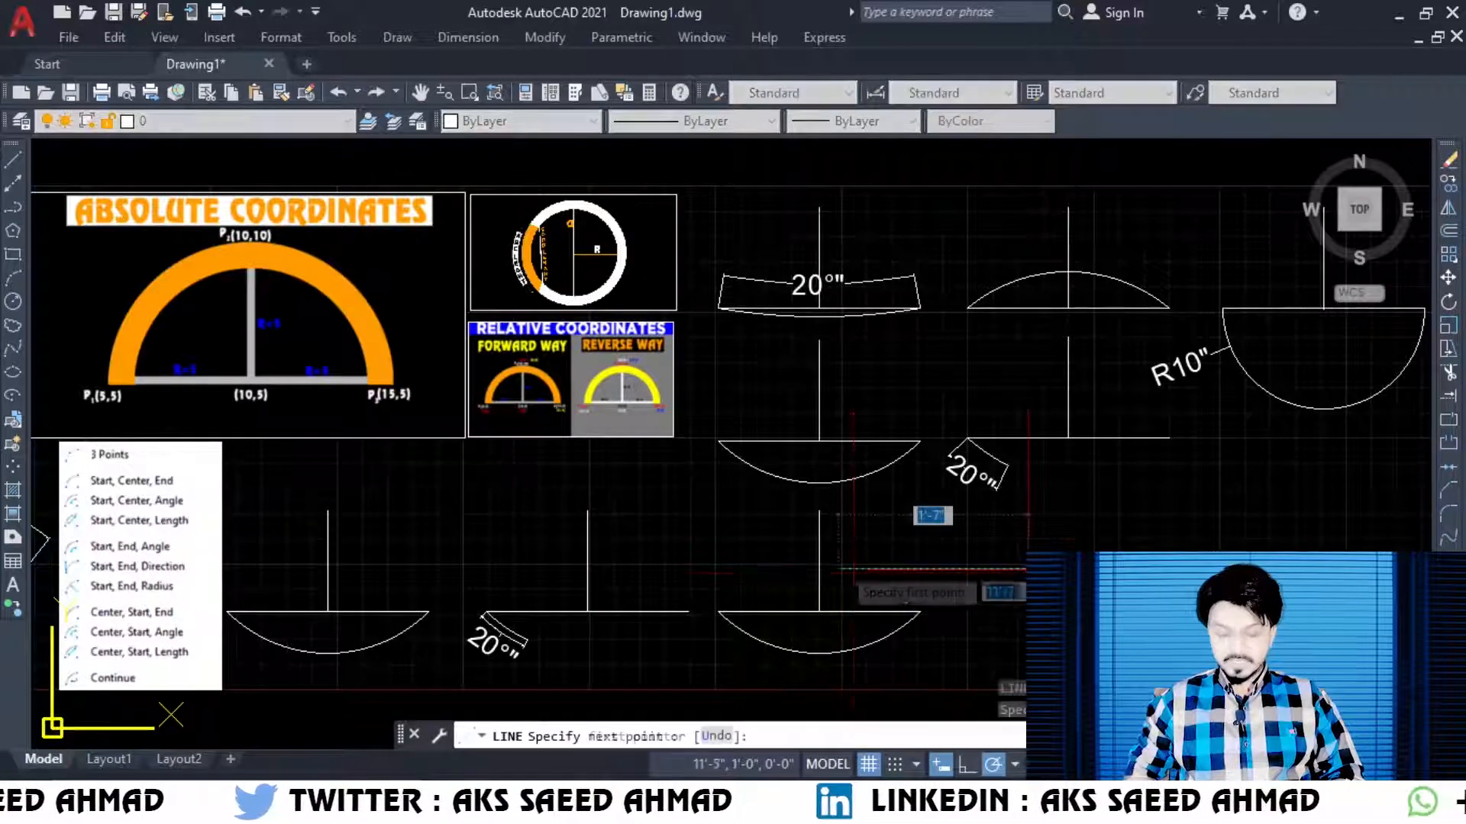
click(838, 569)
click(995, 566)
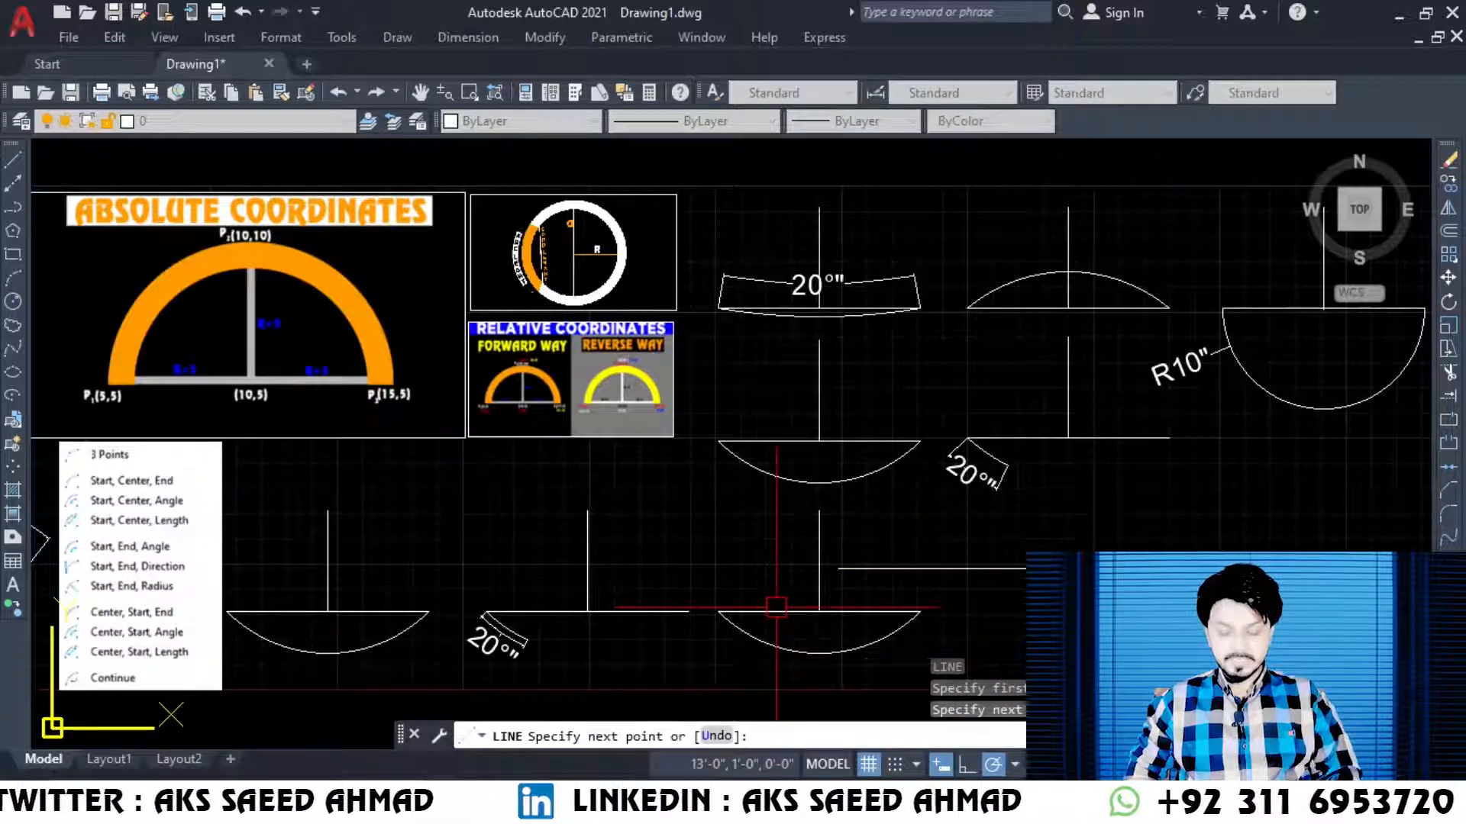
key(Return)
Step: Draw a Continue arc from the right endpoint of the new horizontal line, ending about 6" straight below it
click(397, 37)
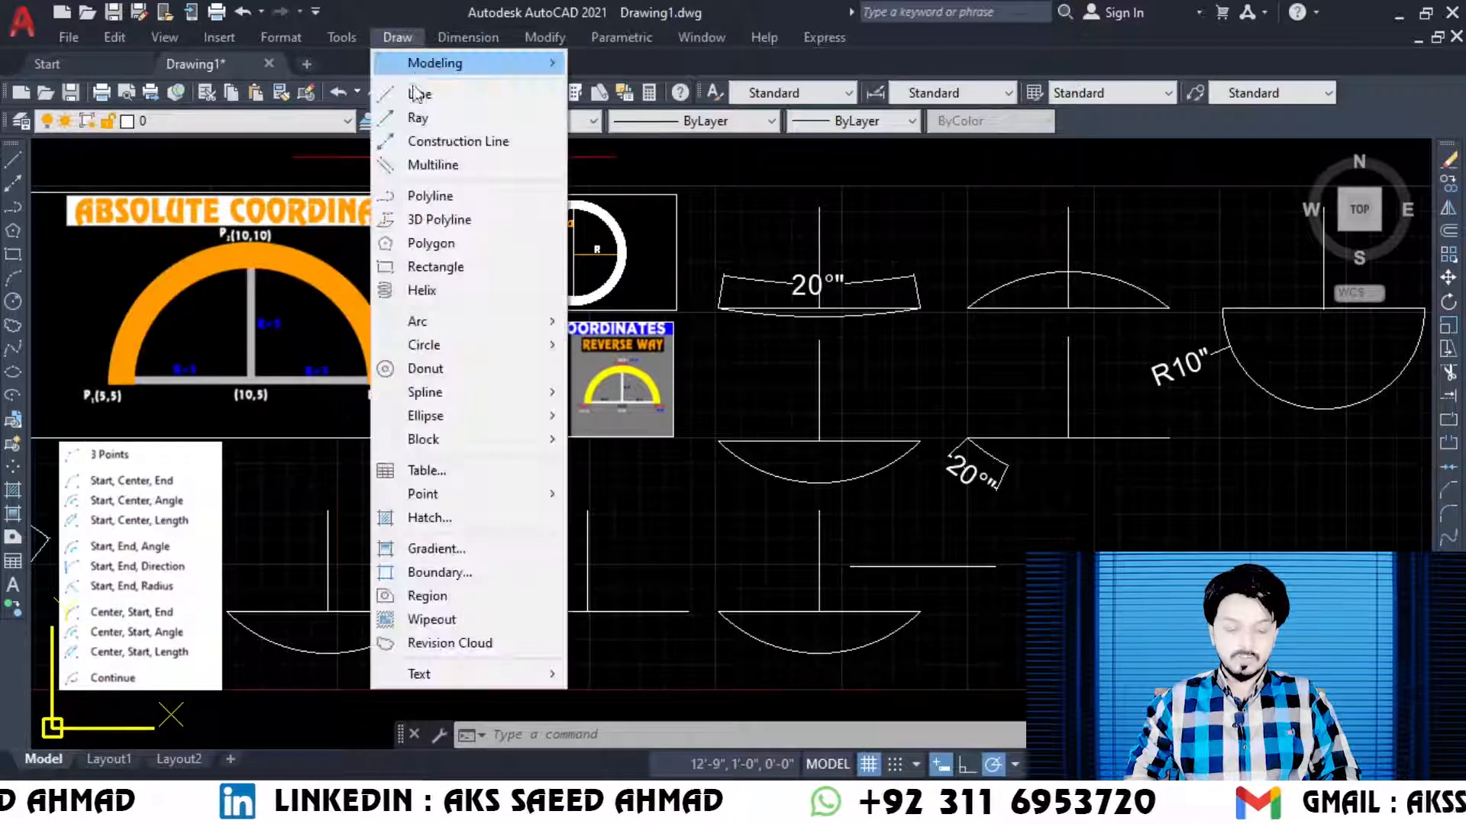
mouse_move(546, 321)
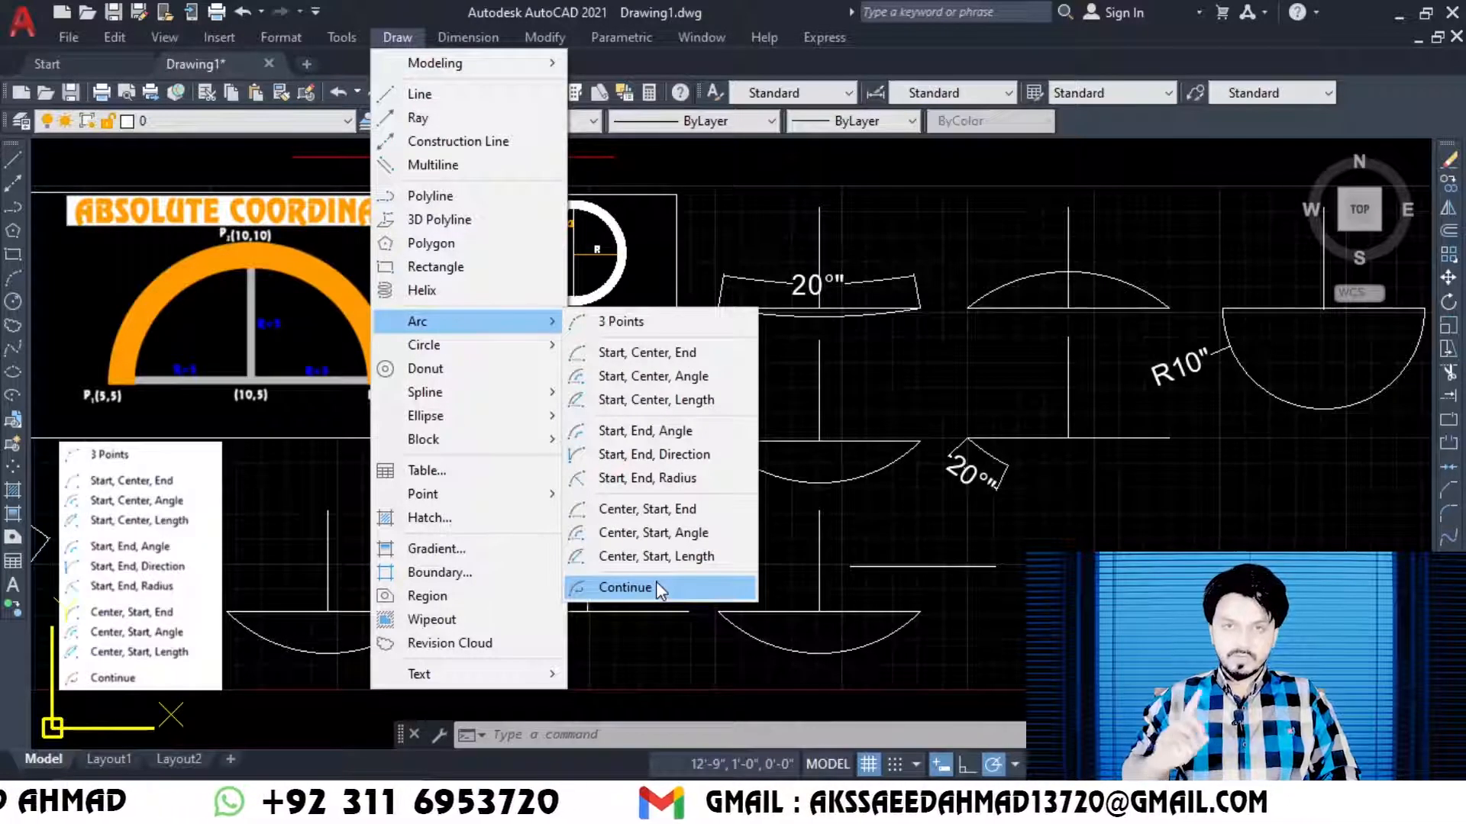
click(625, 587)
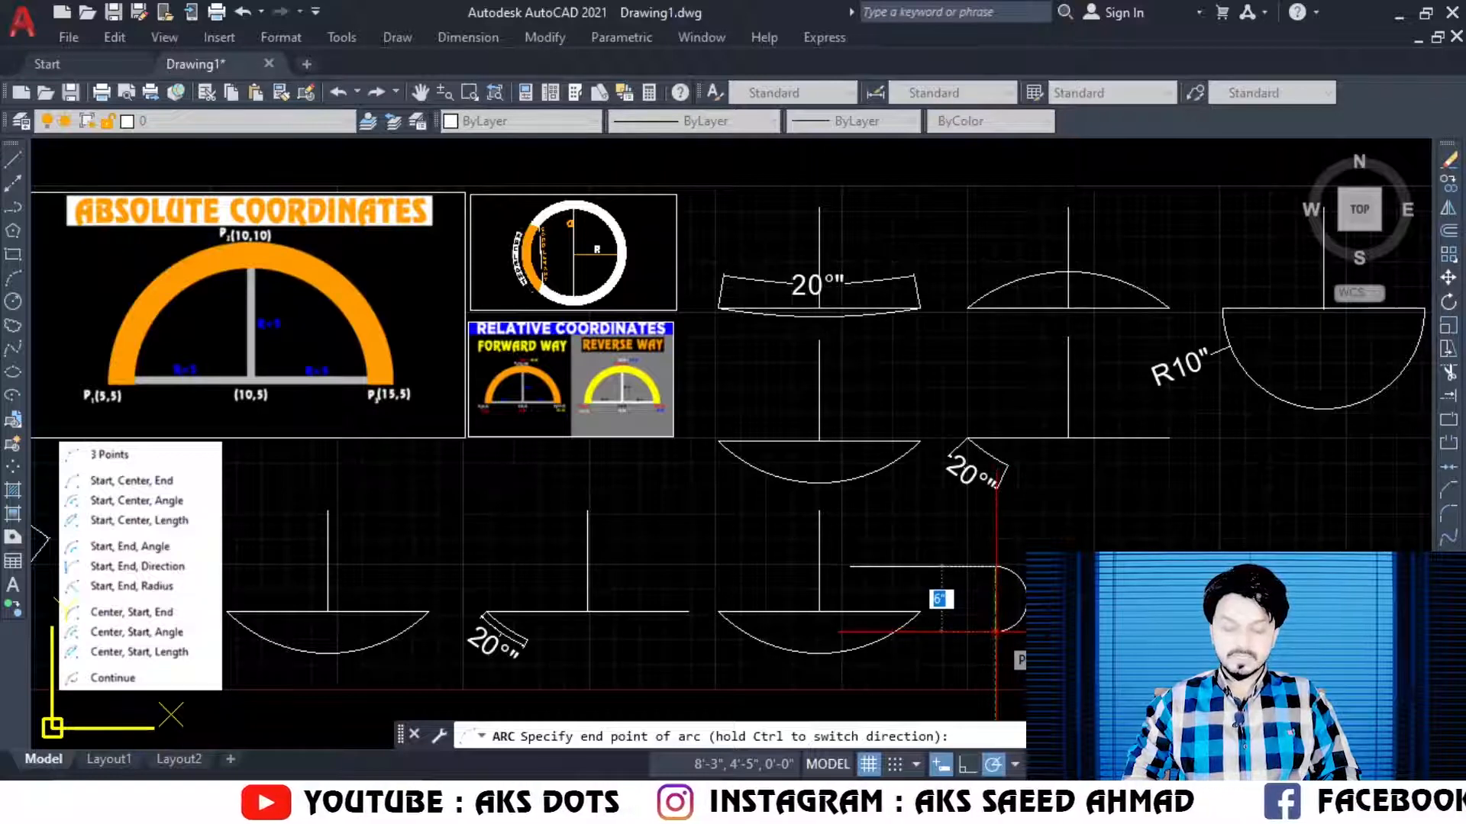
click(996, 632)
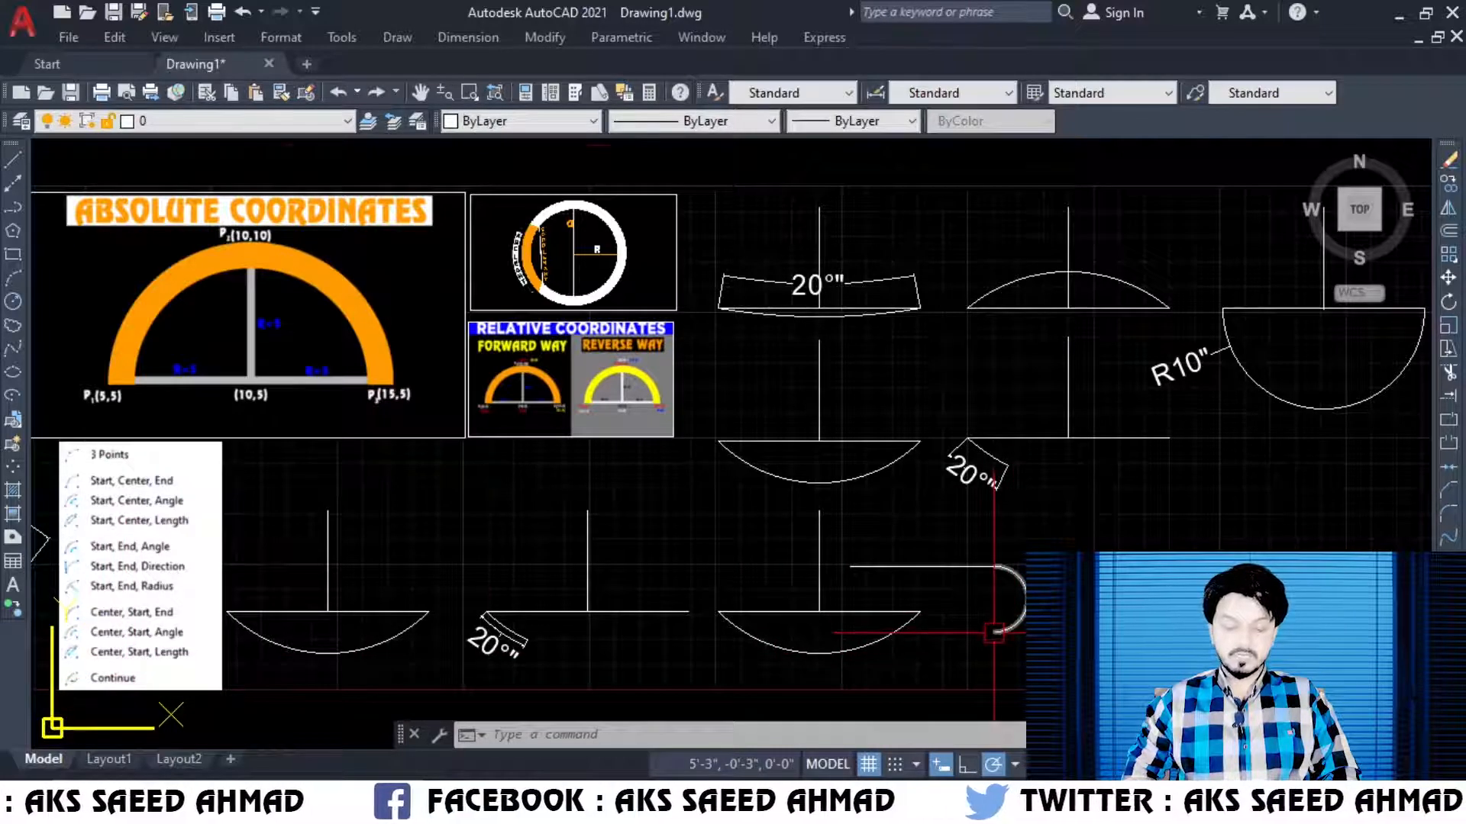
Step: Draw a second Continue arc from the first one's lower end, curving the opposite way and ending about 6" below it
click(405, 38)
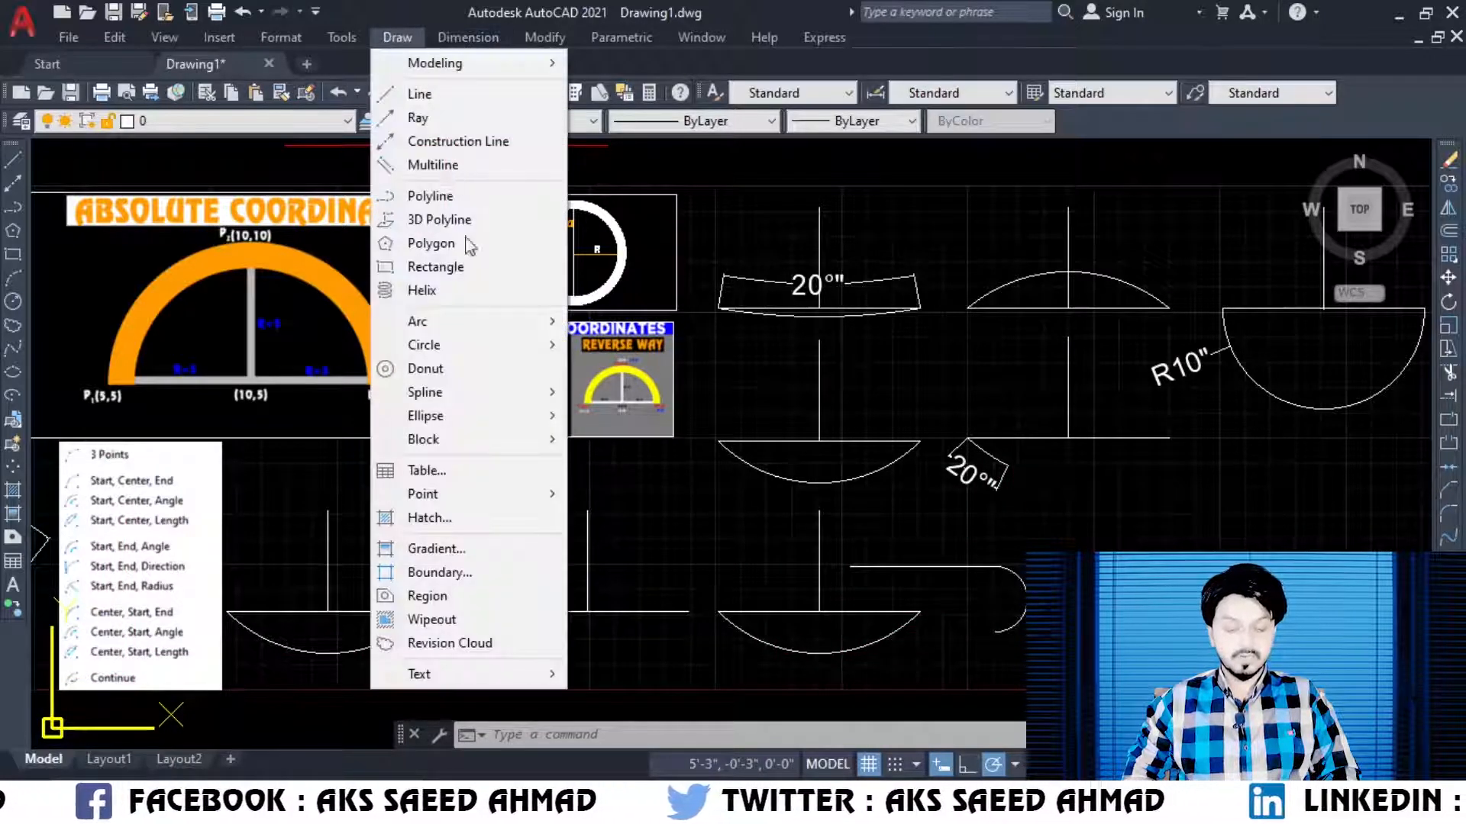
mouse_move(547, 324)
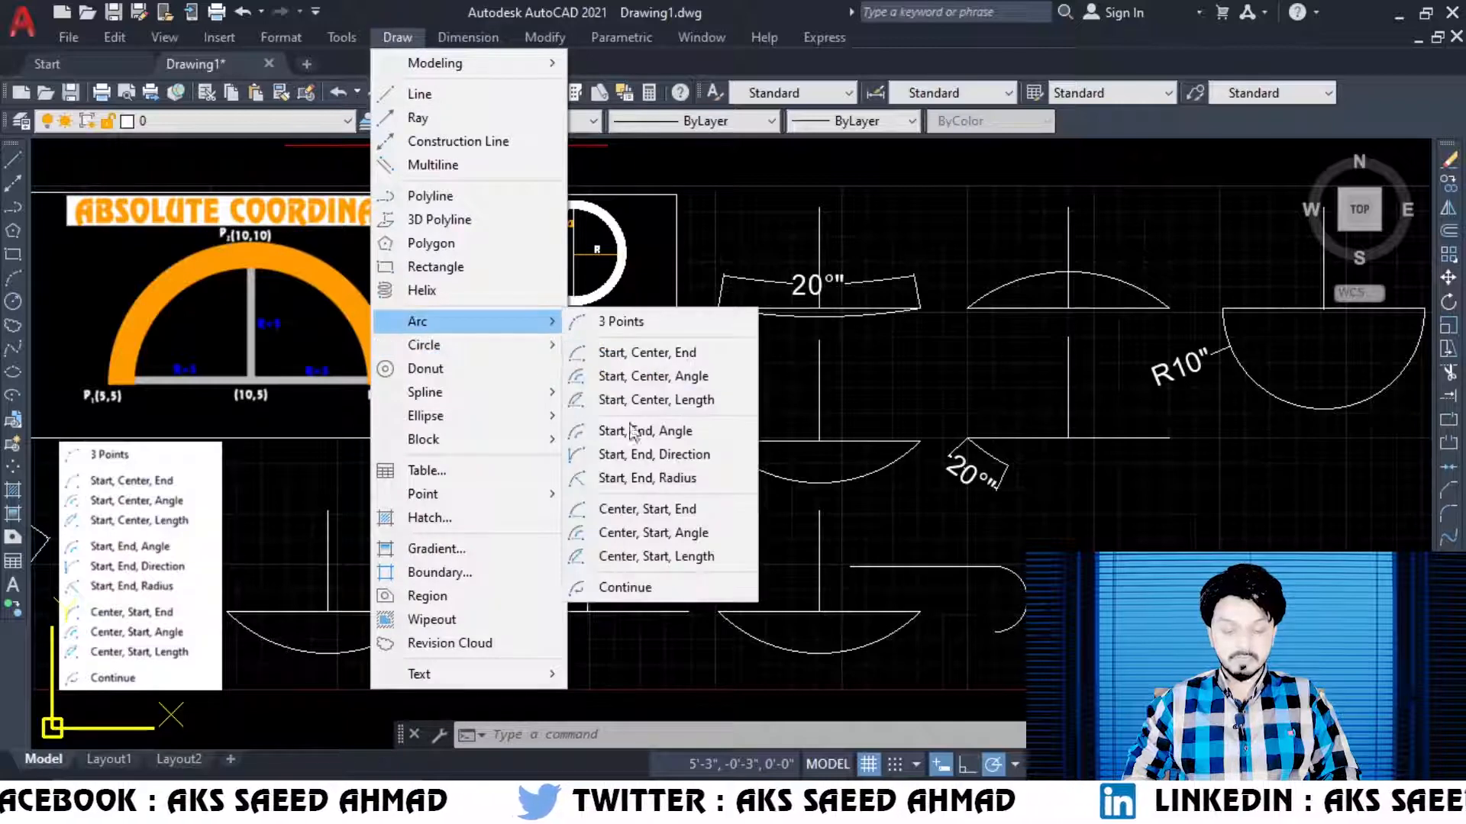
click(701, 588)
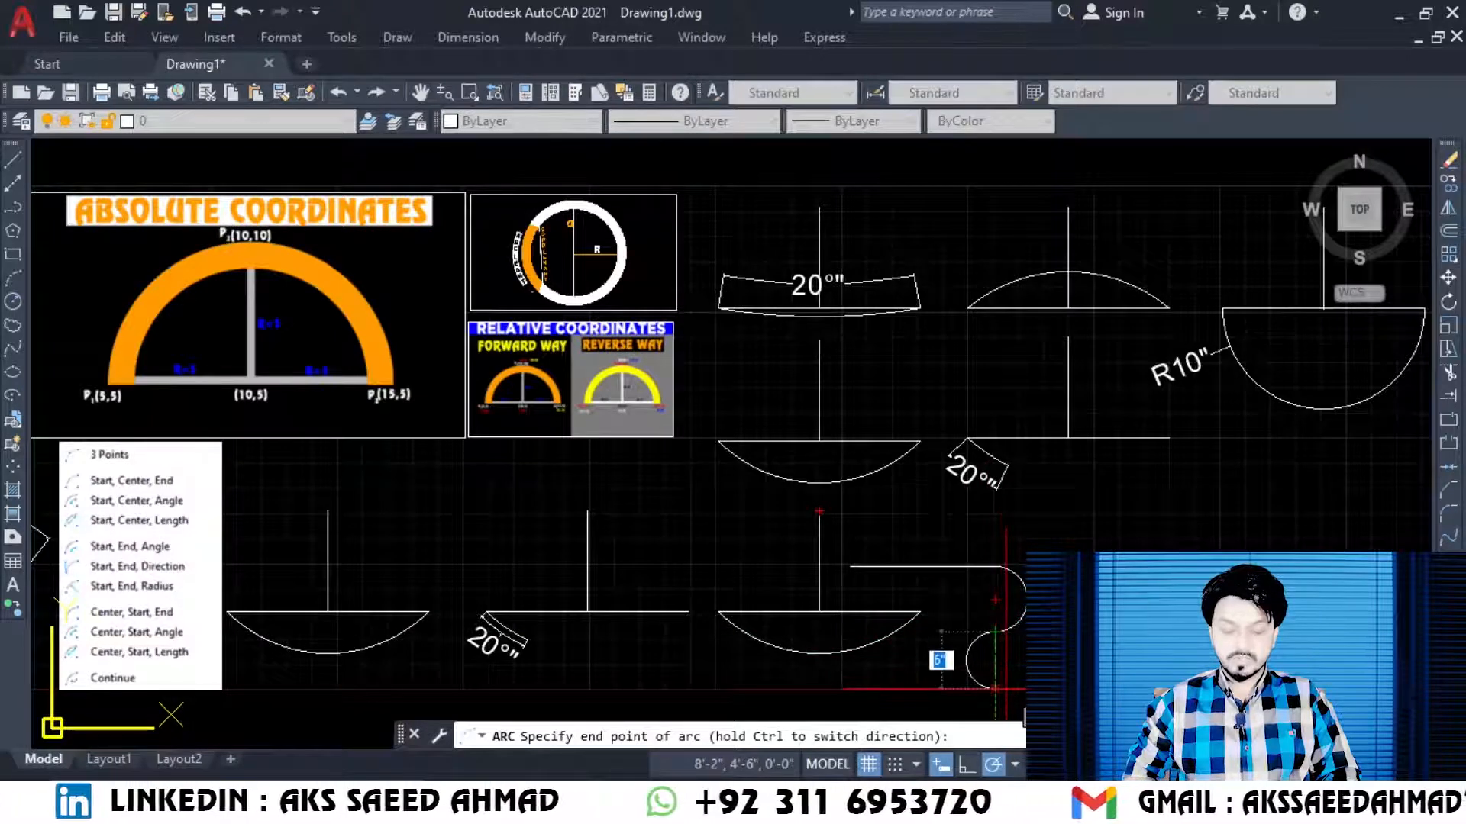
click(996, 687)
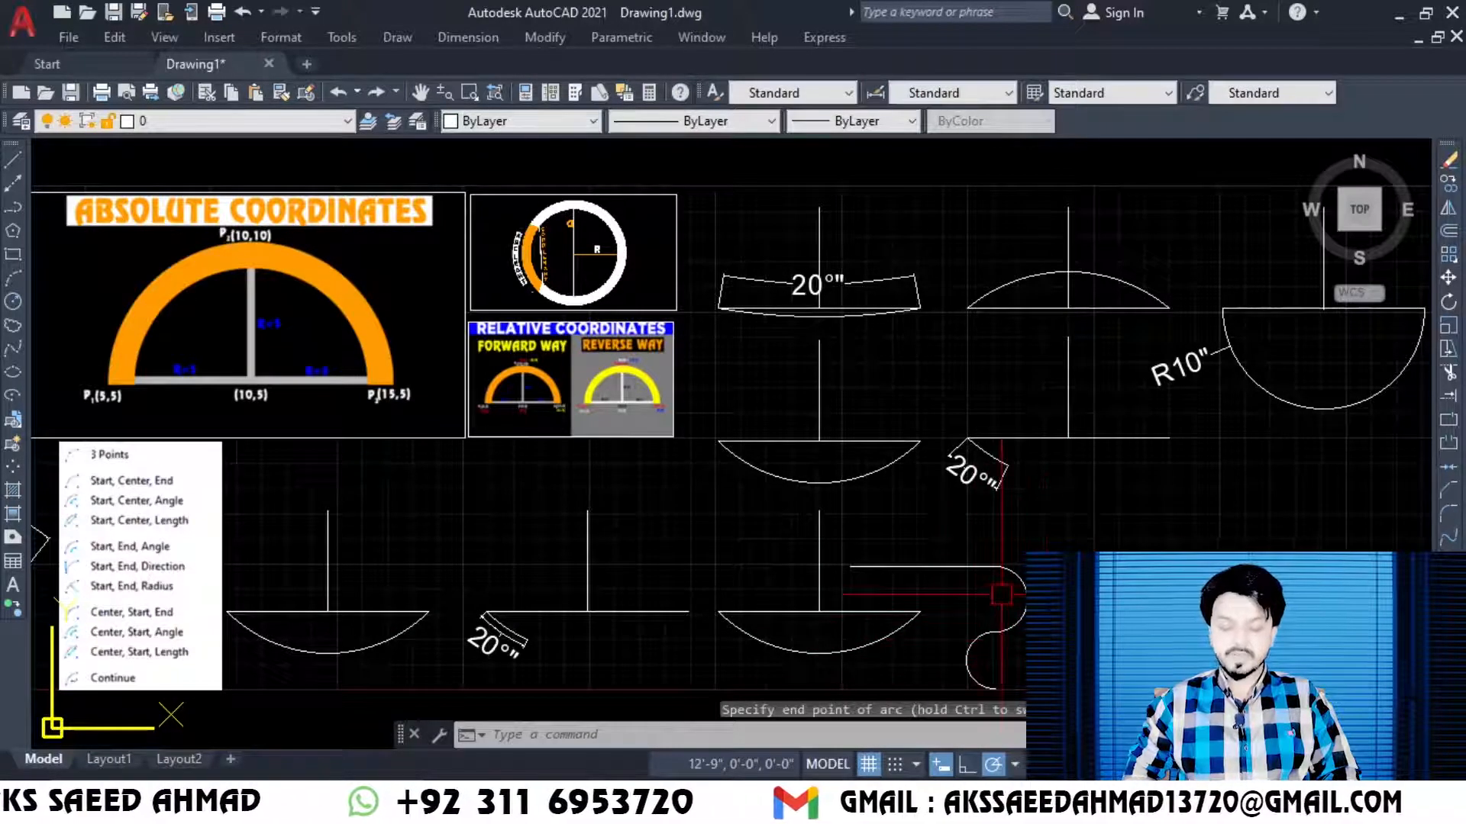
Step: Examine the forward way and reverse way point values in the Relative Coordinates reference image
key(ctrl+z)
key(ctrl+z)
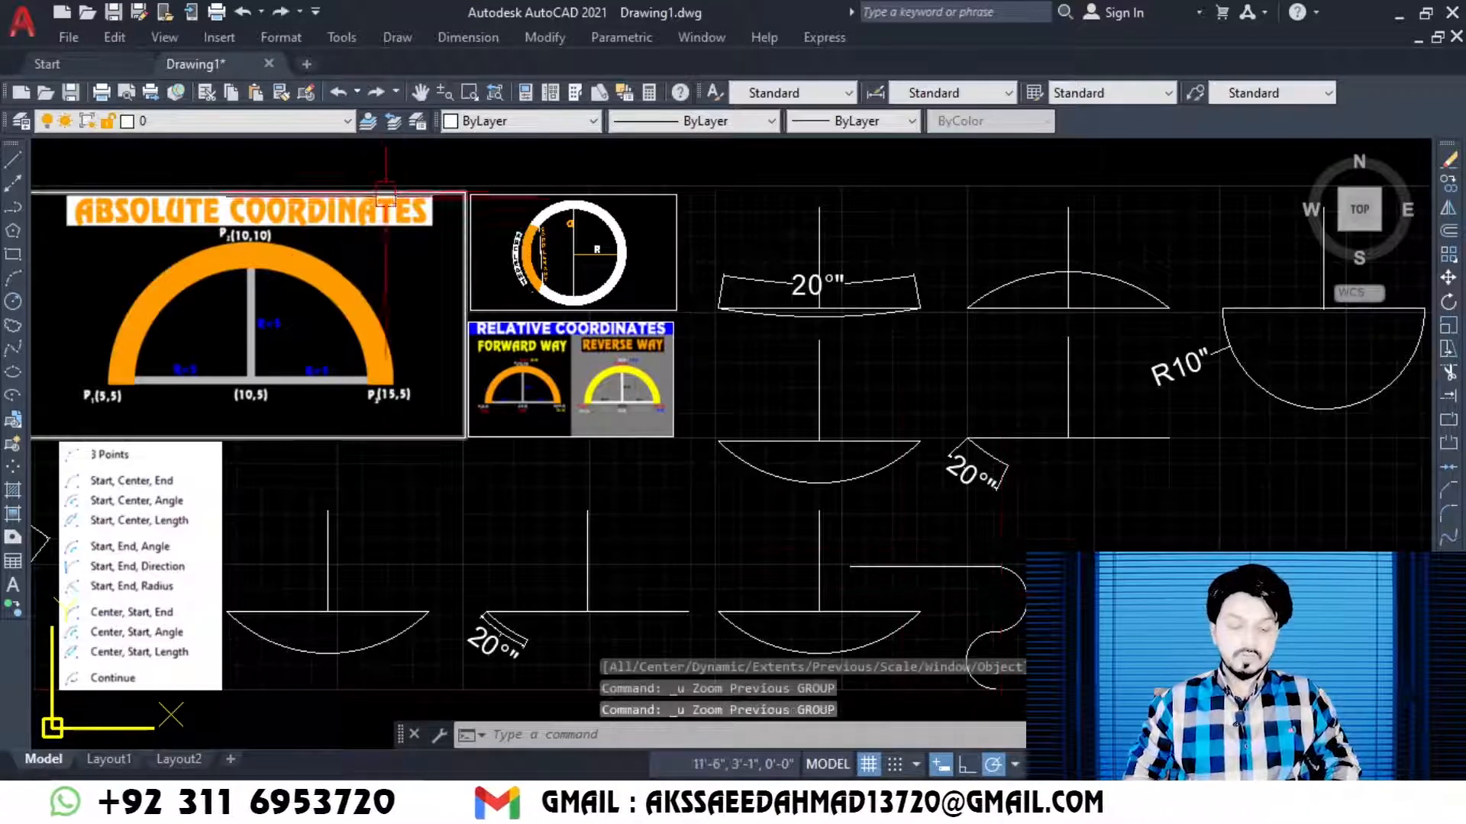
click(502, 97)
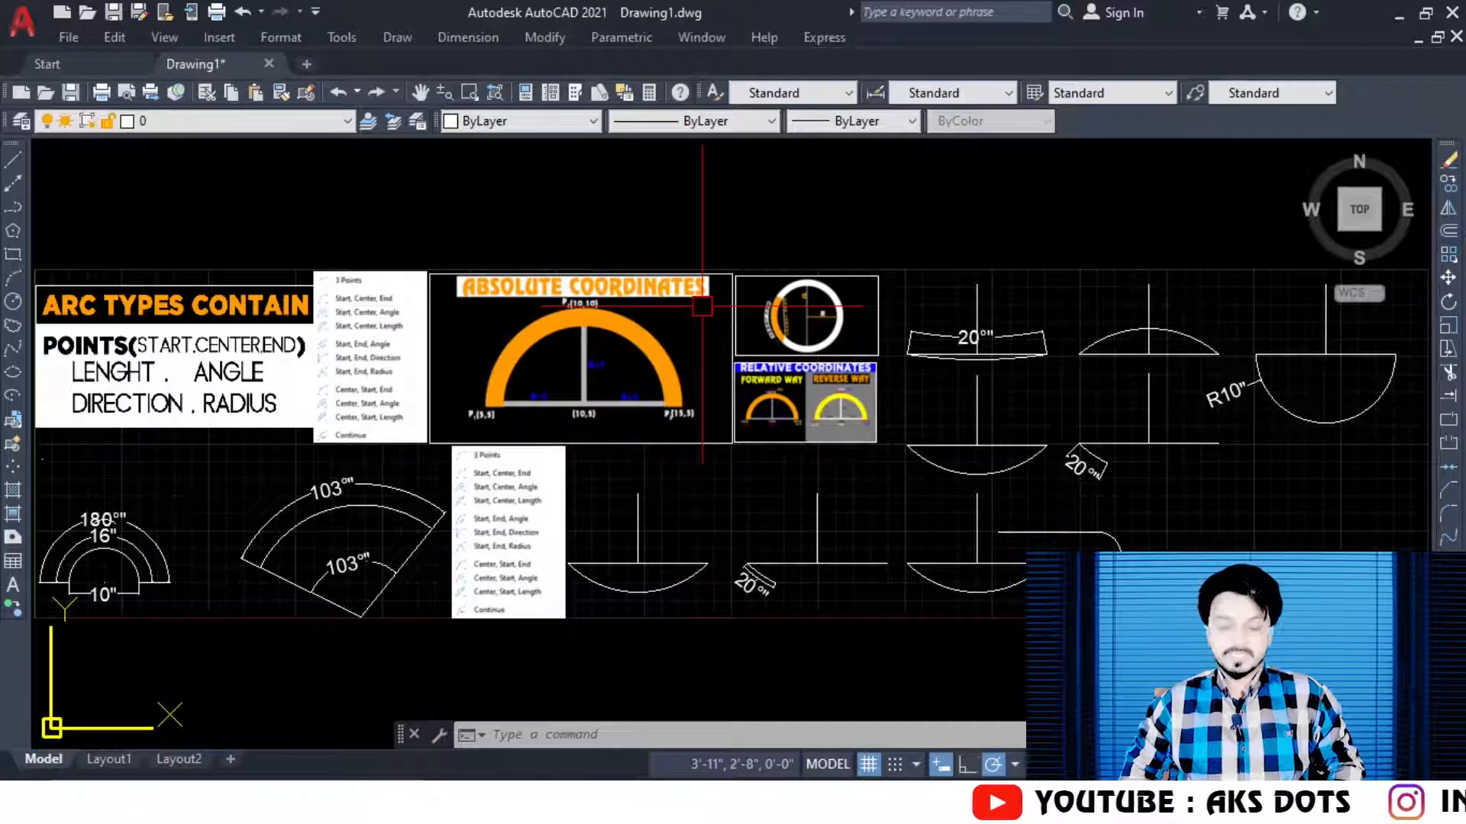
click(470, 93)
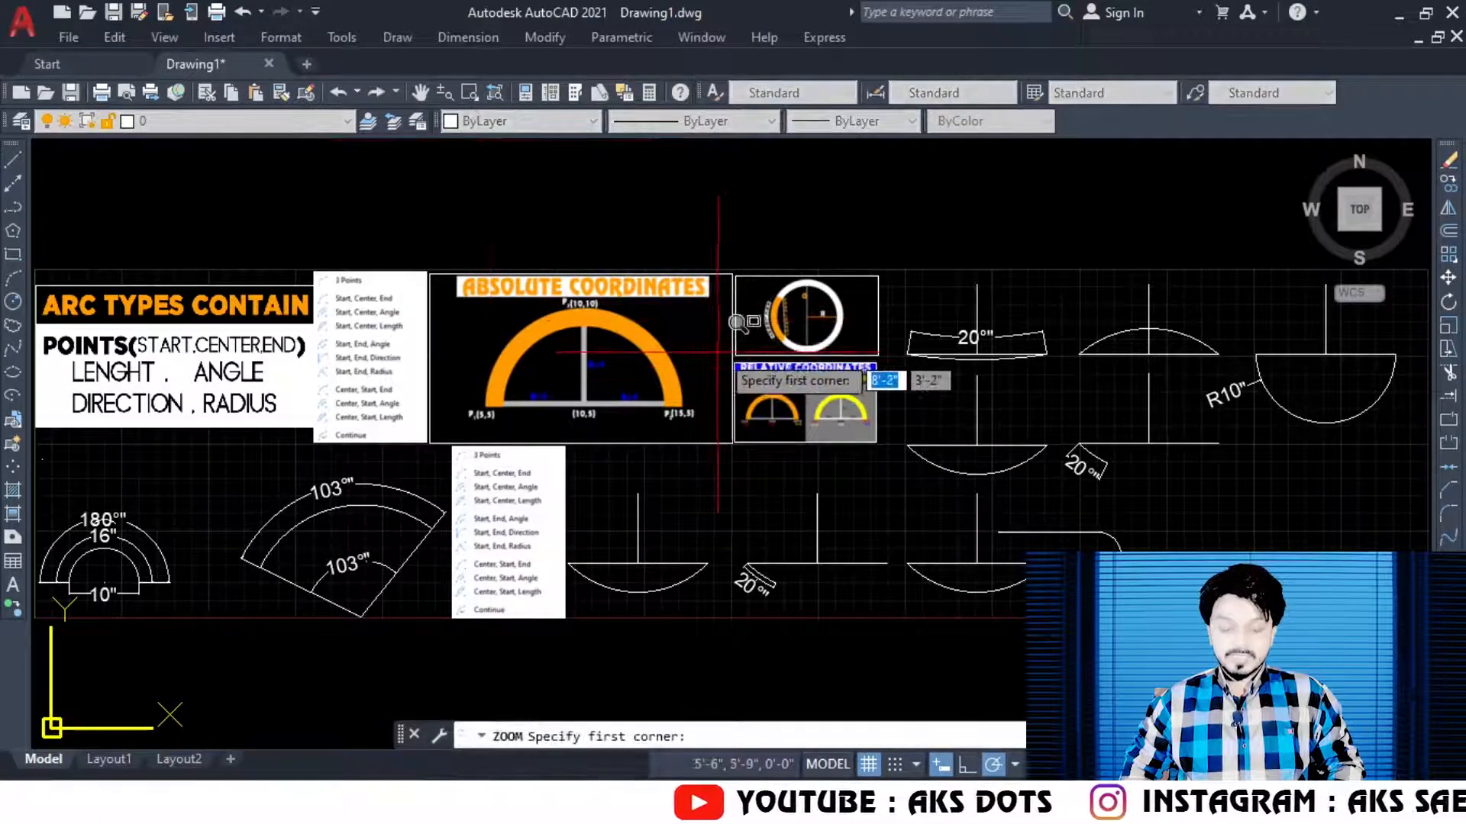
click(727, 397)
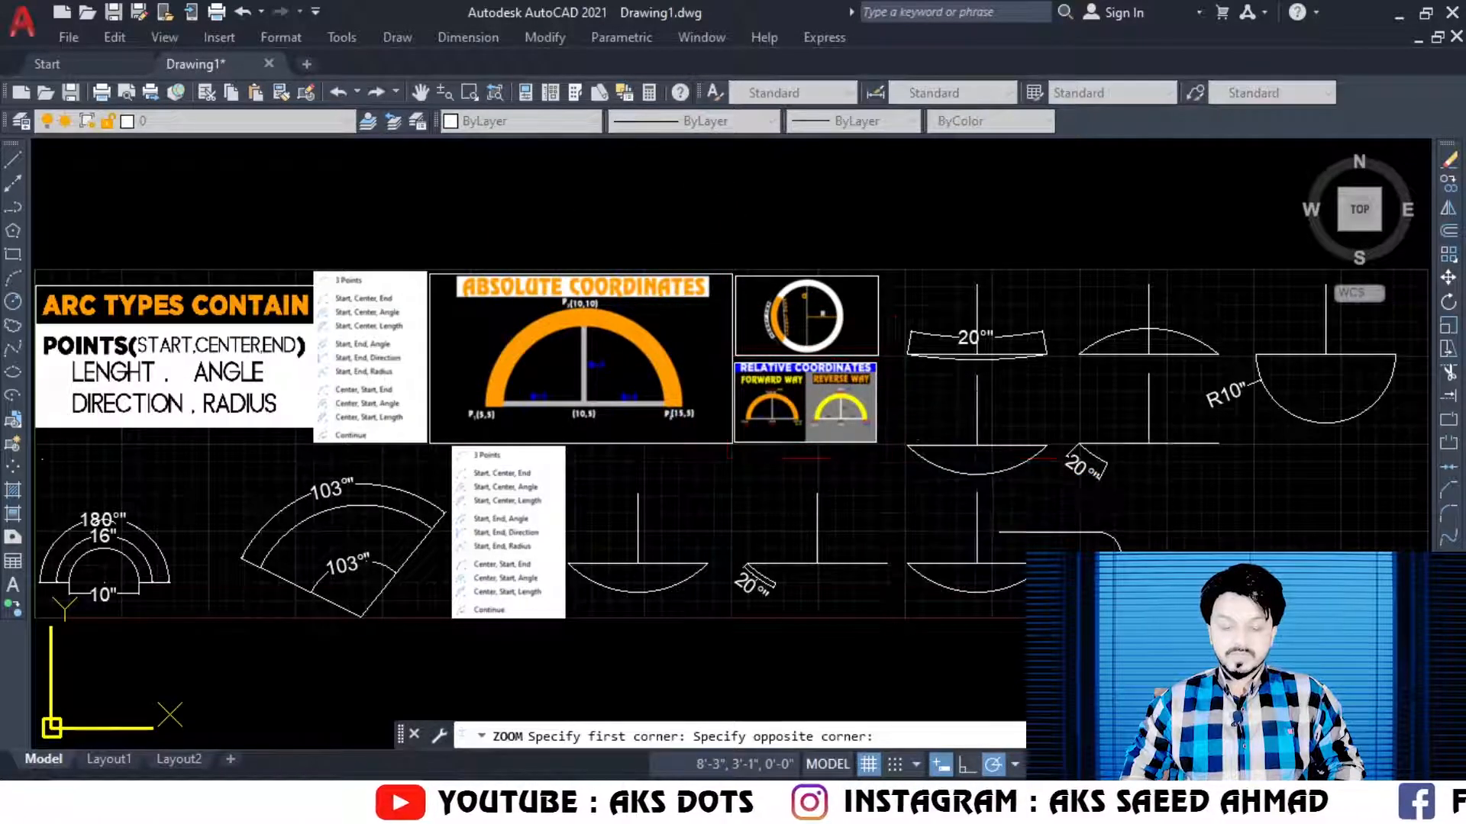
click(805, 458)
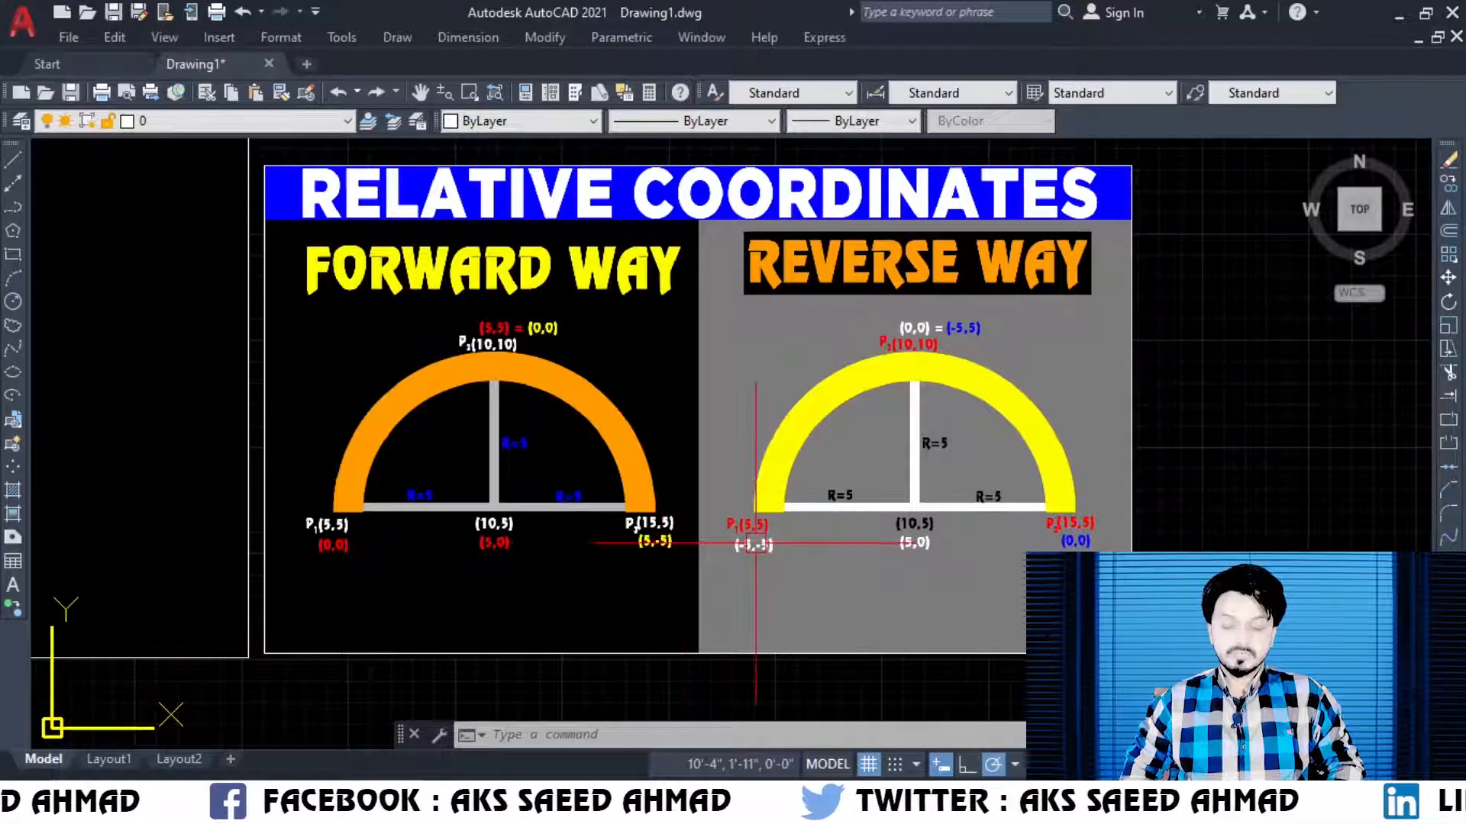
click(495, 93)
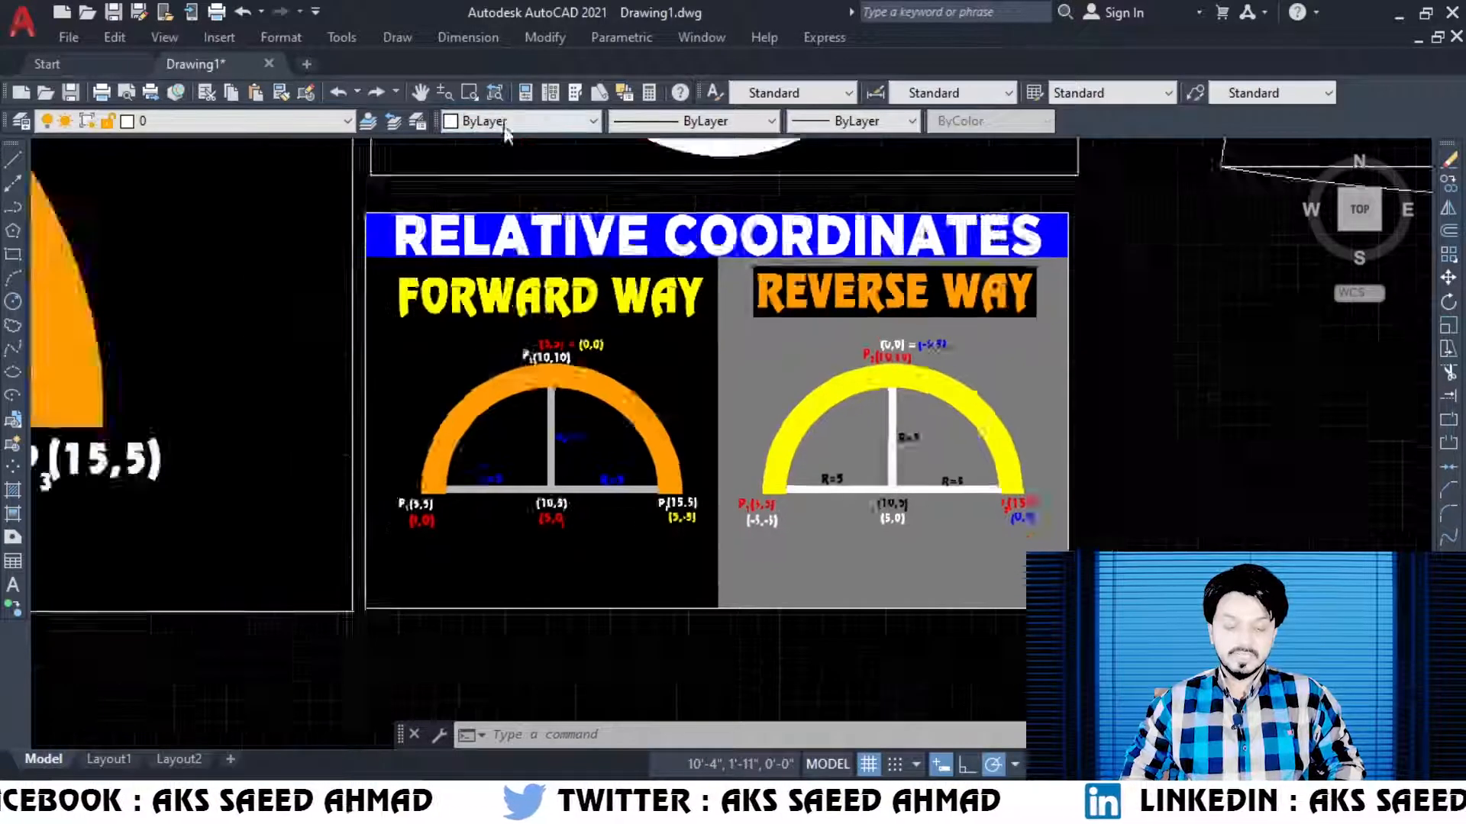